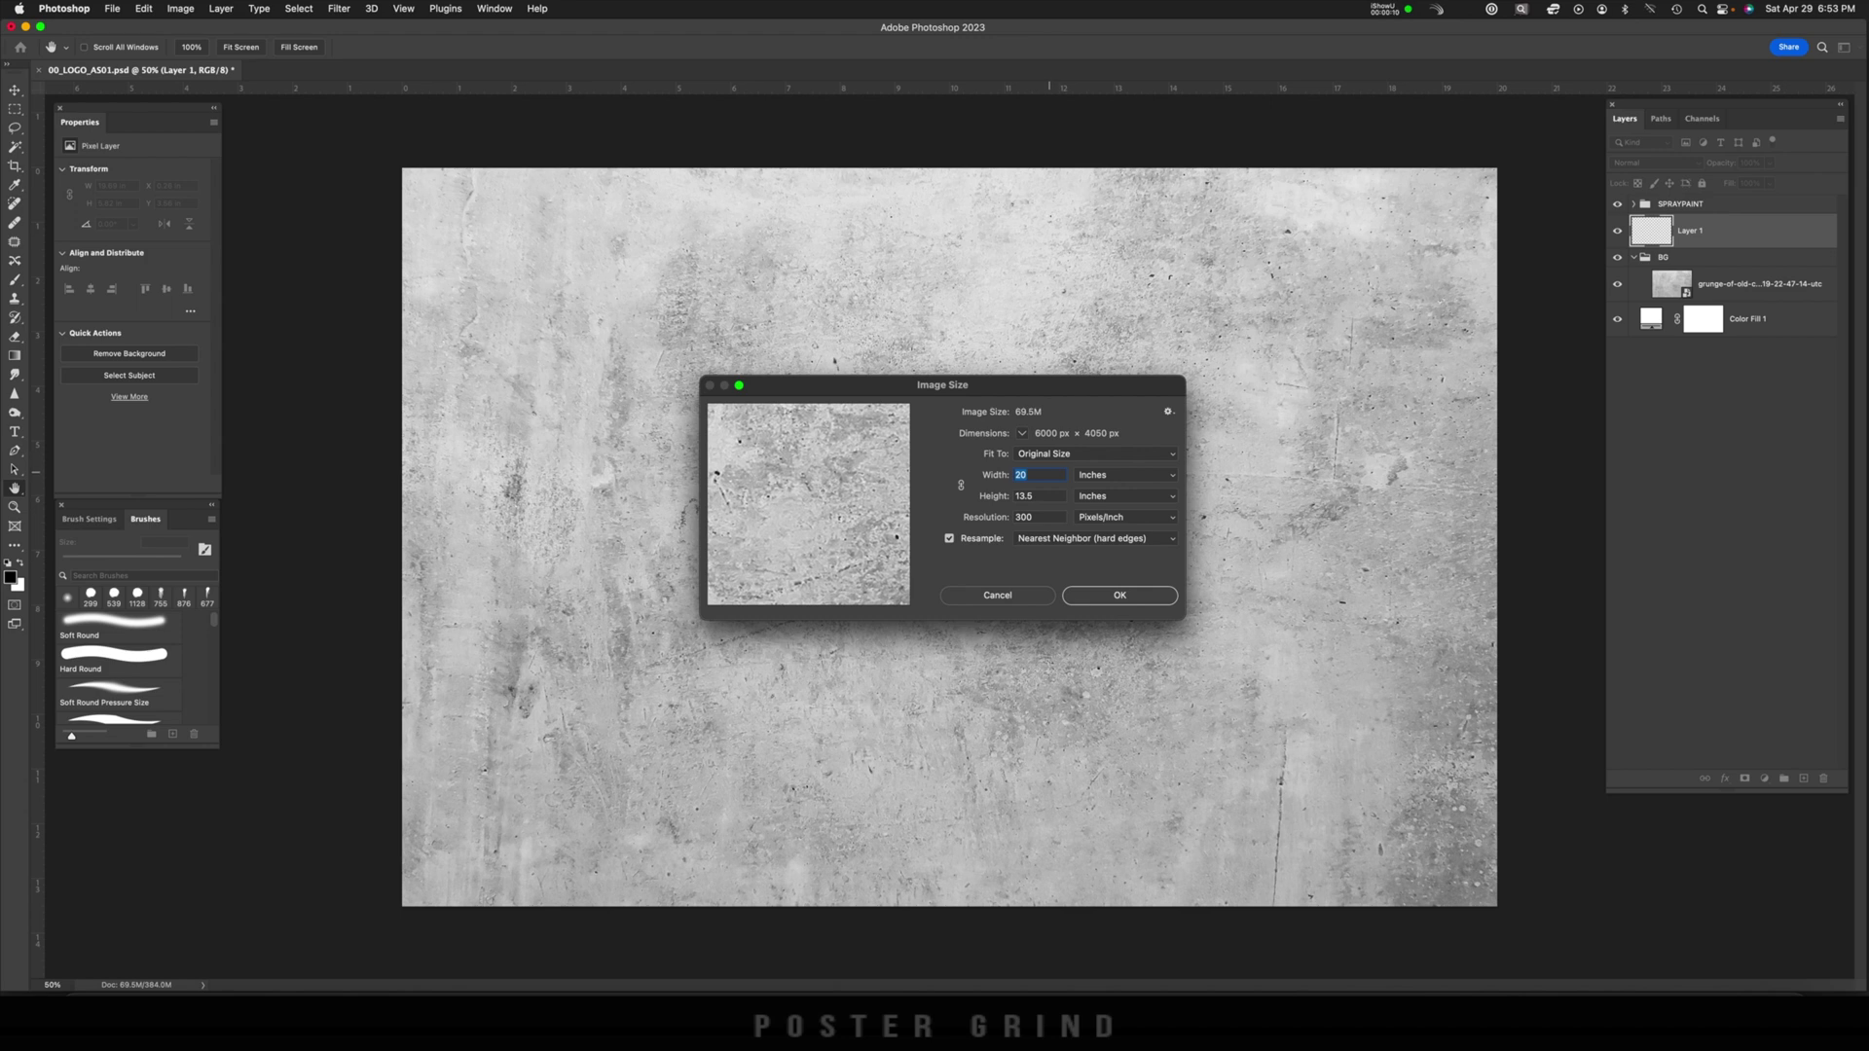
Review the document's image size, the concrete texture layer and the SPRAYPAINT group.
{"action": "left_click_drag", "start_coordinate": [942, 385], "coordinate": [775, 264]}
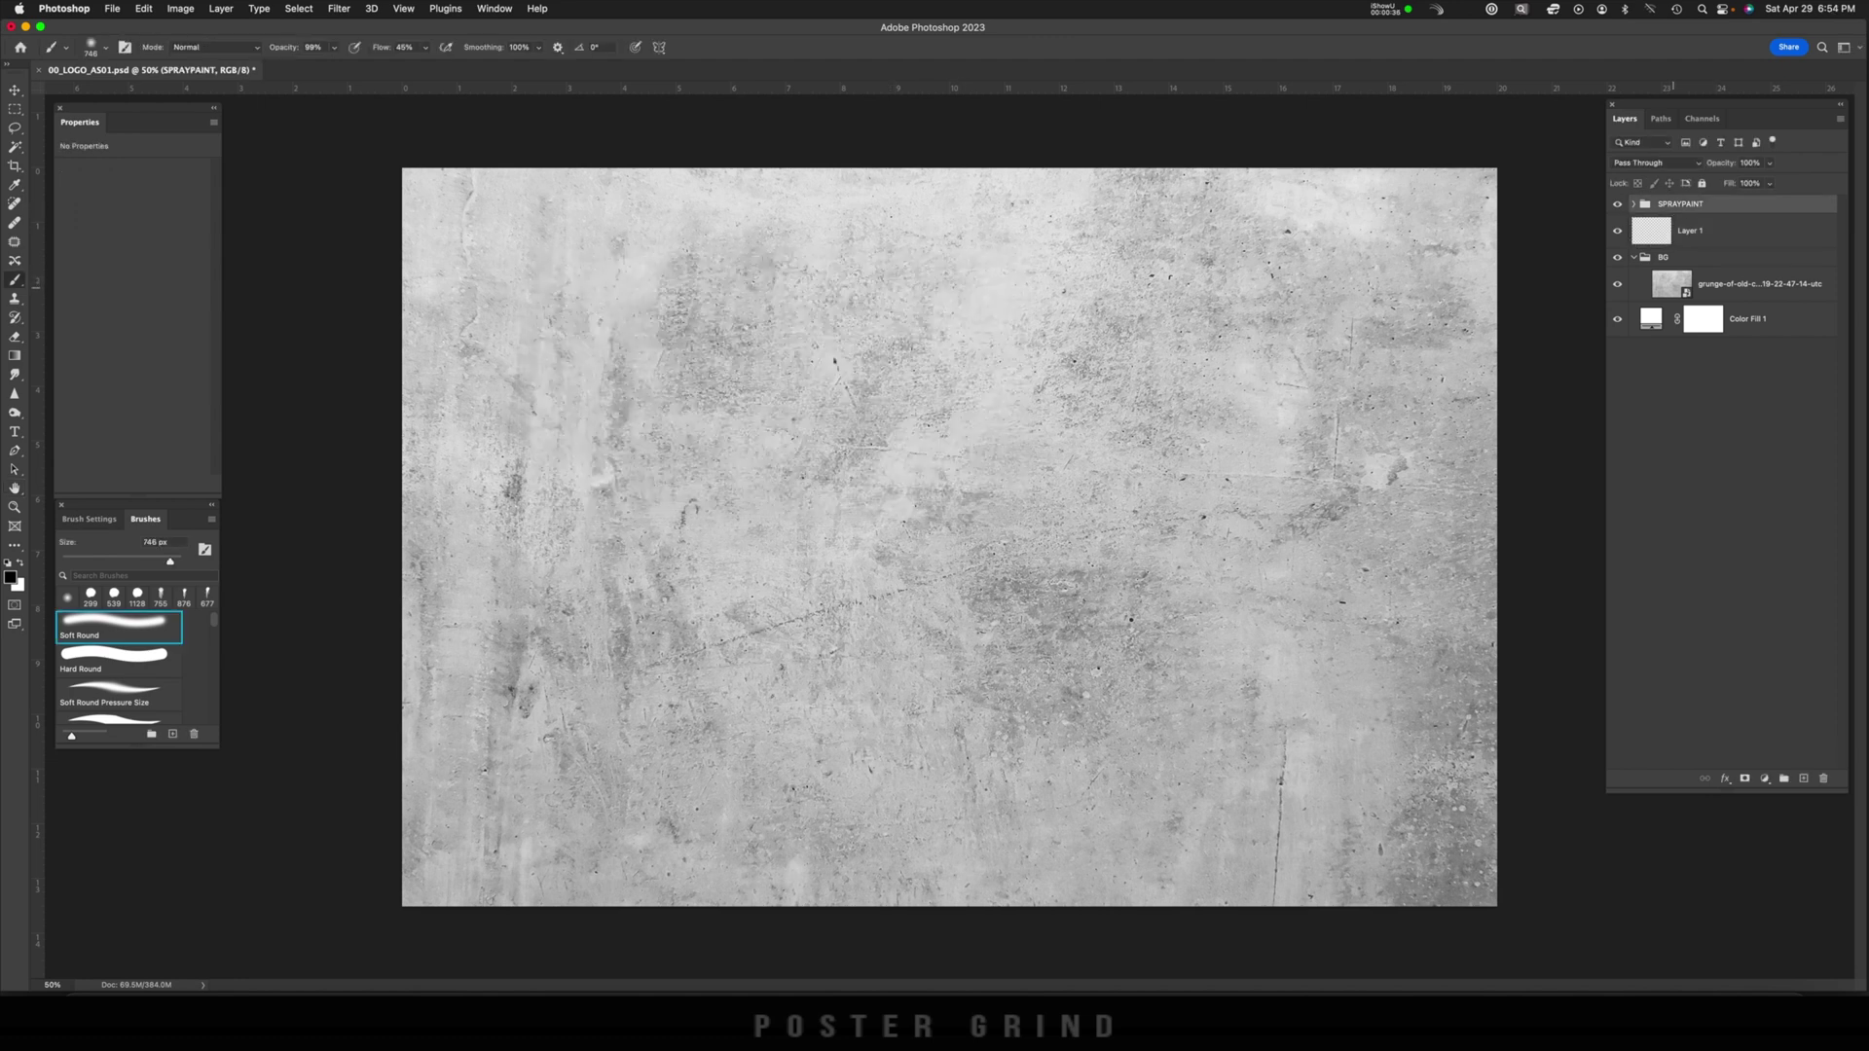
{"action": "left_click", "coordinate": [1677, 287]}
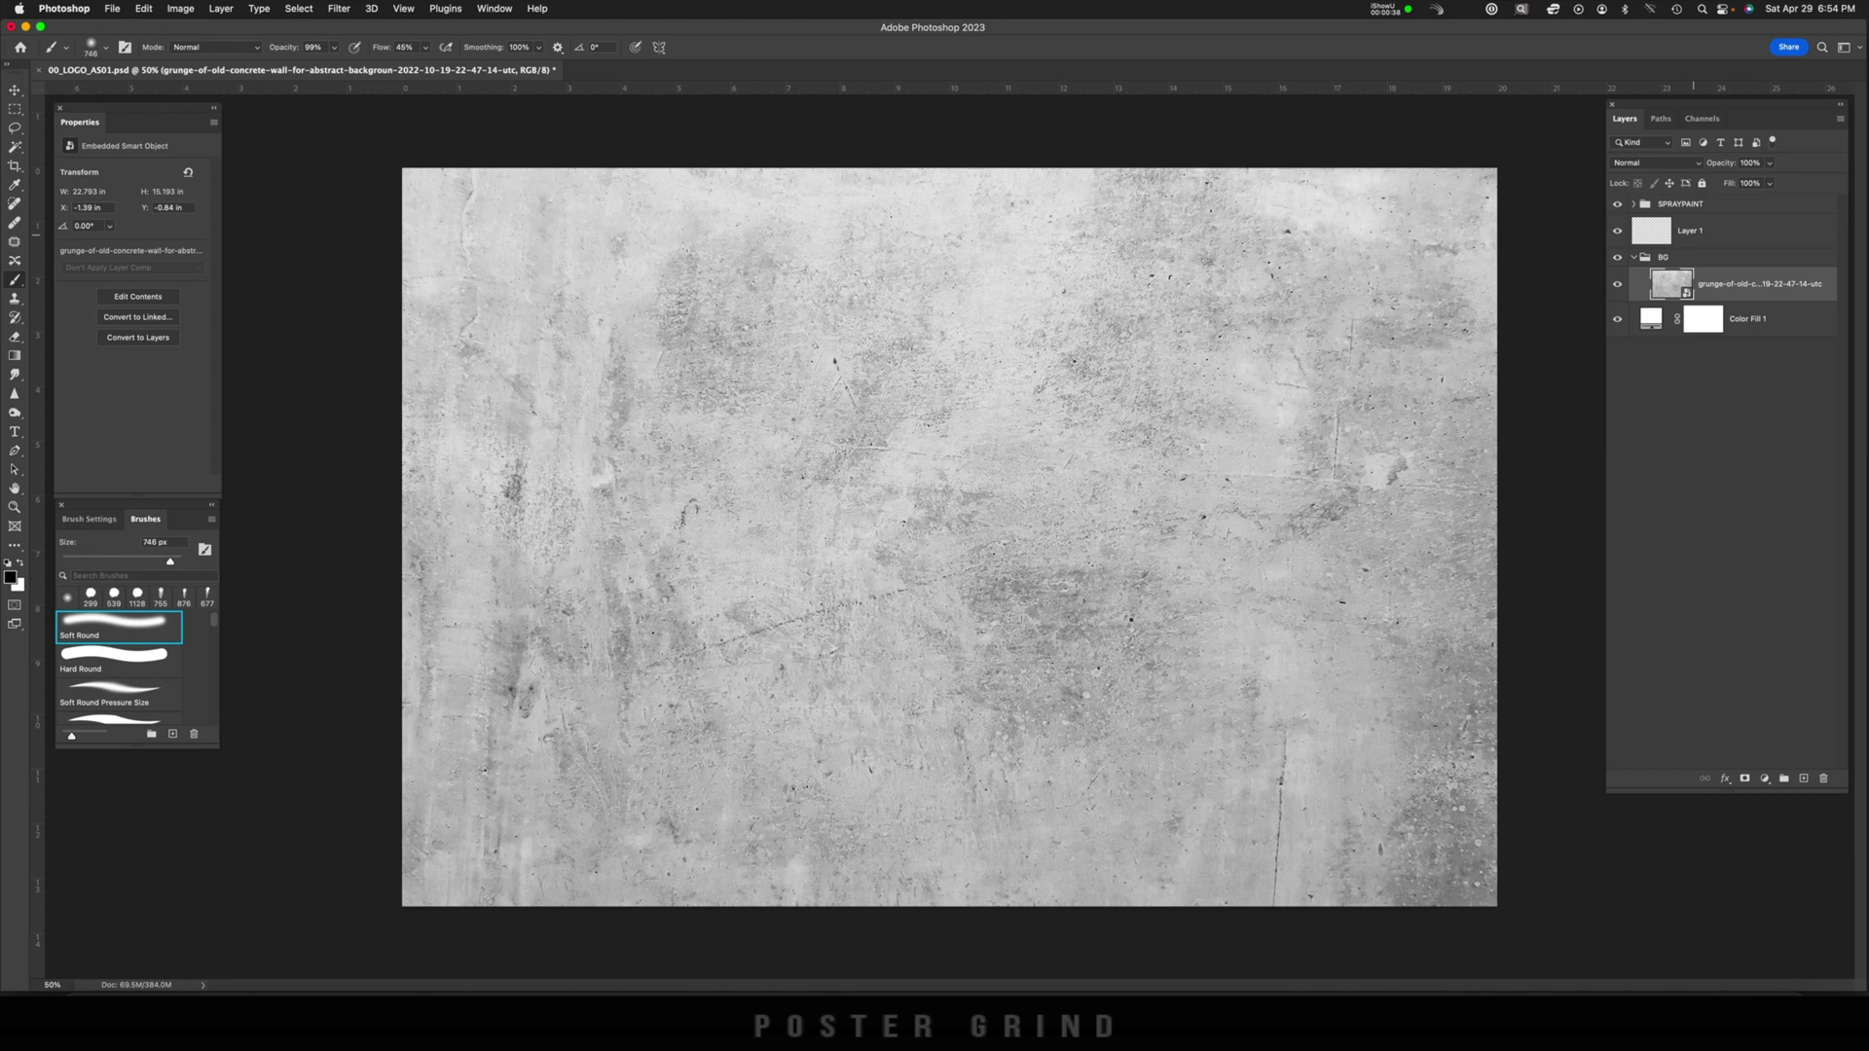
{"action": "left_click", "coordinate": [1675, 202]}
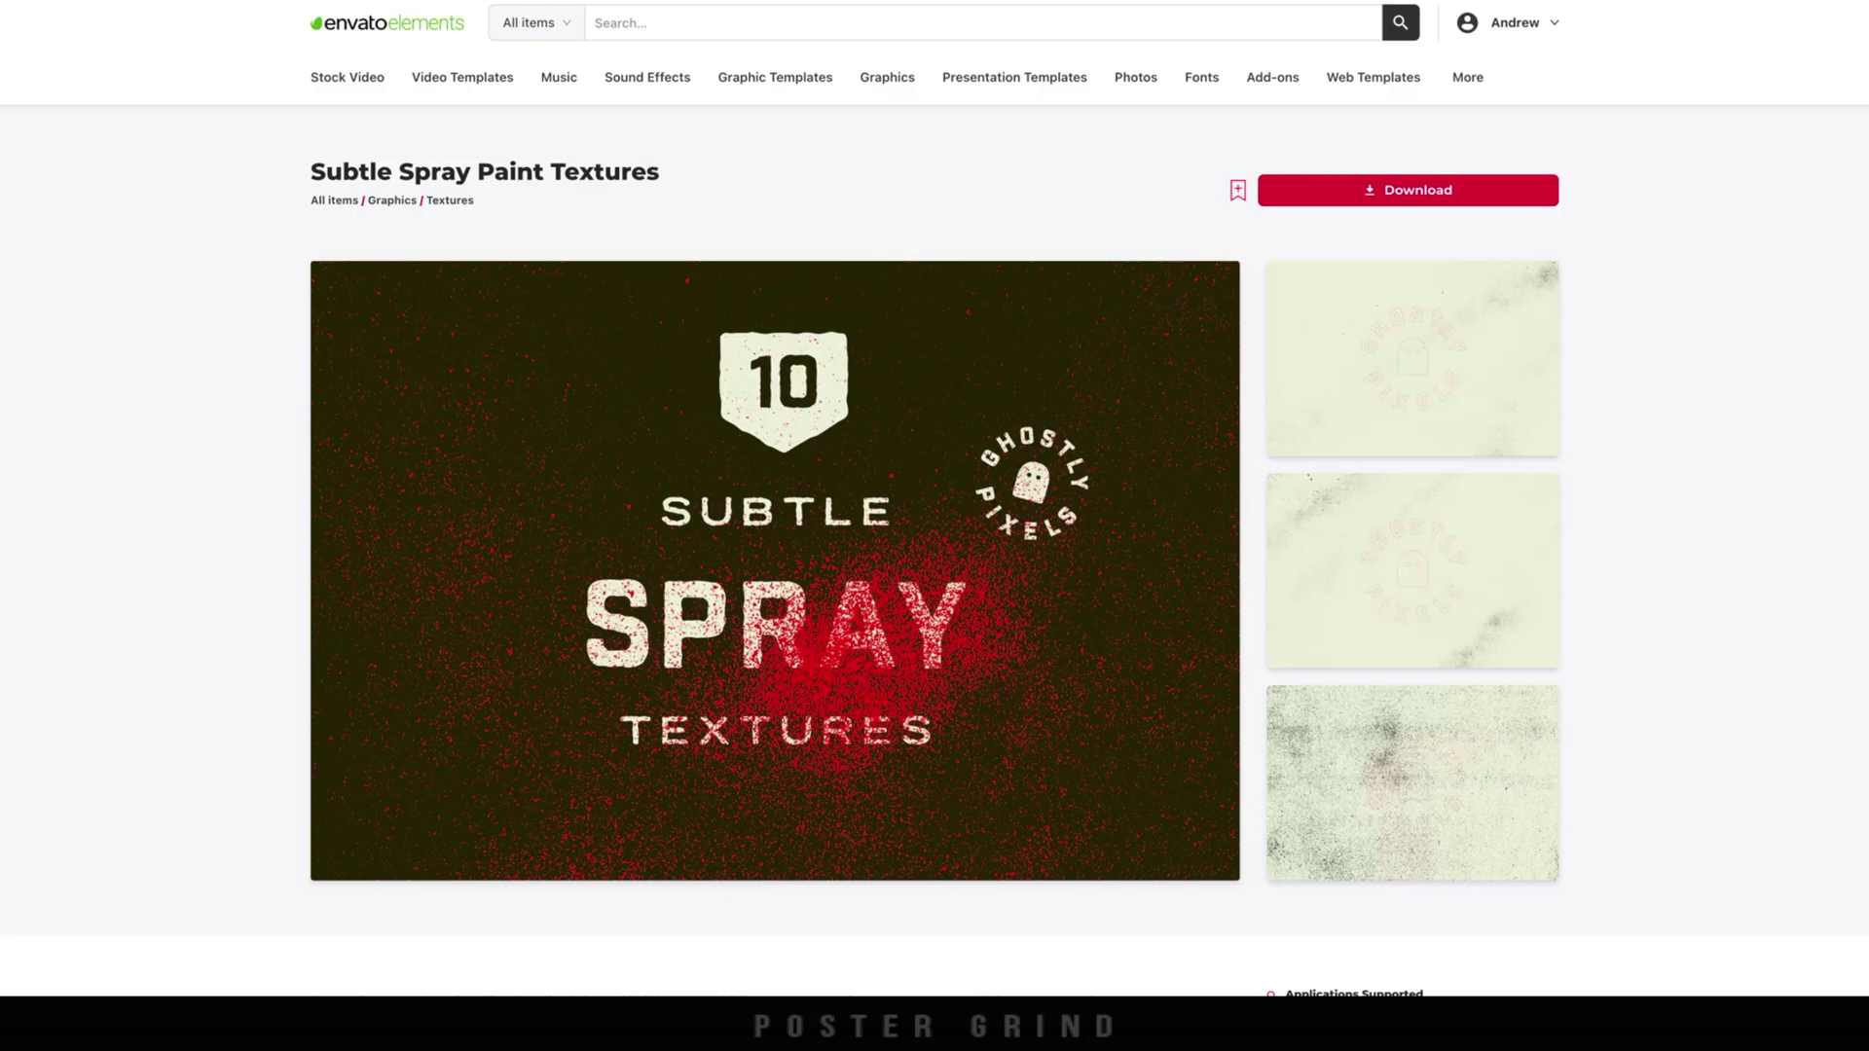
Switch to Envato Elements and read through the Subtle Spray Paint Textures page.
{"action": "scroll", "coordinate": [934, 545], "scroll_direction": "down", "scroll_amount": 5}
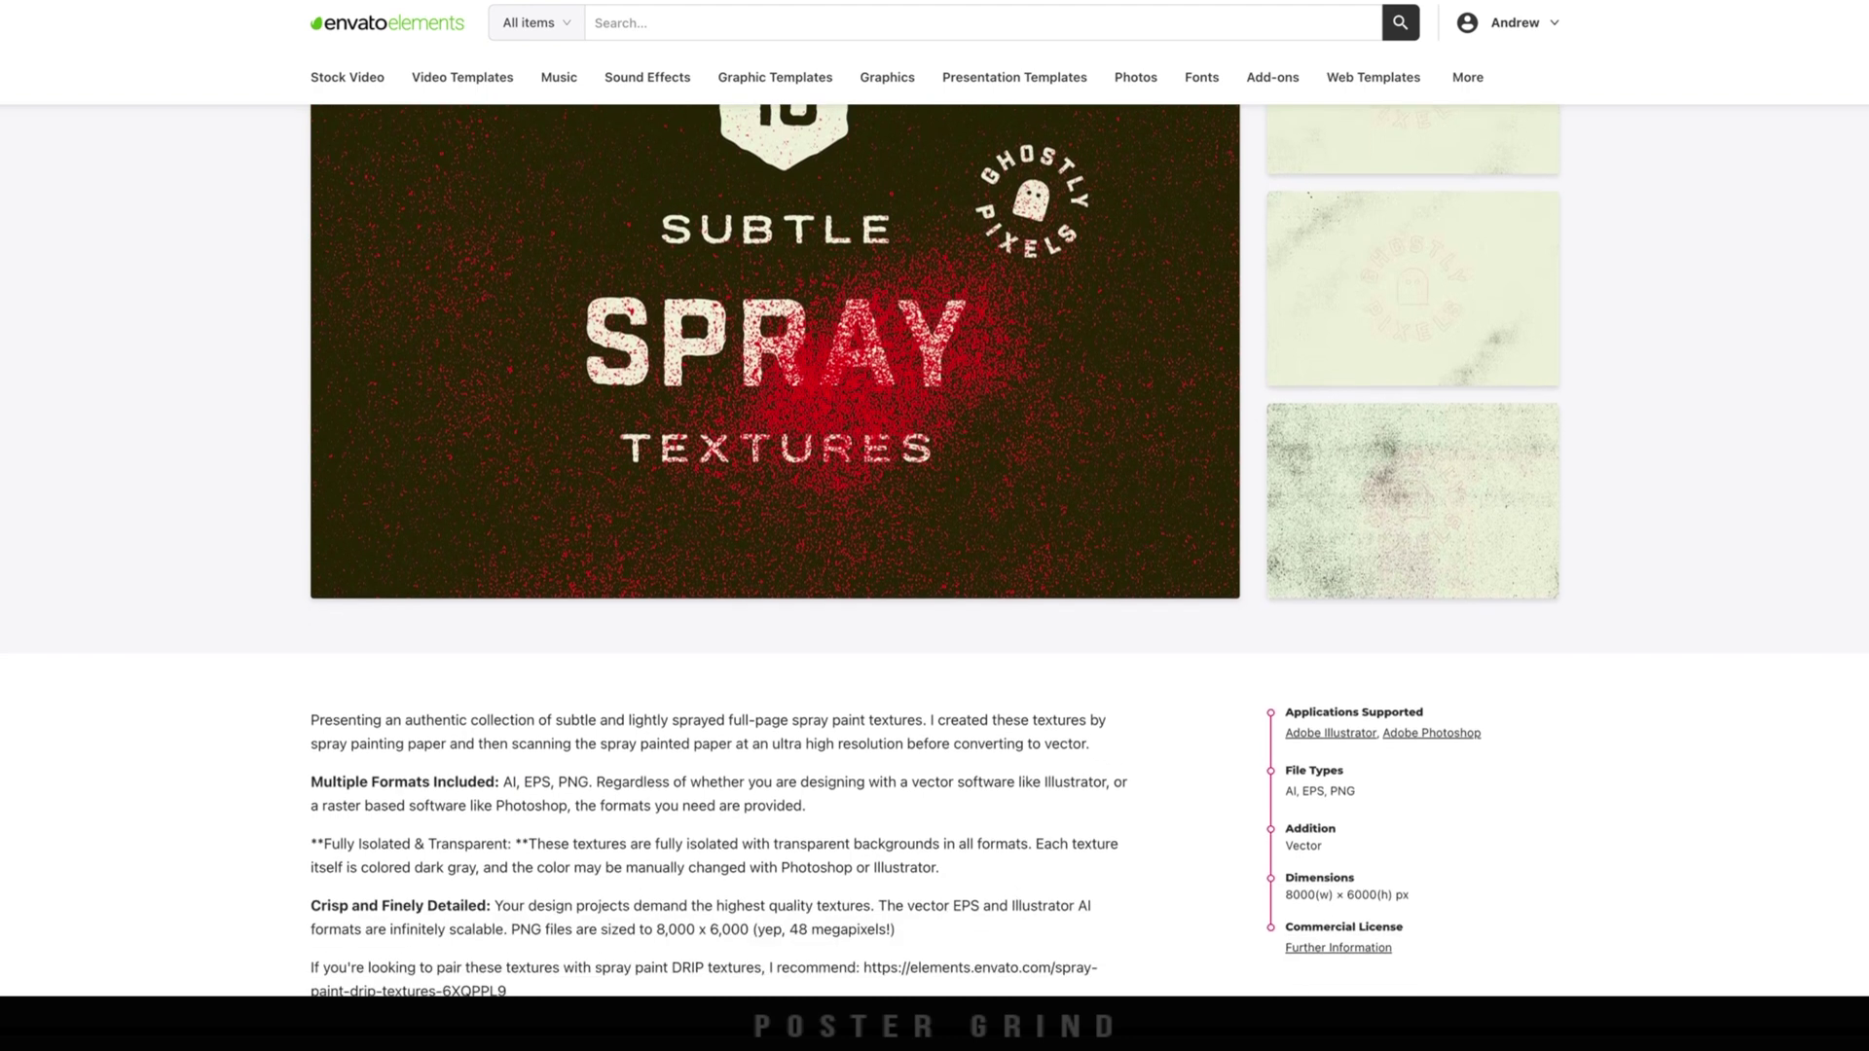
{"action": "scroll", "coordinate": [934, 545], "scroll_direction": "down", "scroll_amount": 4}
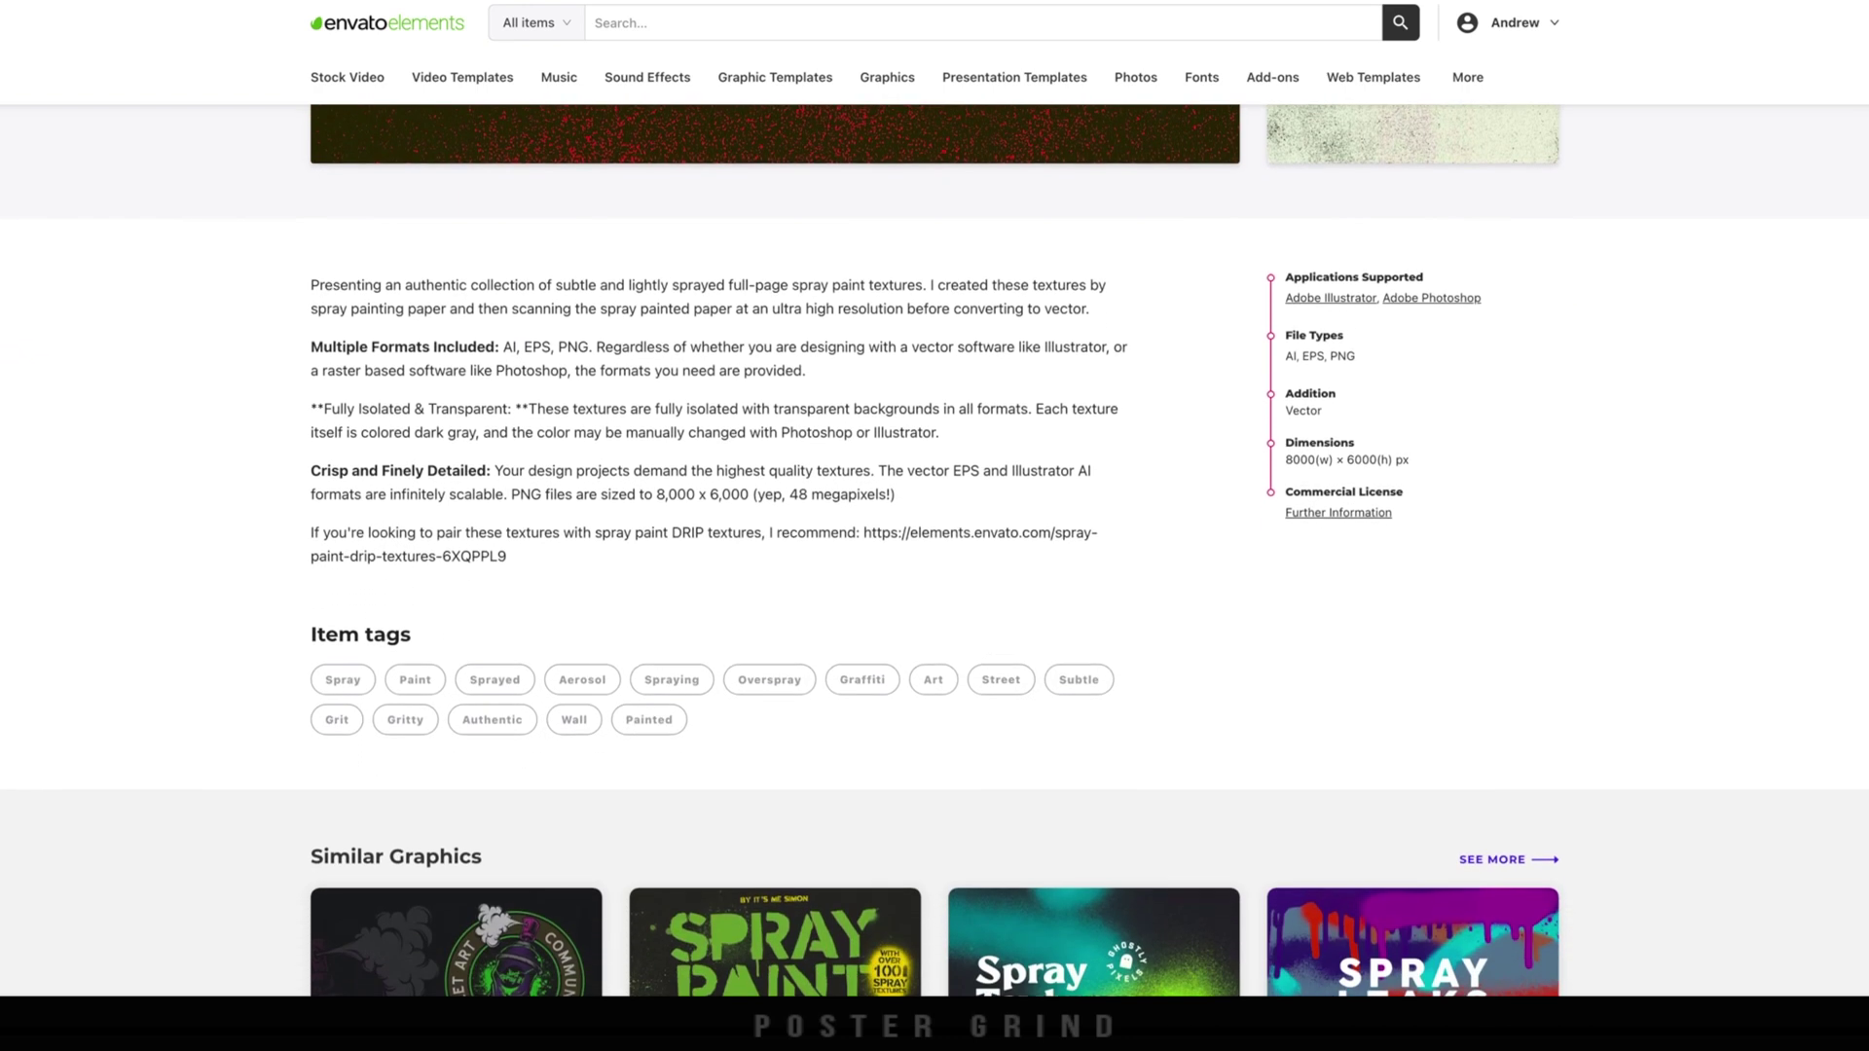
{"action": "scroll", "coordinate": [935, 546], "scroll_direction": "down", "scroll_amount": 4}
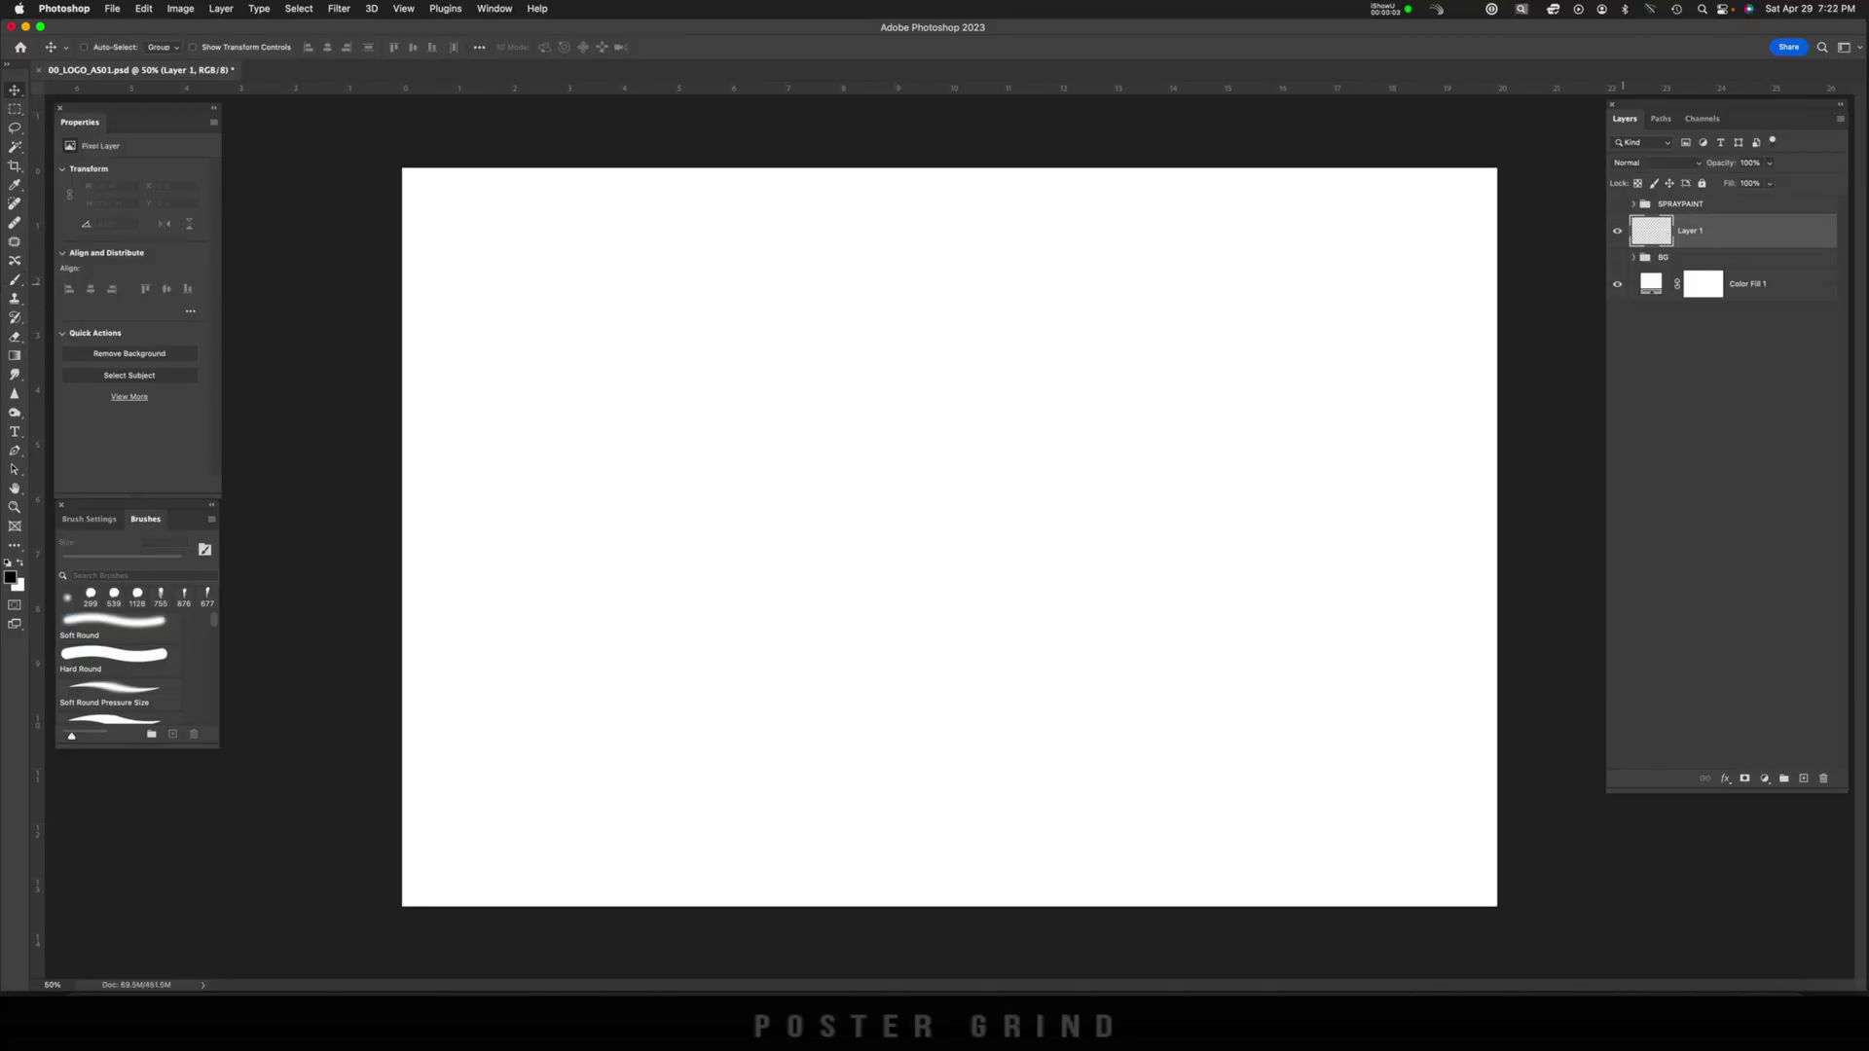
Add the text GRIND to the canvas and scale it up to about 410 pt, spanning most of the canvas width.
{"action": "key", "text": "t"}
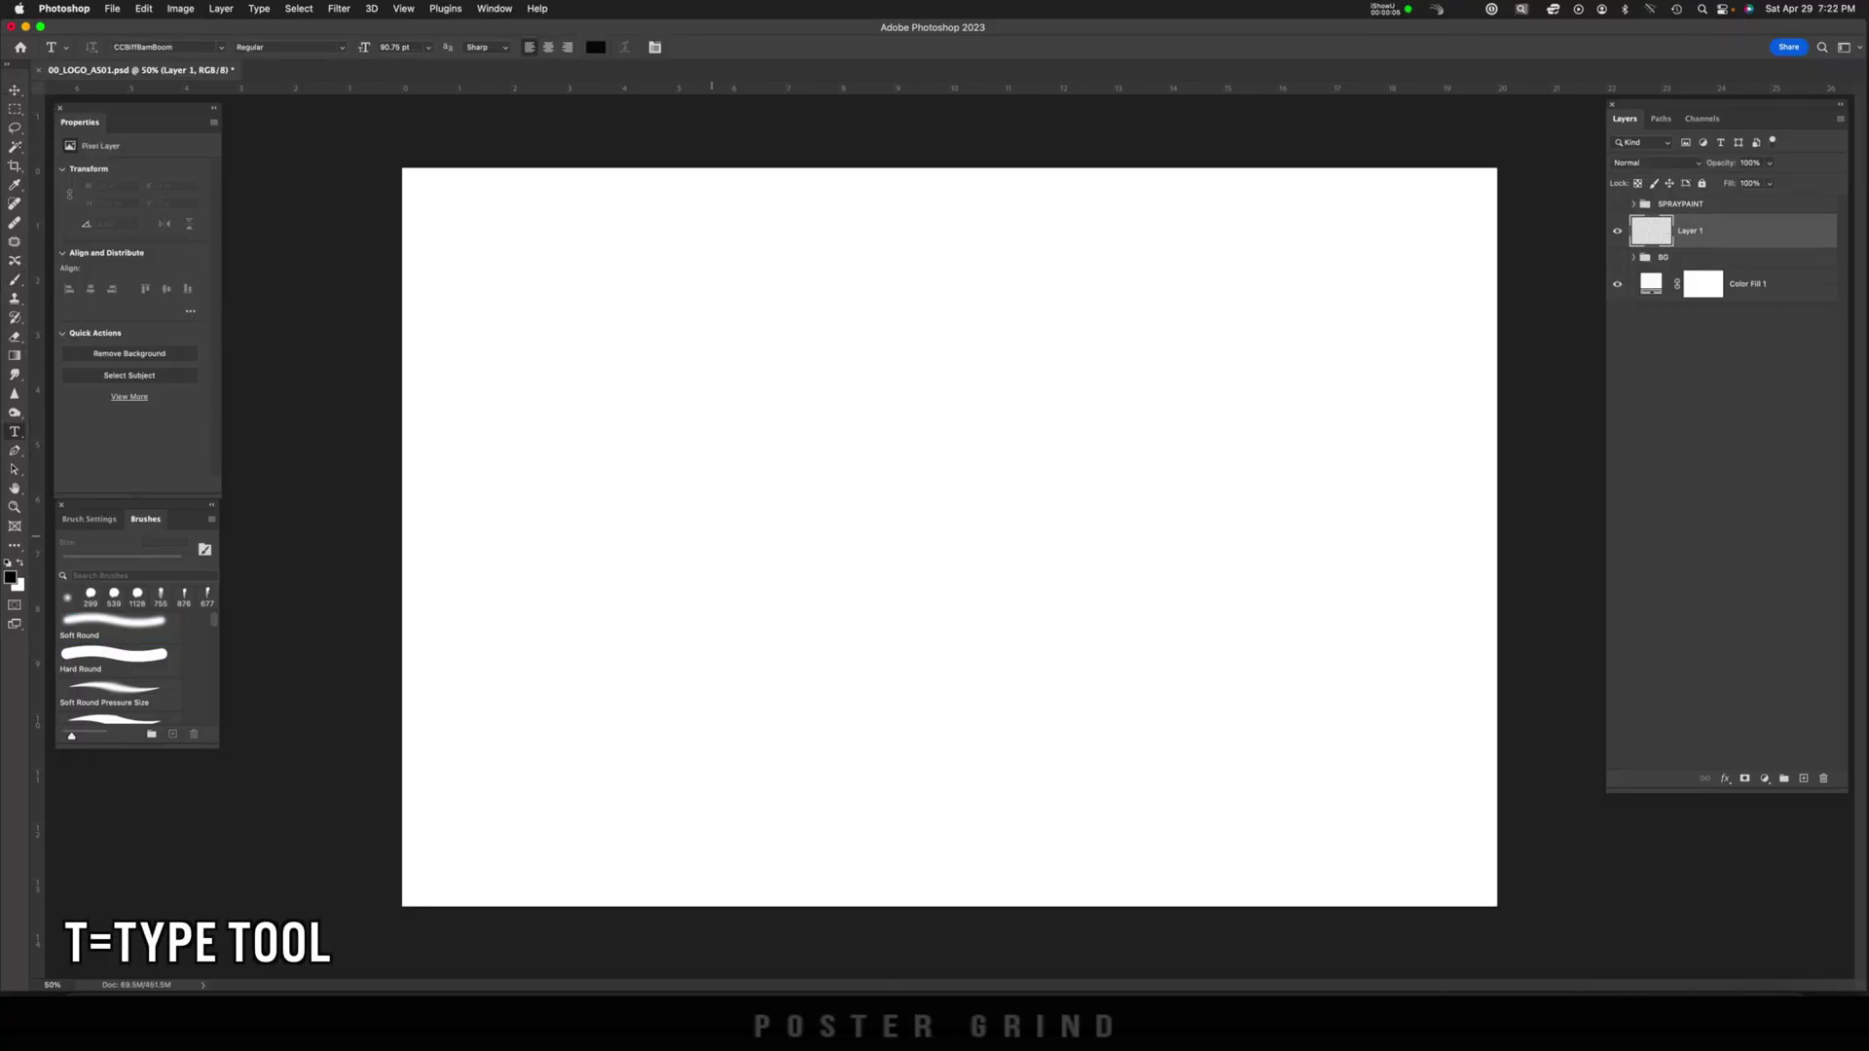
{"action": "left_click", "coordinate": [710, 537]}
{"action": "type", "text": "GRIND"}
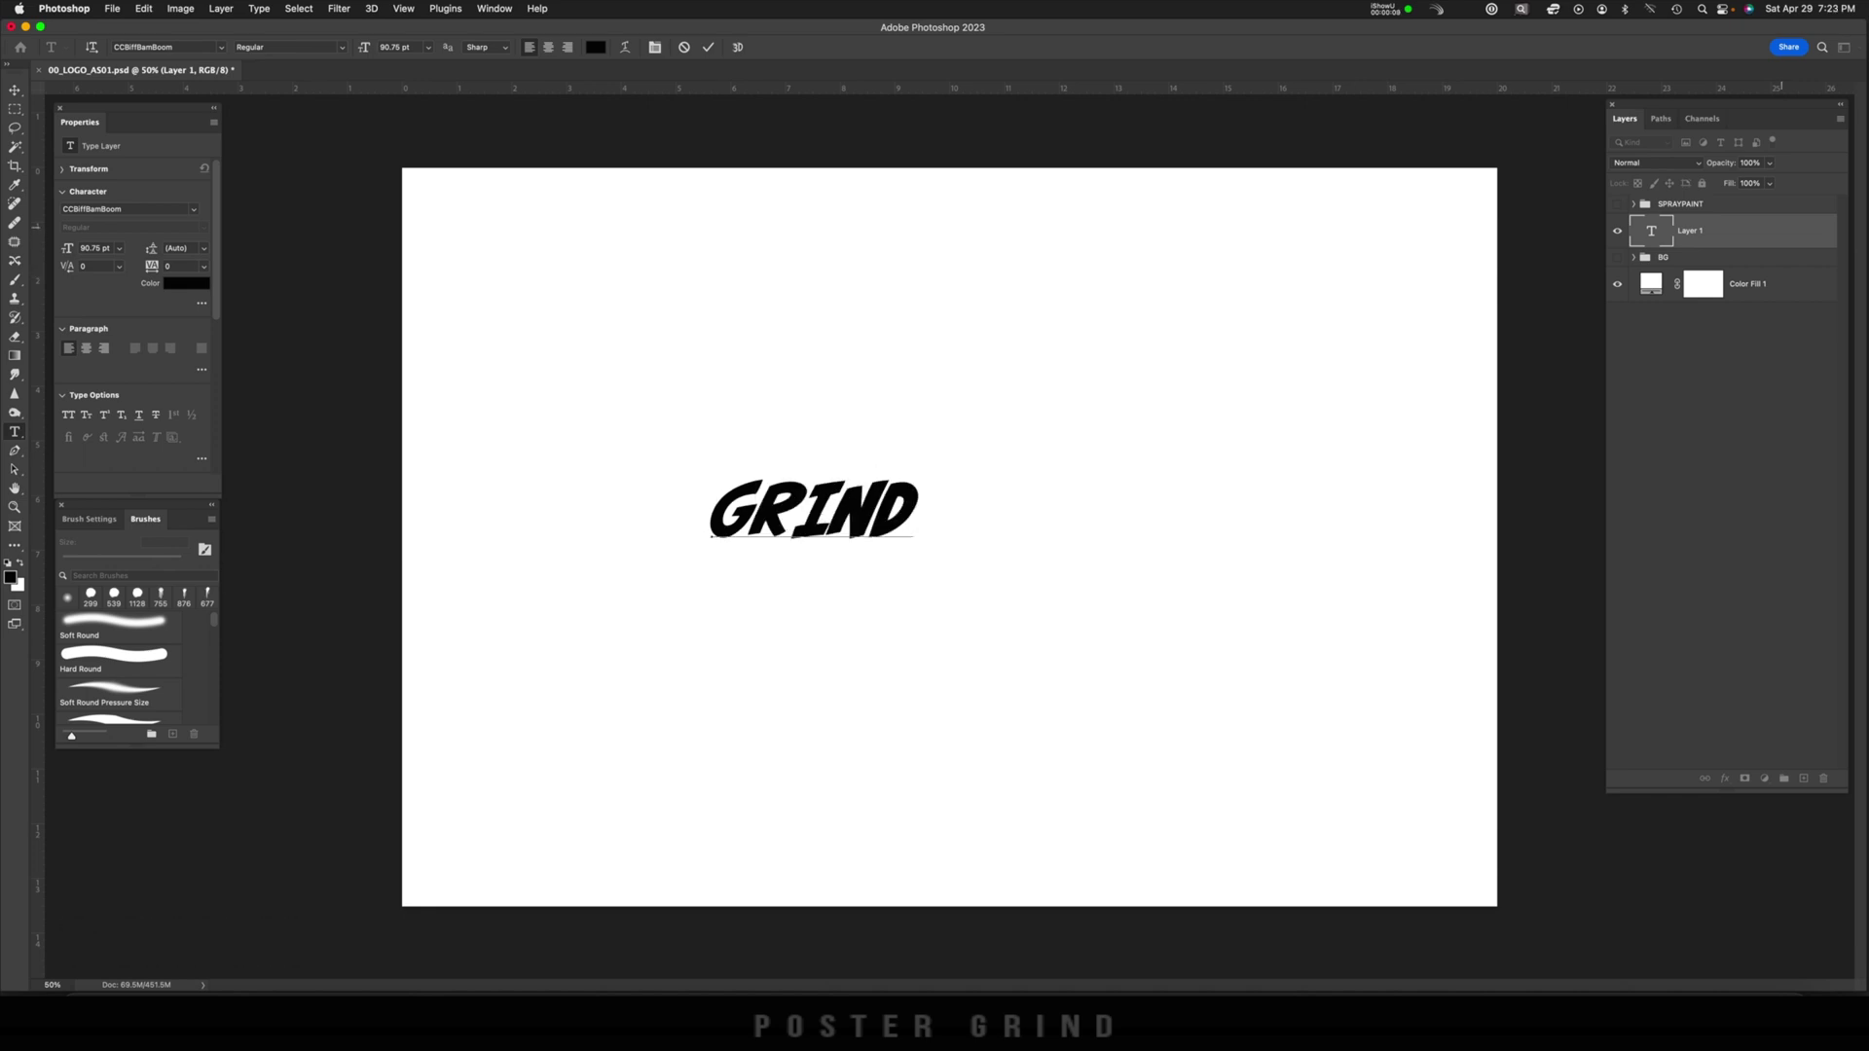
{"action": "key", "text": "super+Return"}
{"action": "key", "text": "super+t"}
{"action": "left_click_drag", "start_coordinate": [918, 473], "coordinate": [1343, 317]}
{"action": "left_click_drag", "start_coordinate": [1064, 503], "coordinate": [1194, 504]}
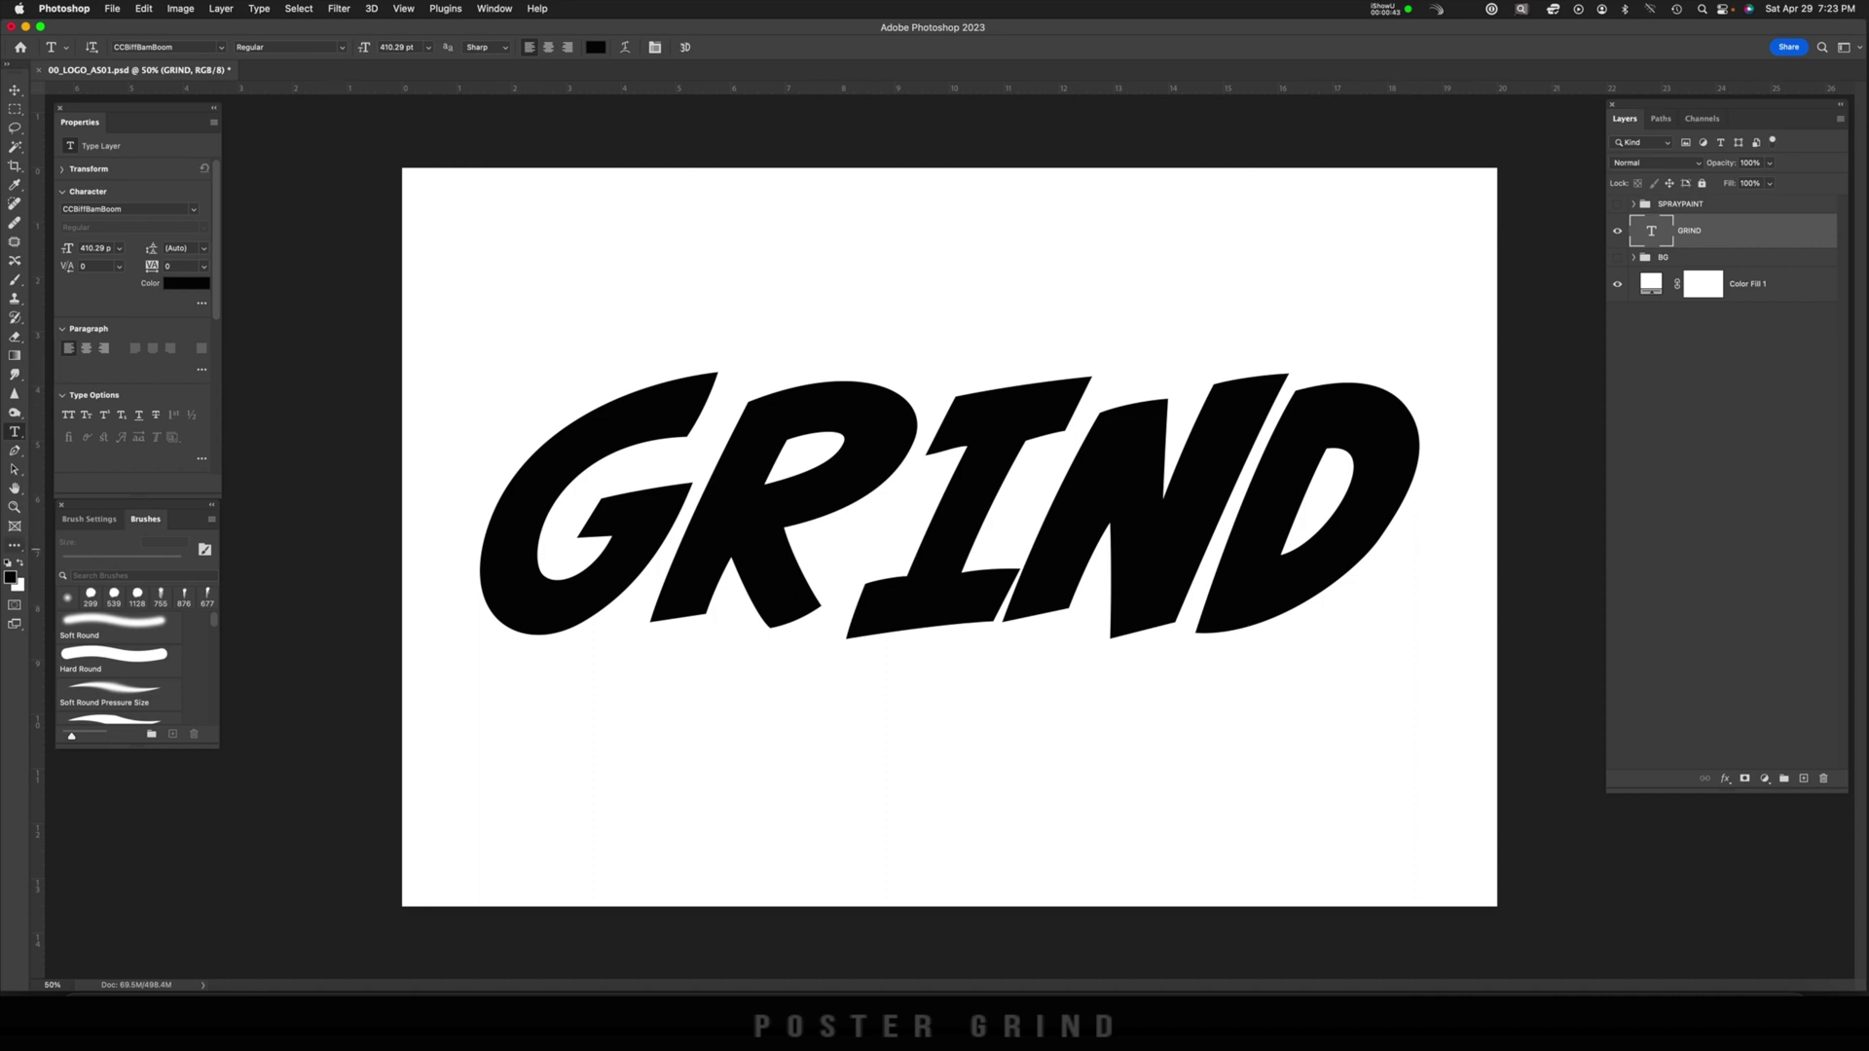
Draw a white-filled rectangle about 83 by 476 px across the upper stroke of the R and tilt it slightly clockwise as a stencil gap.
{"action": "left_click", "coordinate": [15, 545]}
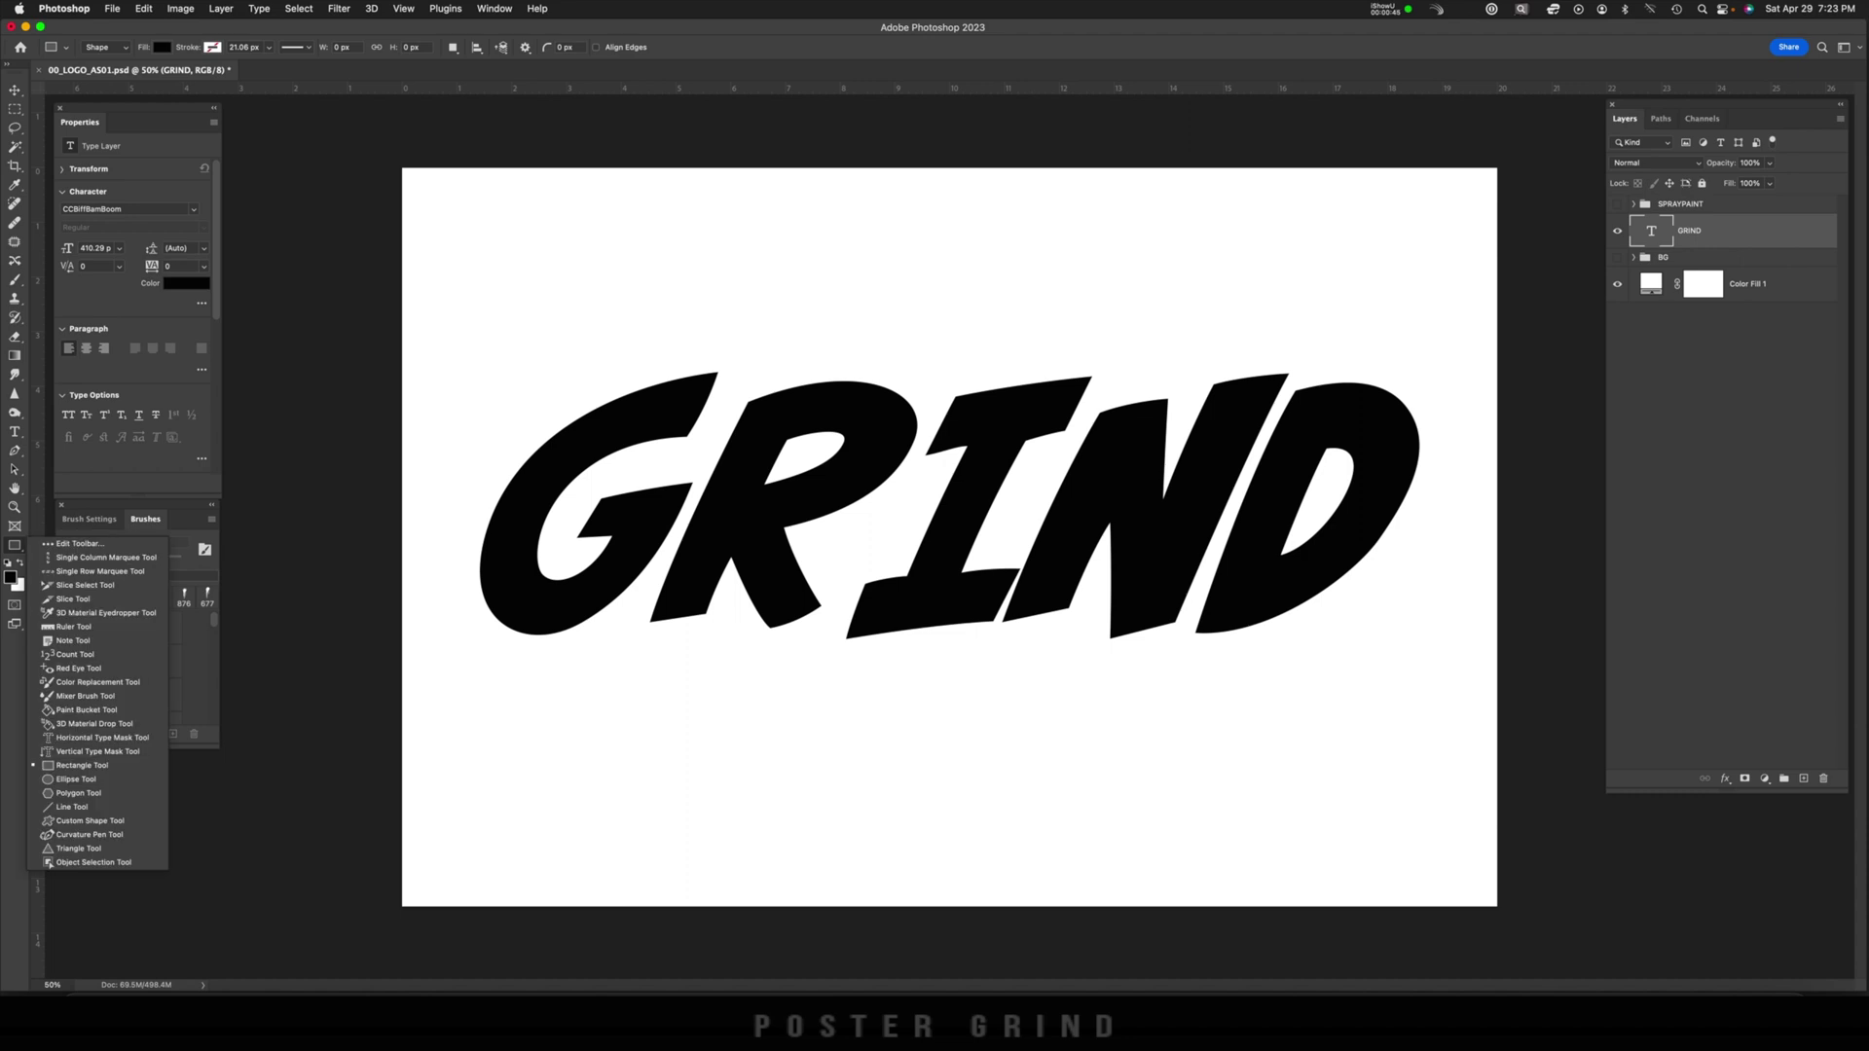
{"action": "left_click", "coordinate": [82, 765]}
{"action": "left_click", "coordinate": [162, 47]}
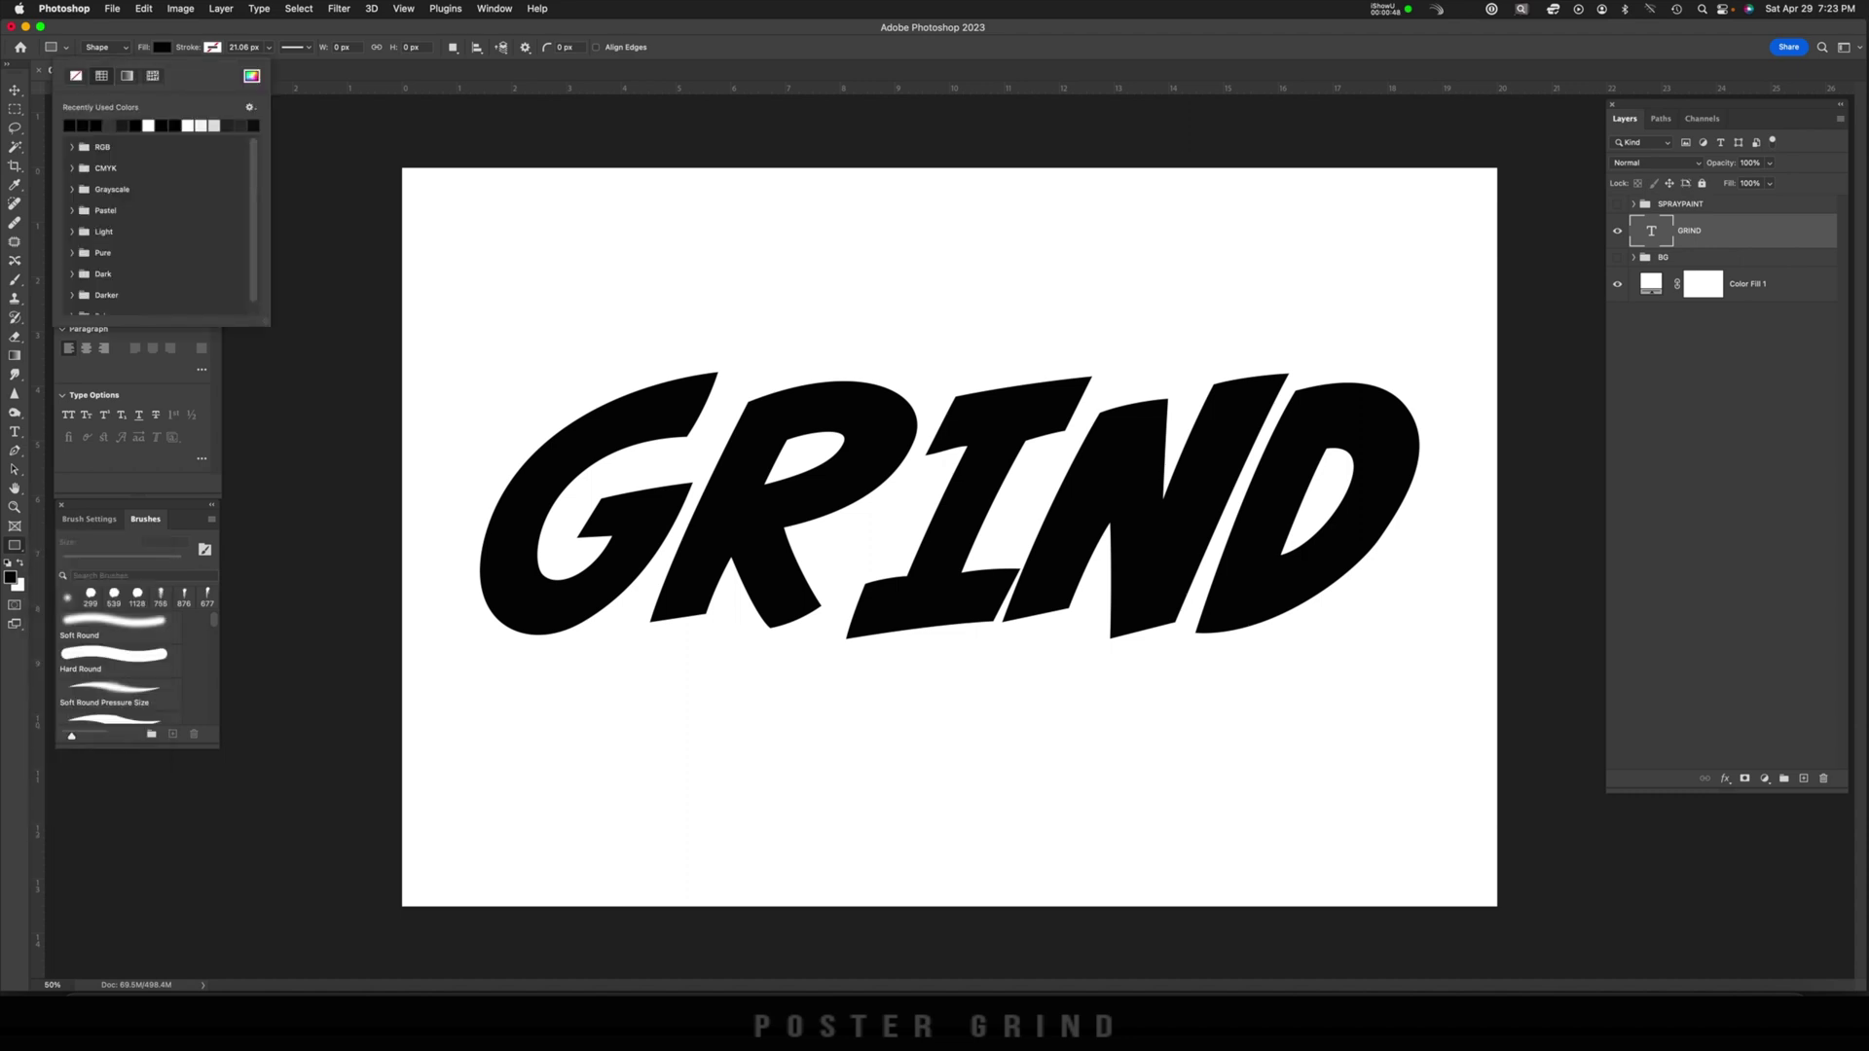
{"action": "left_click", "coordinate": [148, 126]}
{"action": "left_click_drag", "start_coordinate": [802, 360], "coordinate": [817, 451]}
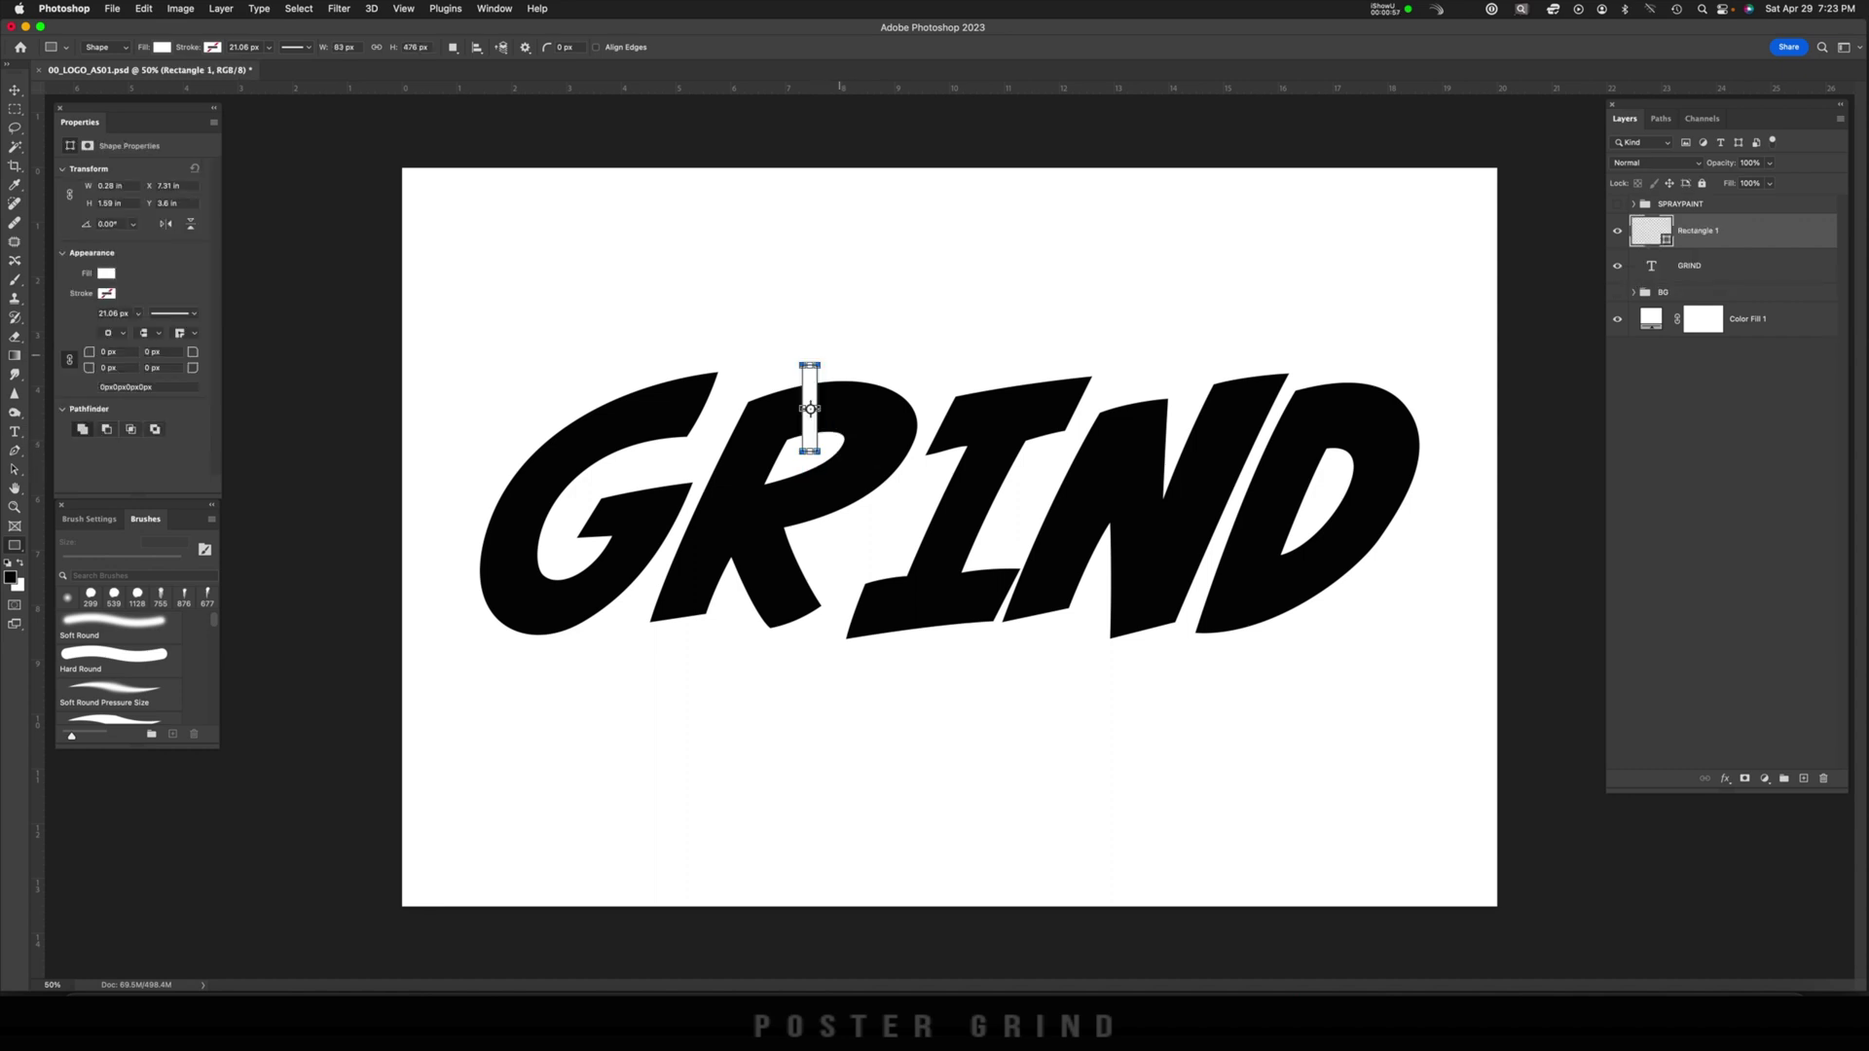
{"action": "left_click_drag", "start_coordinate": [827, 352], "coordinate": [838, 358]}
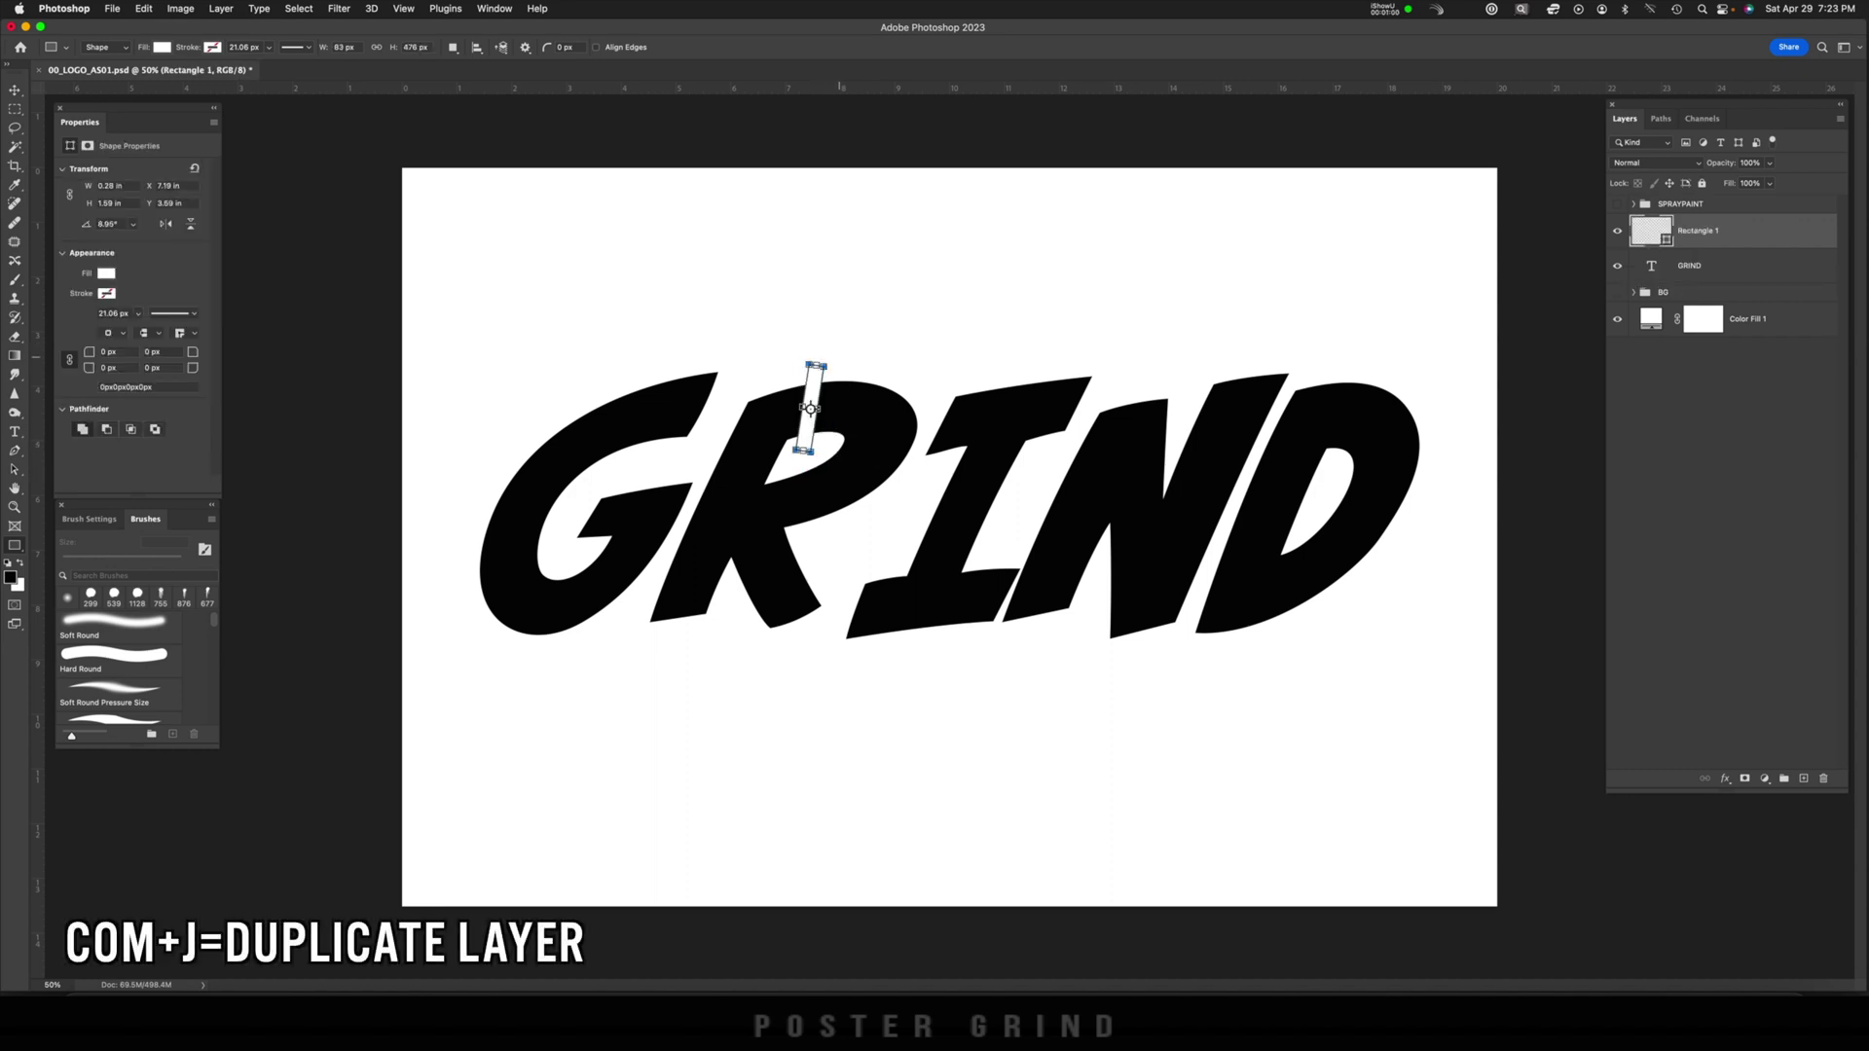
Duplicate the white rectangle, move the copy onto the D's lower curve and rotate it to about -48° to cut across the stroke.
{"action": "key", "text": "super+j"}
{"action": "key", "text": "v"}
{"action": "left_click_drag", "start_coordinate": [810, 409], "coordinate": [1412, 534]}
{"action": "key", "text": "super+t"}
{"action": "key", "text": "Return"}
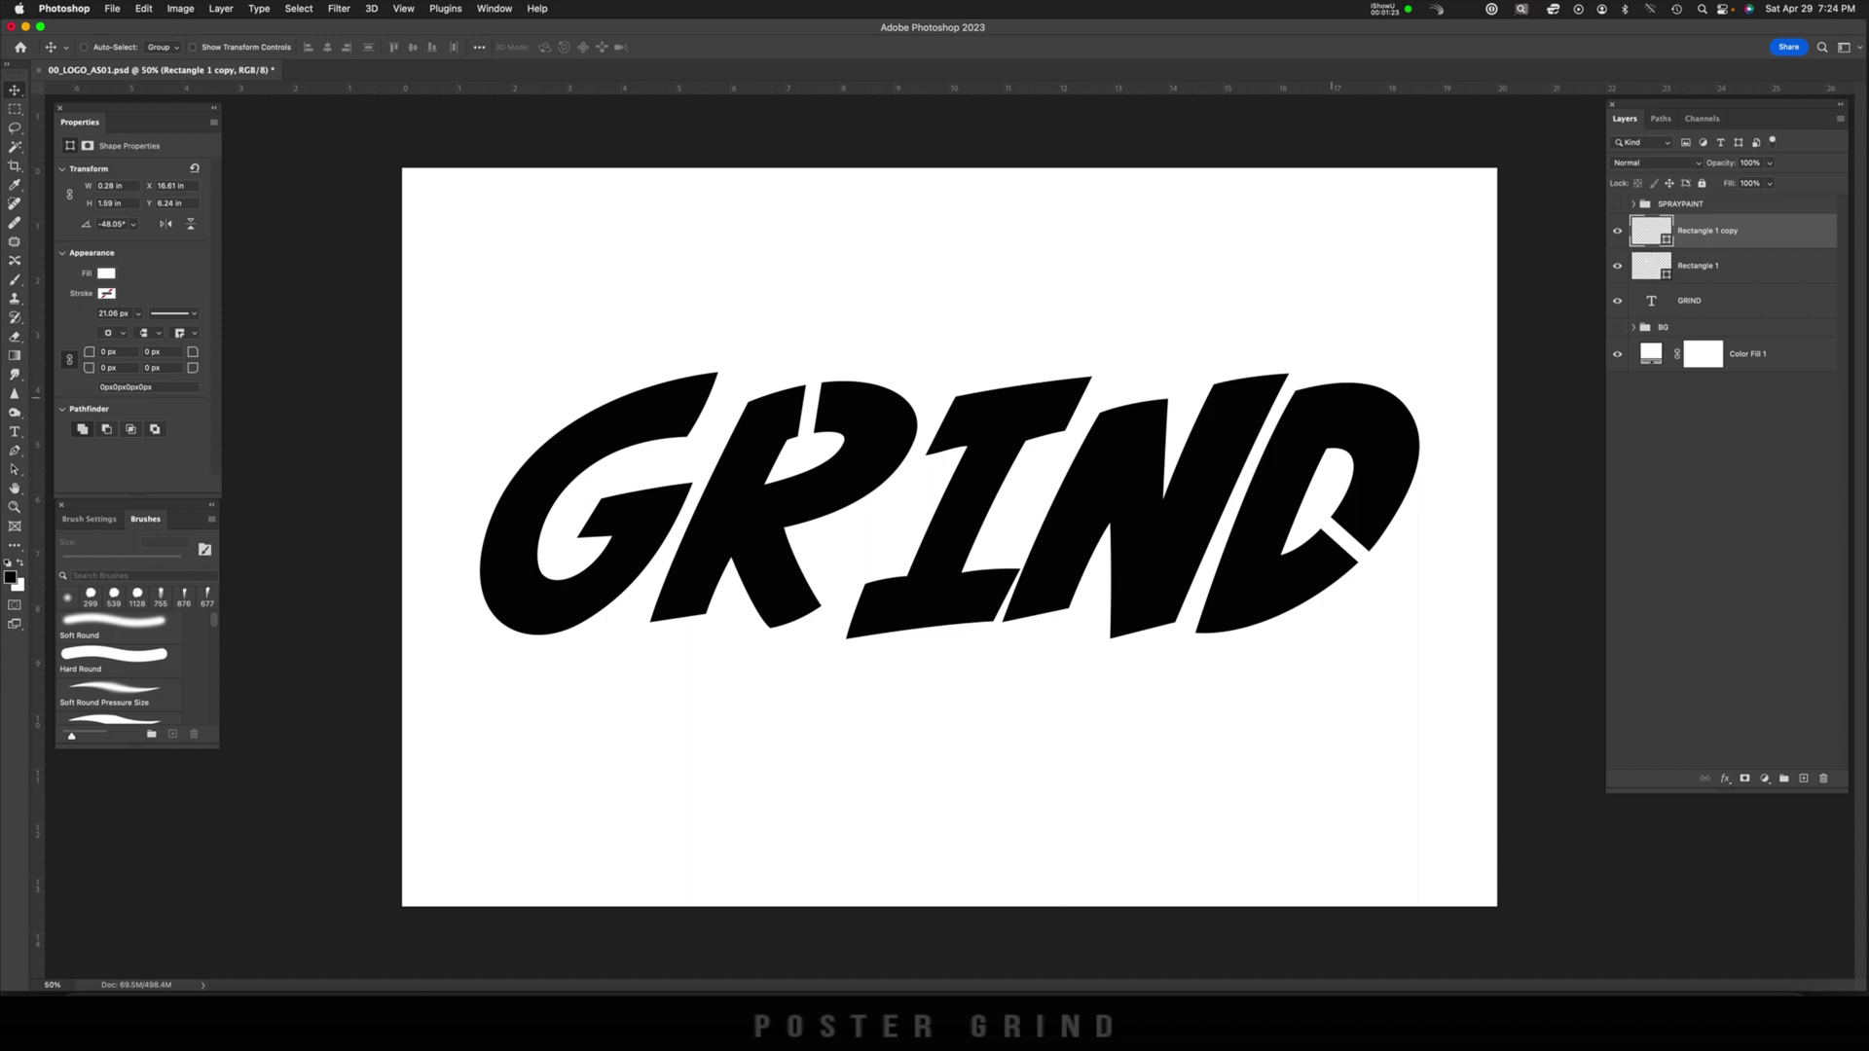
Create a new layer above the rectangles and select the black lettering using Color Range with fuzziness 150.
{"action": "key", "text": "super+shift+alt+n"}
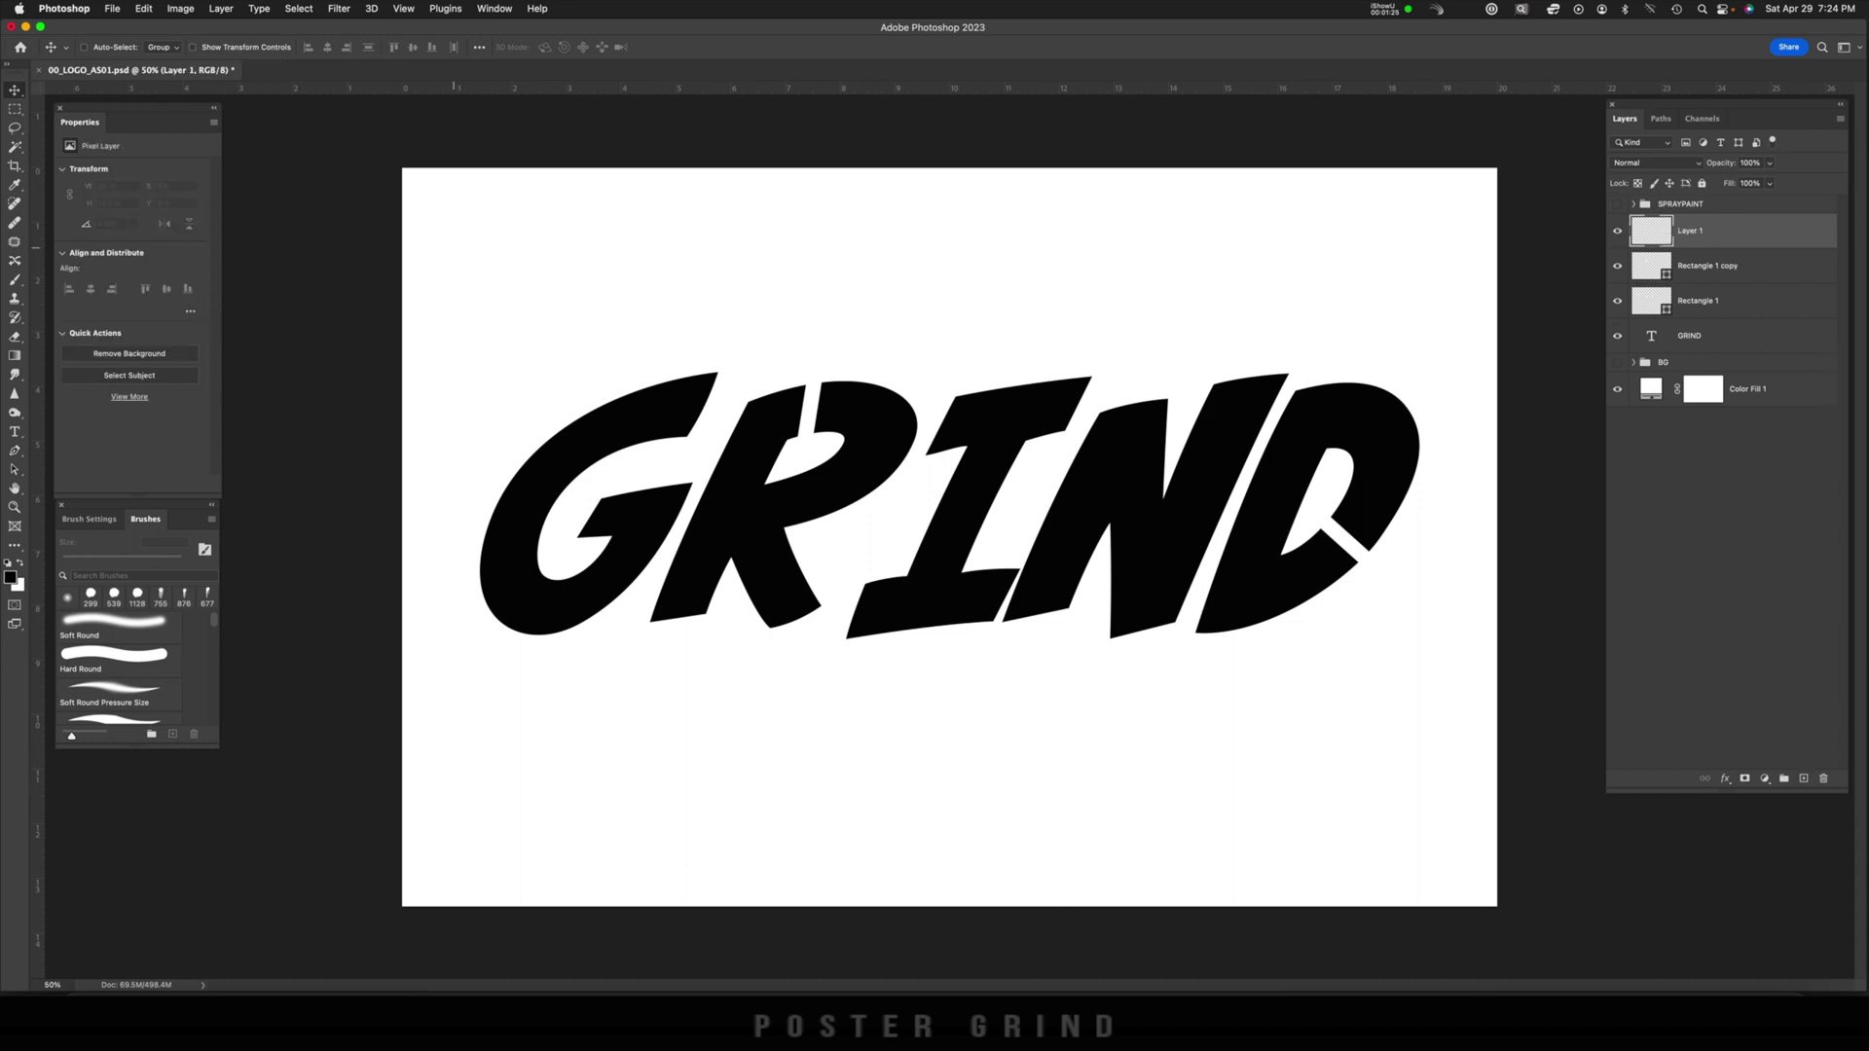
{"action": "left_click", "coordinate": [298, 8]}
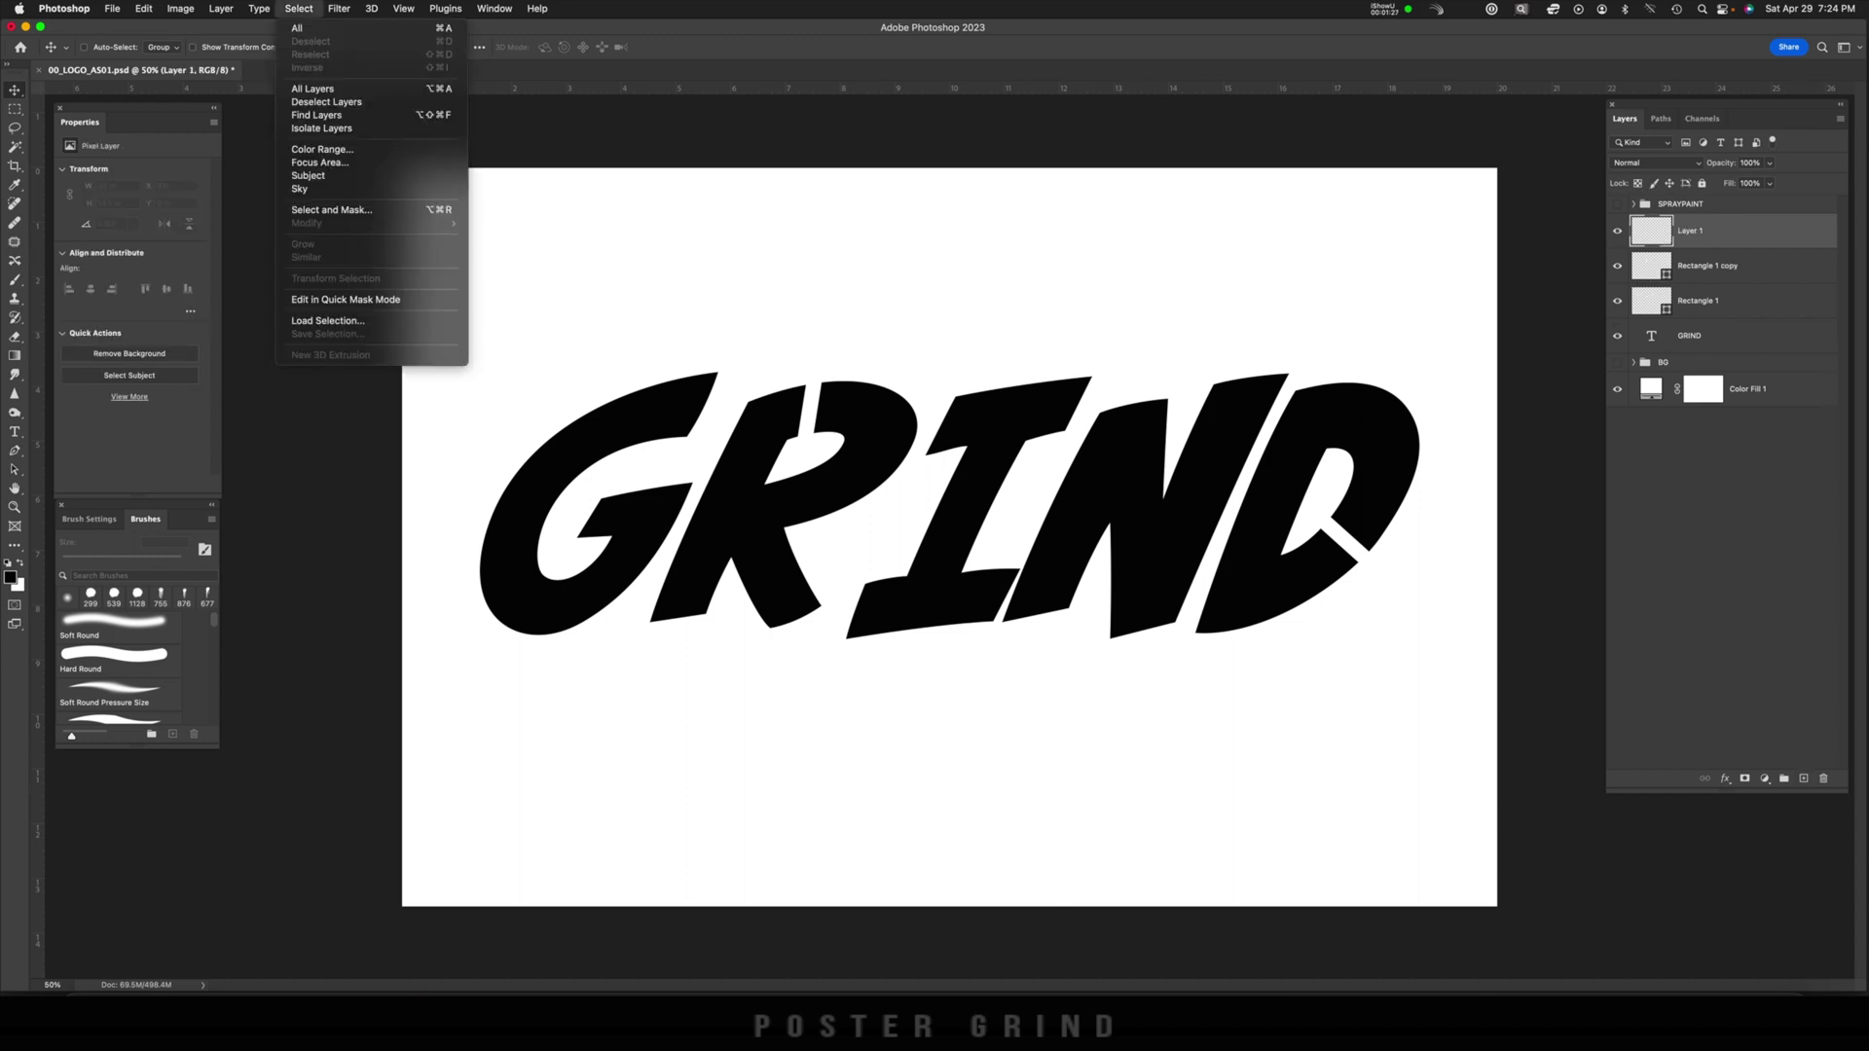
{"action": "left_click", "coordinate": [322, 149]}
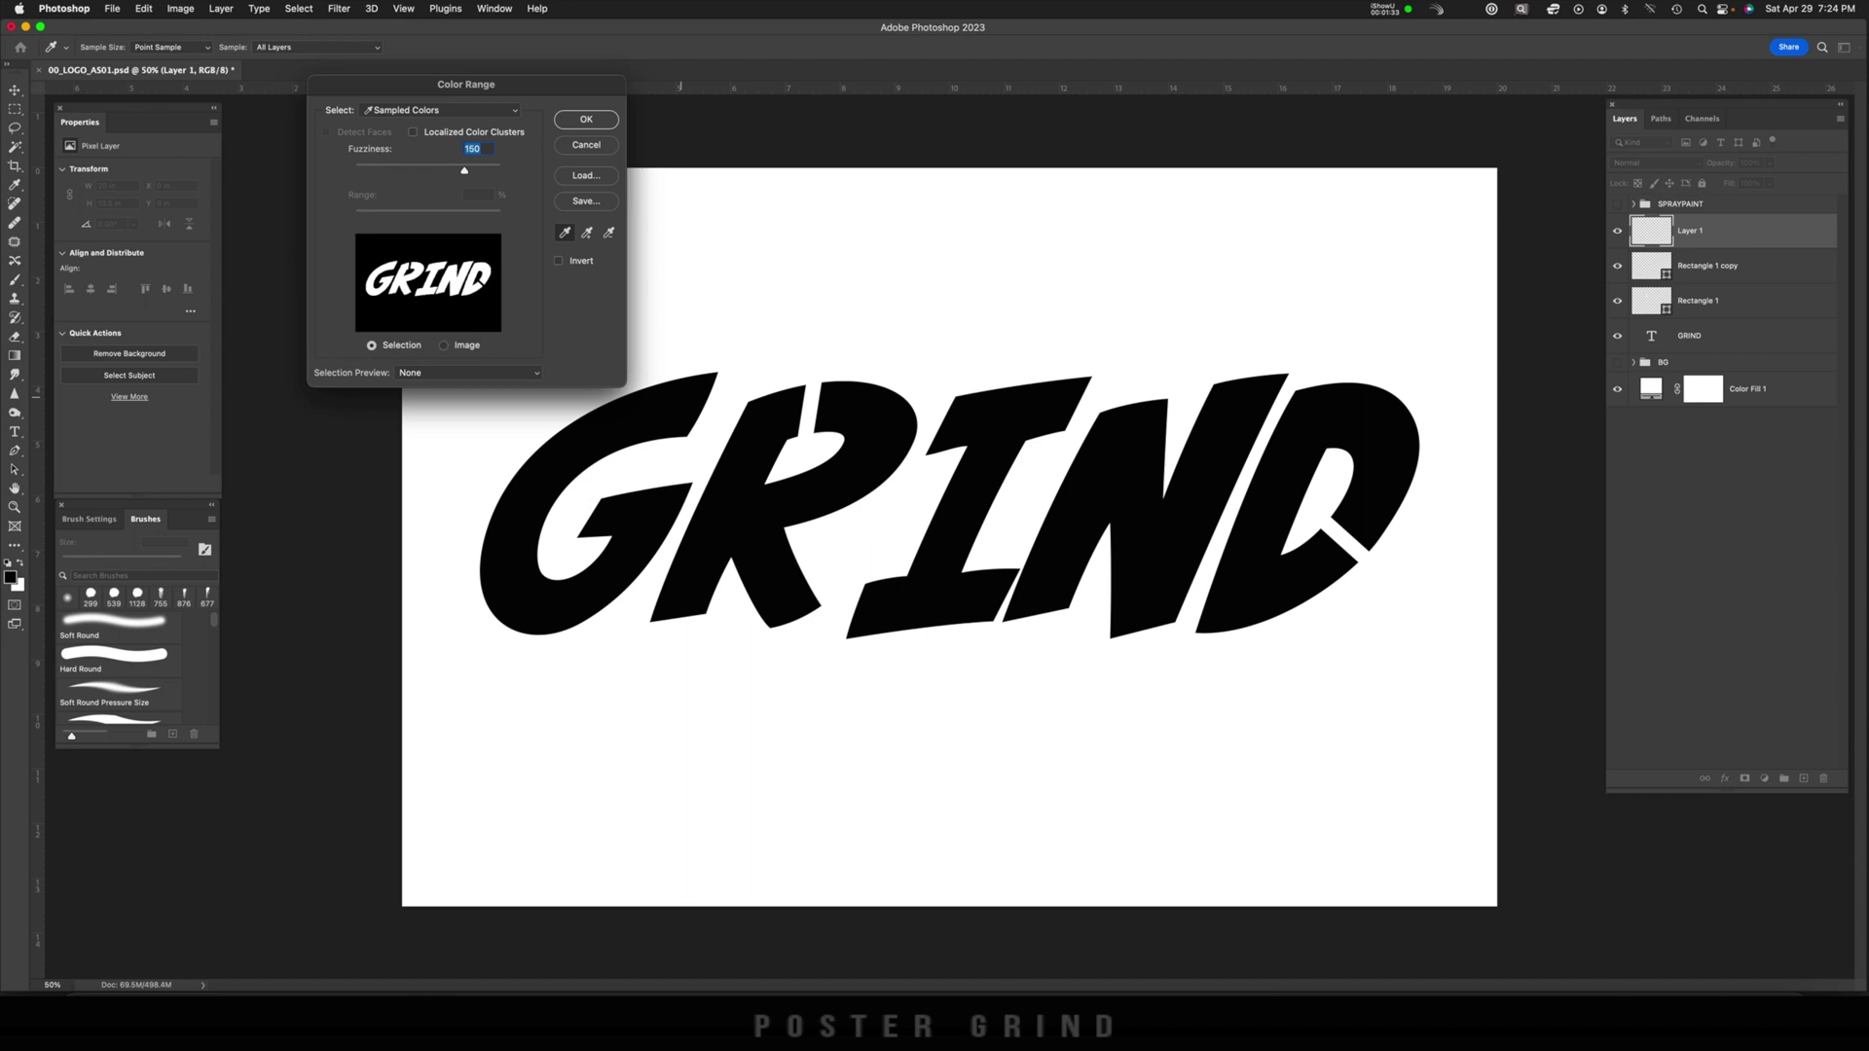
{"action": "key", "text": "Return"}
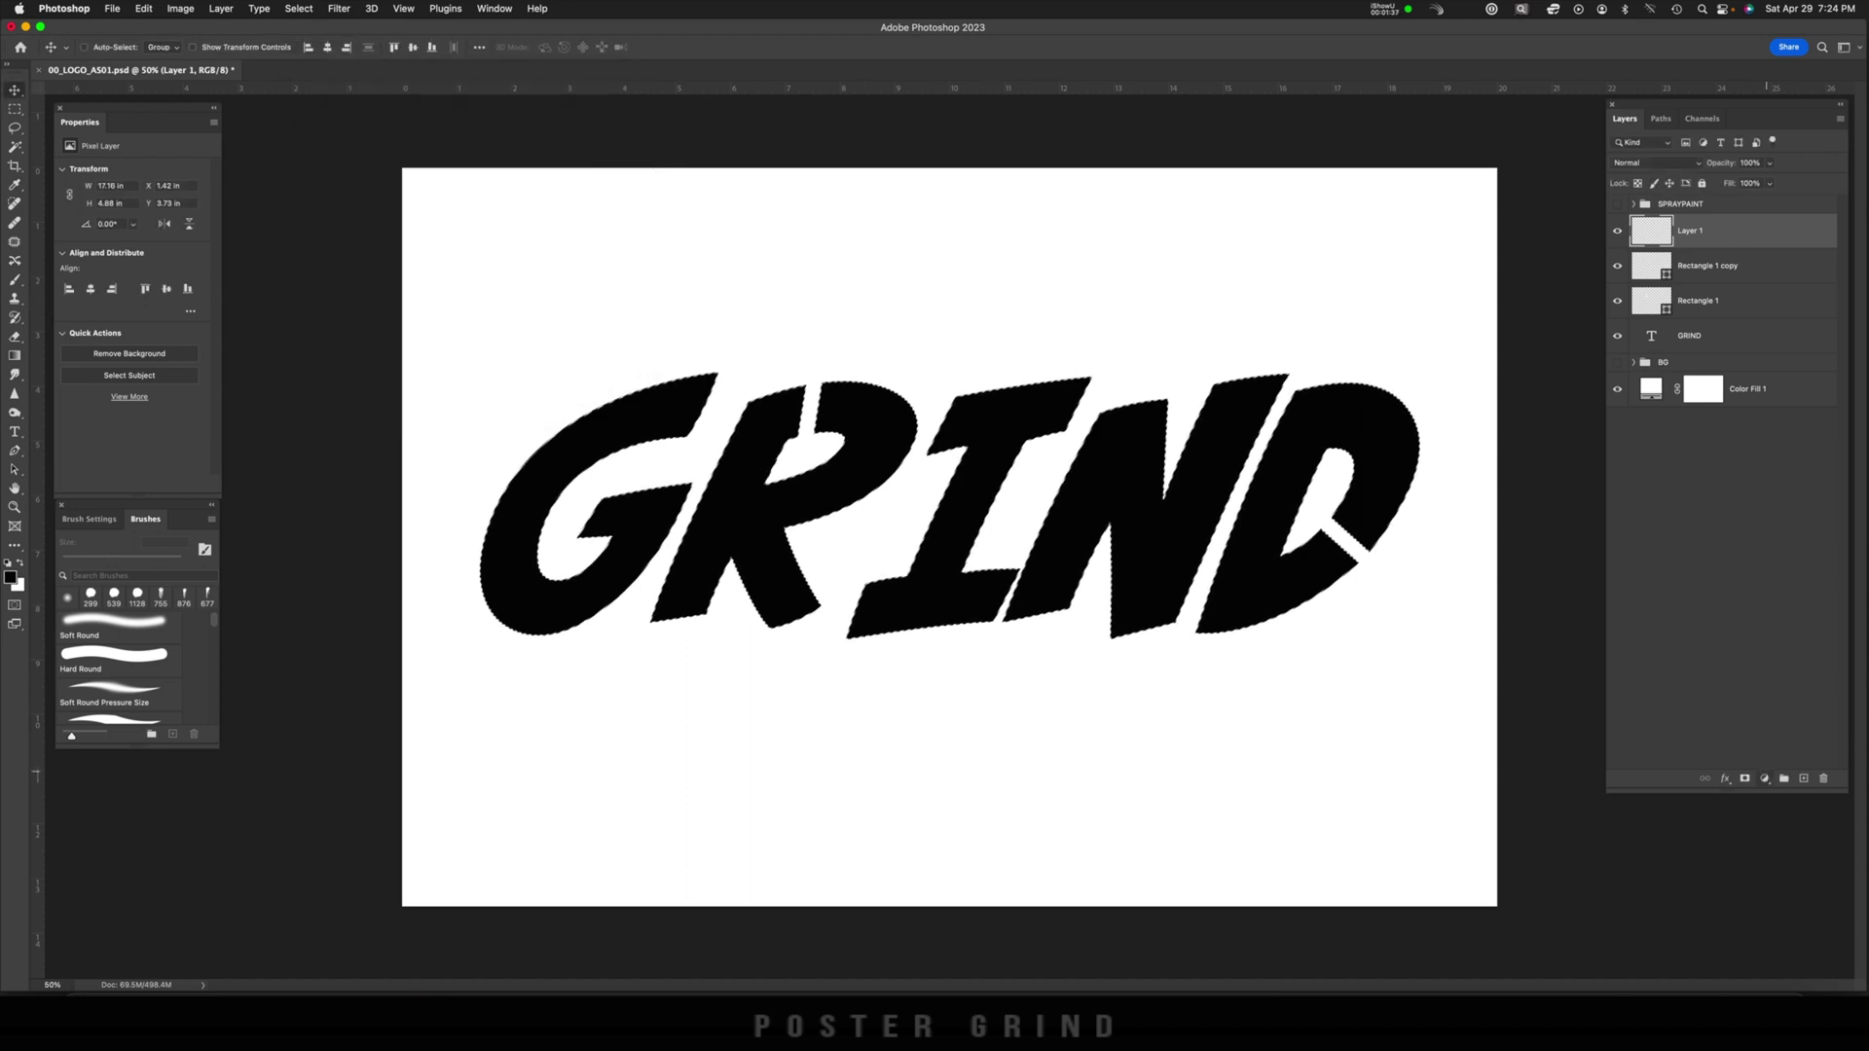
Fill the lettering selection with a Solid Color layer set to 000000 and convert that layer to a Smart Object.
{"action": "left_click", "coordinate": [1765, 779]}
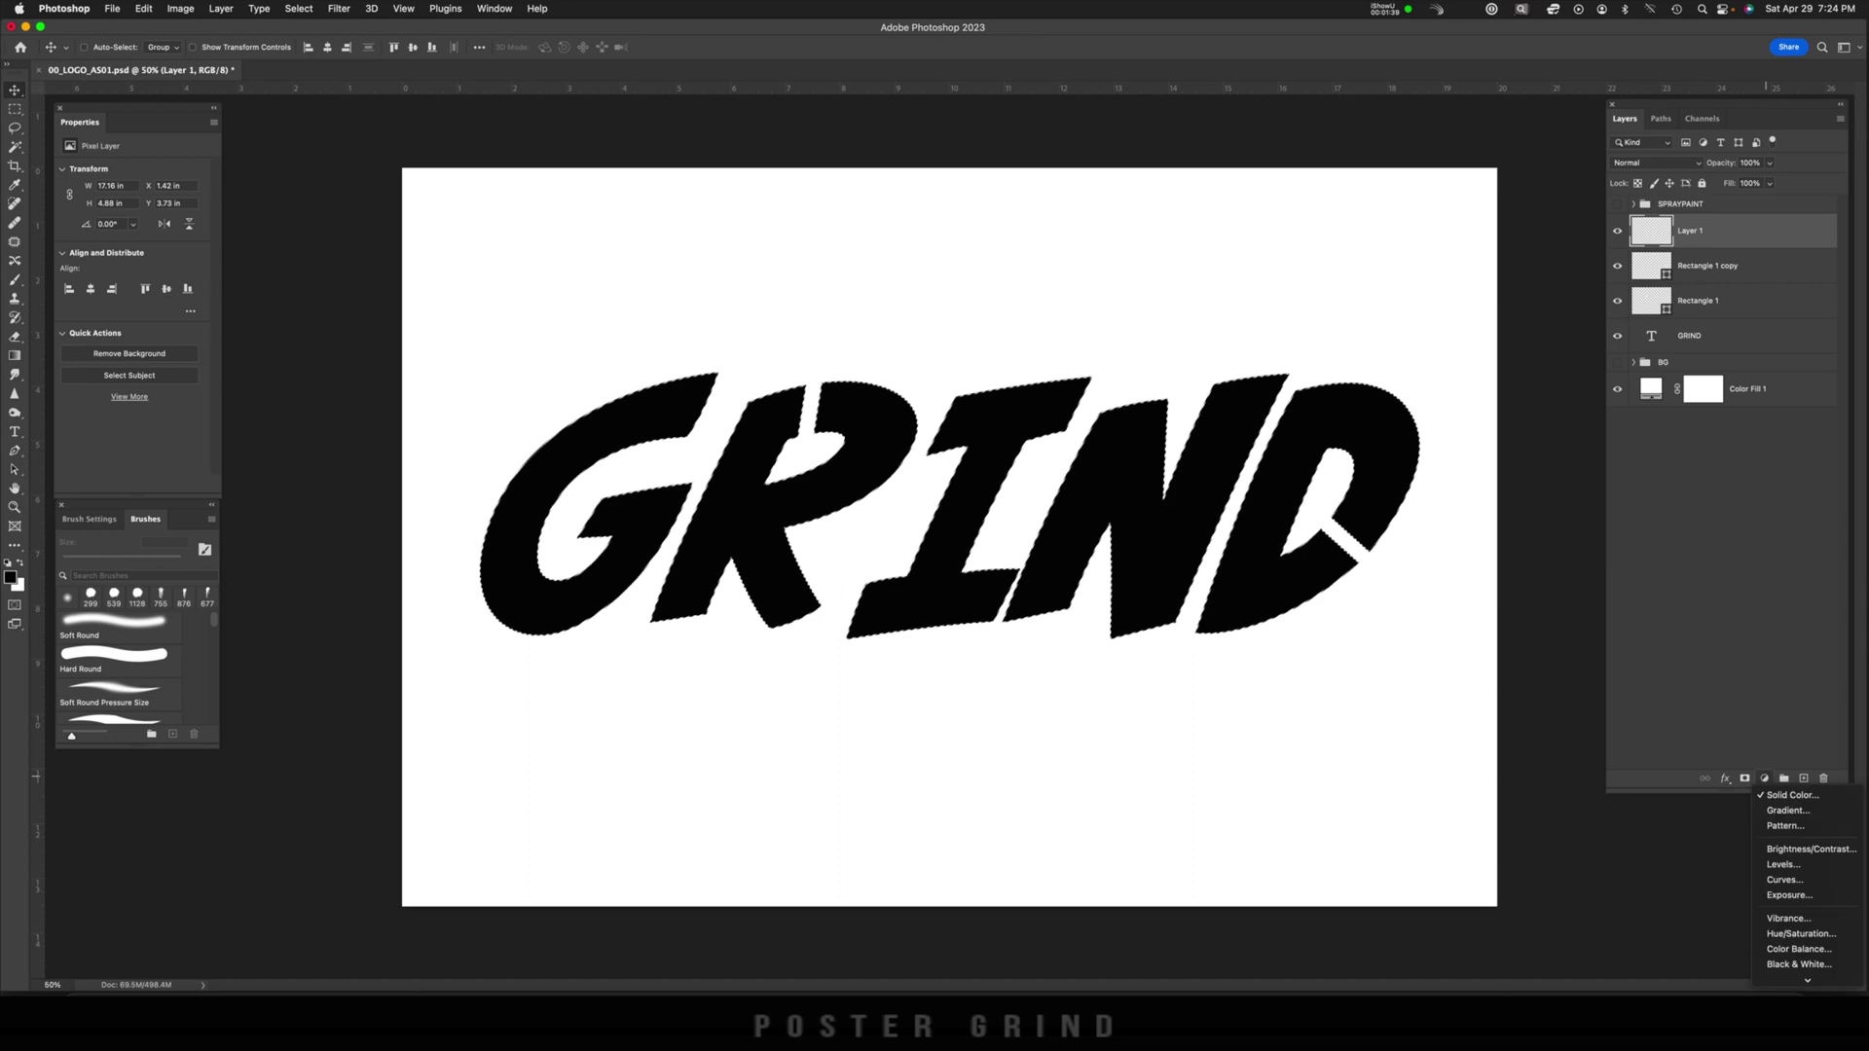
{"action": "left_click", "coordinate": [1797, 794]}
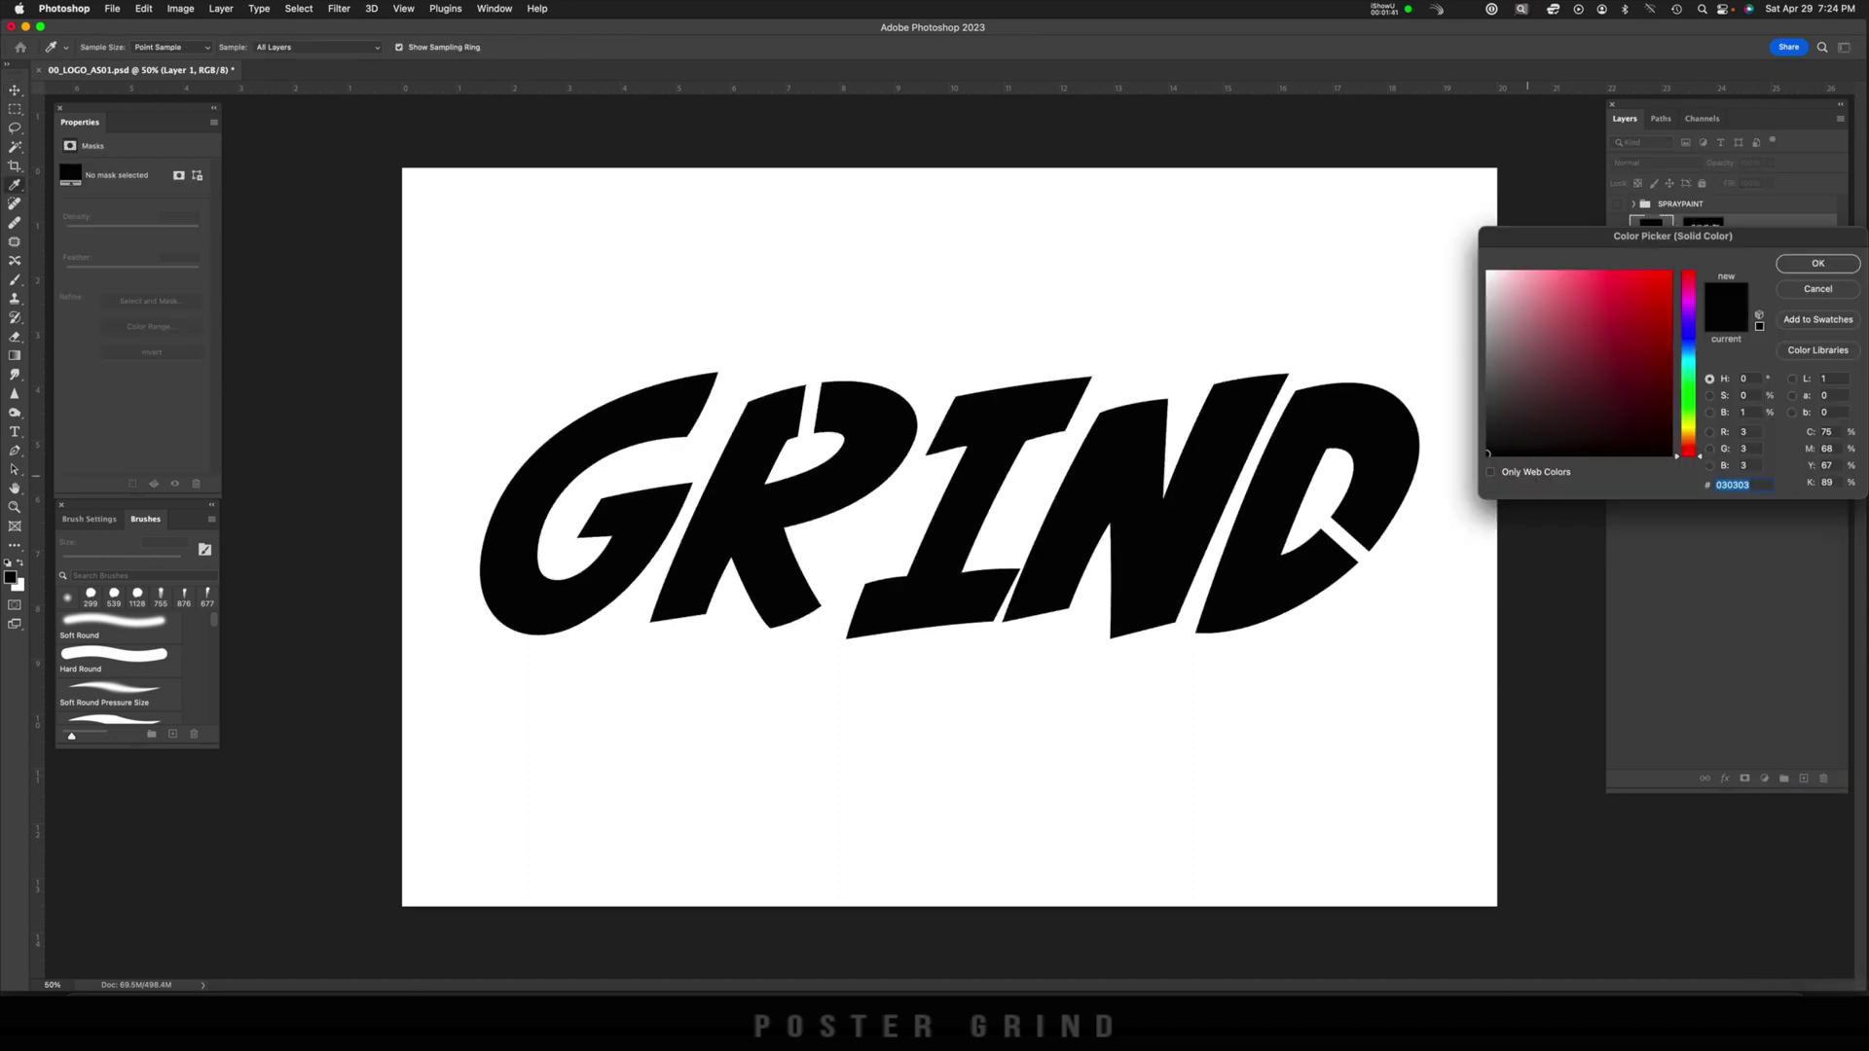
{"action": "type", "text": "000000"}
{"action": "key", "text": "Return"}
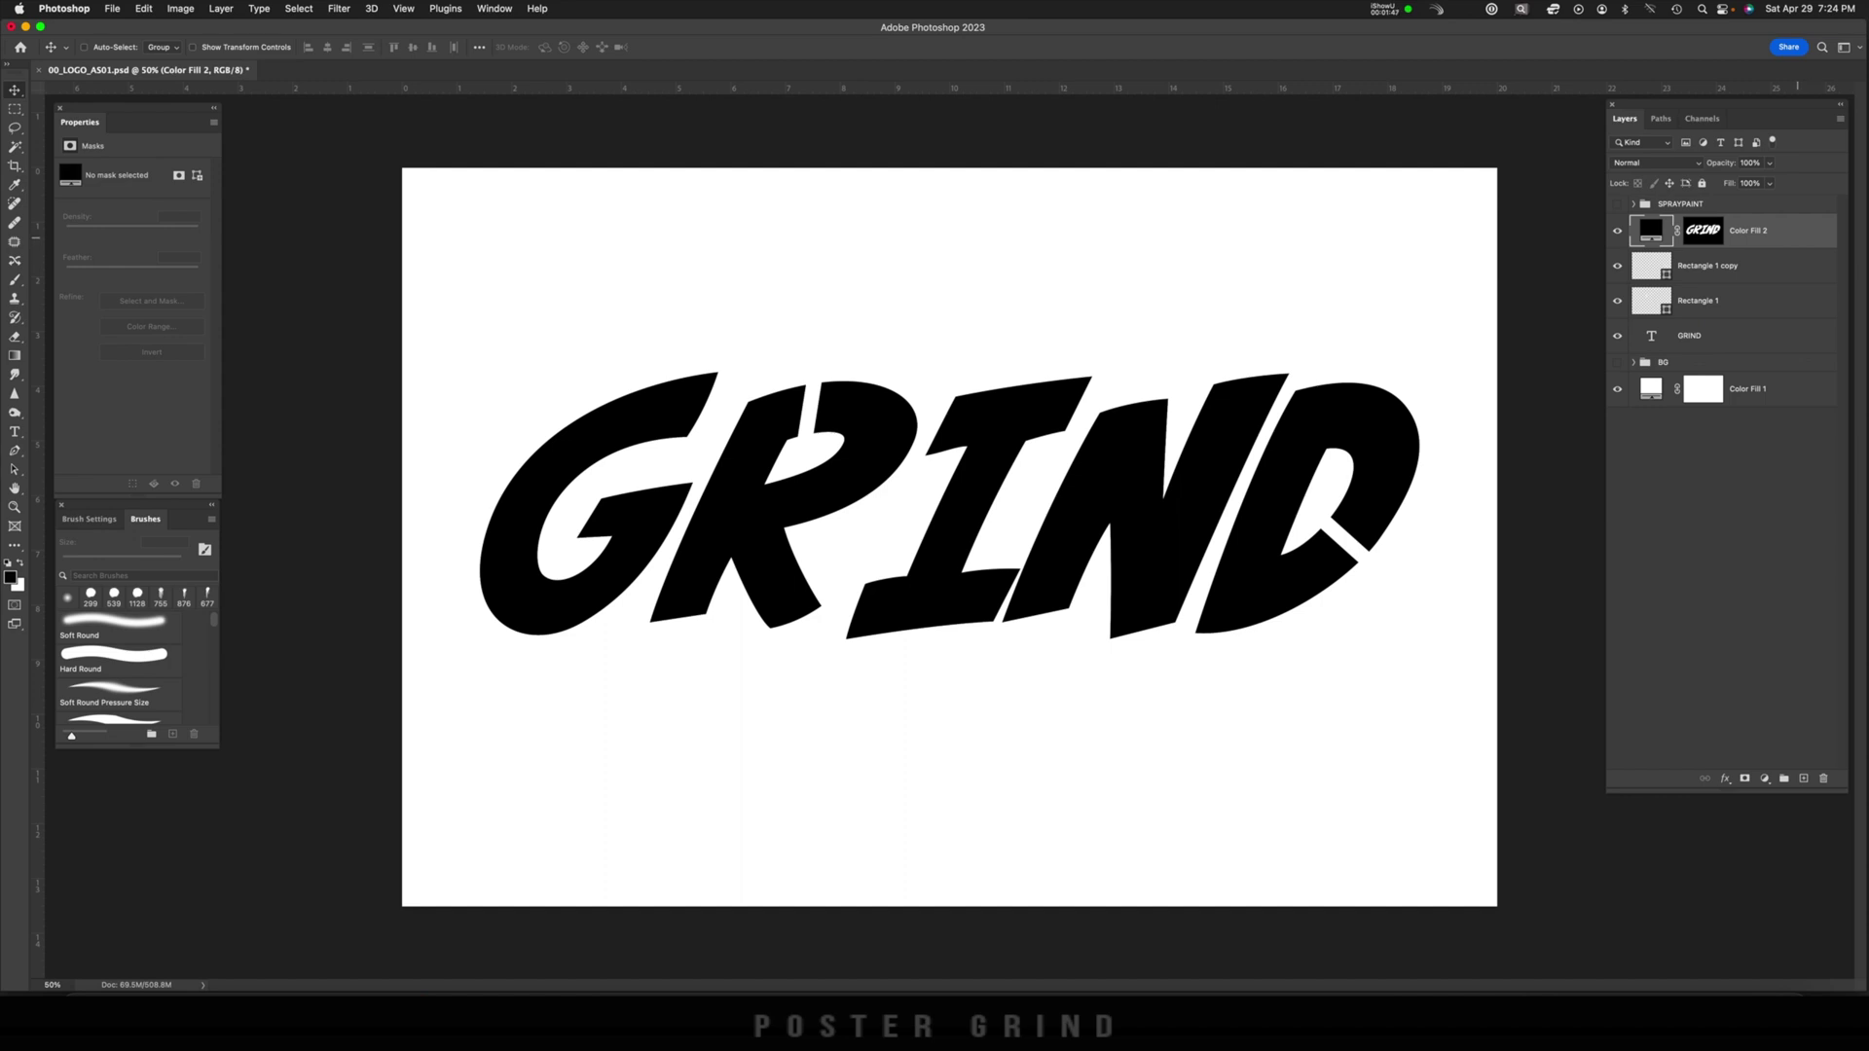
{"action": "right_click", "coordinate": [1796, 234]}
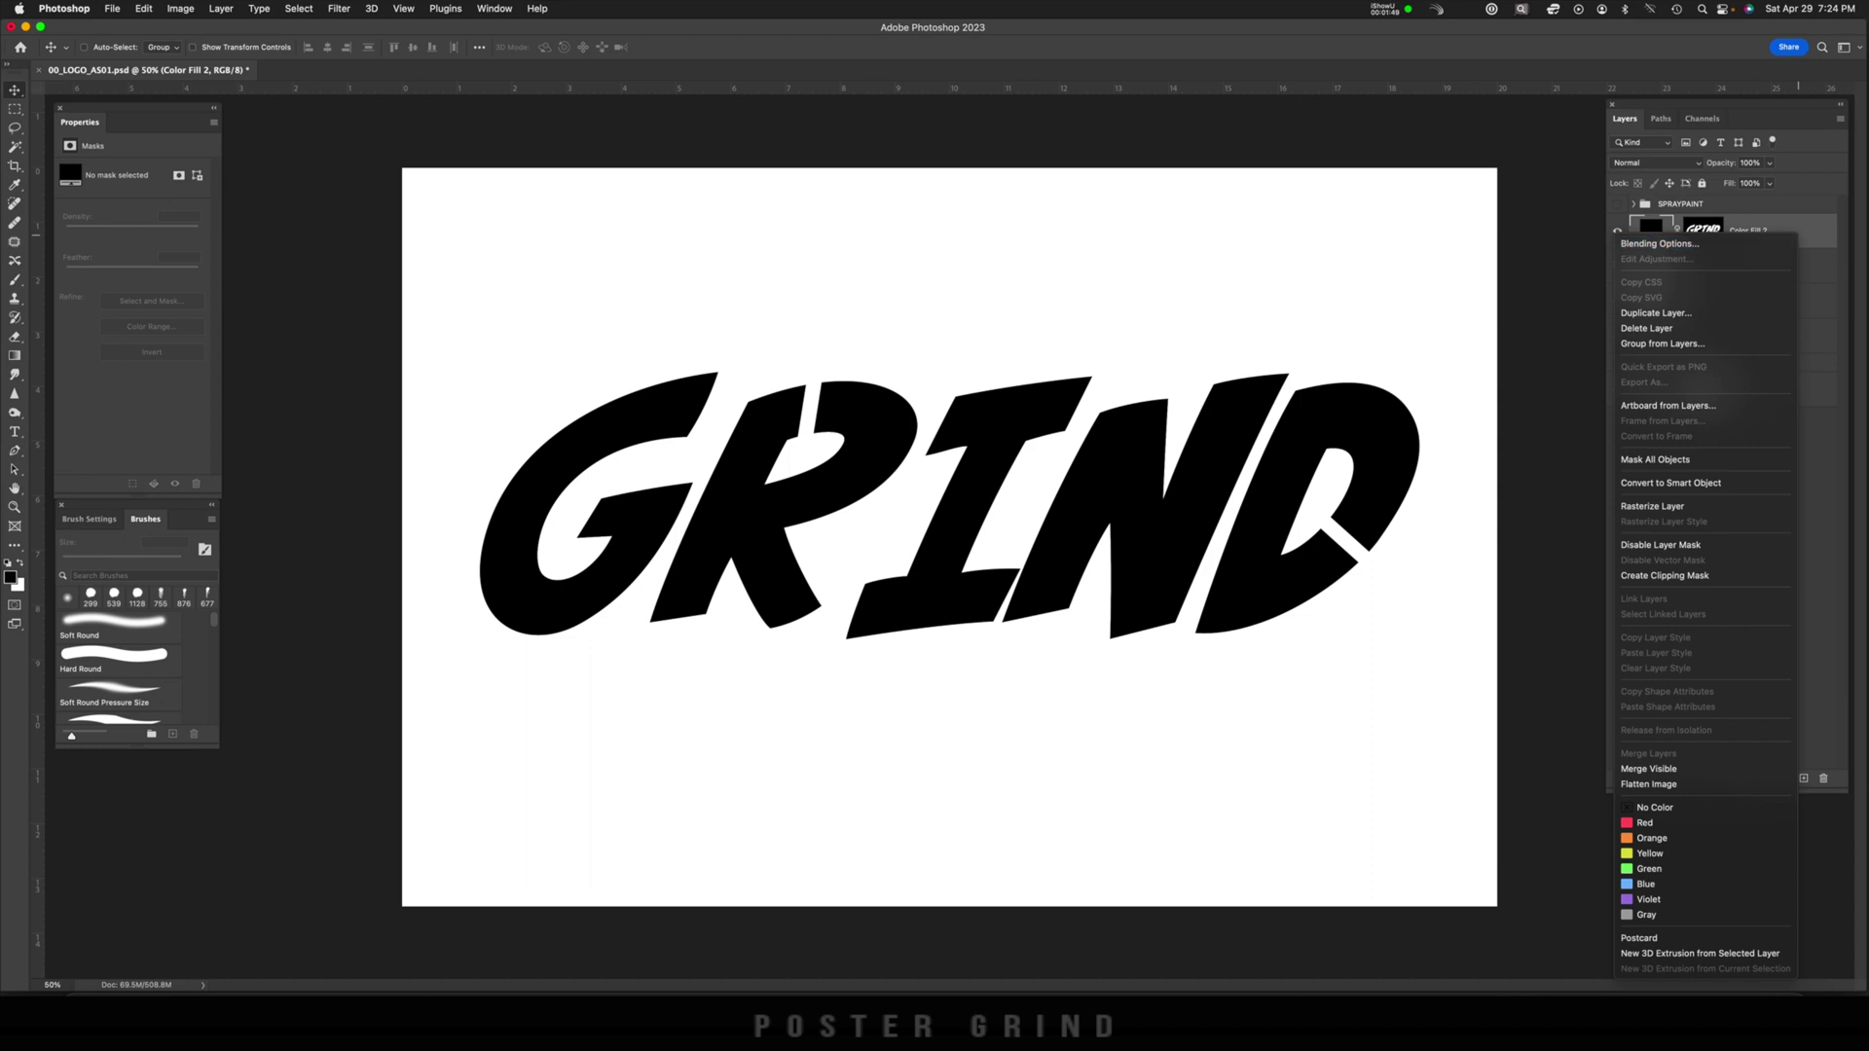
{"action": "left_click", "coordinate": [1671, 483]}
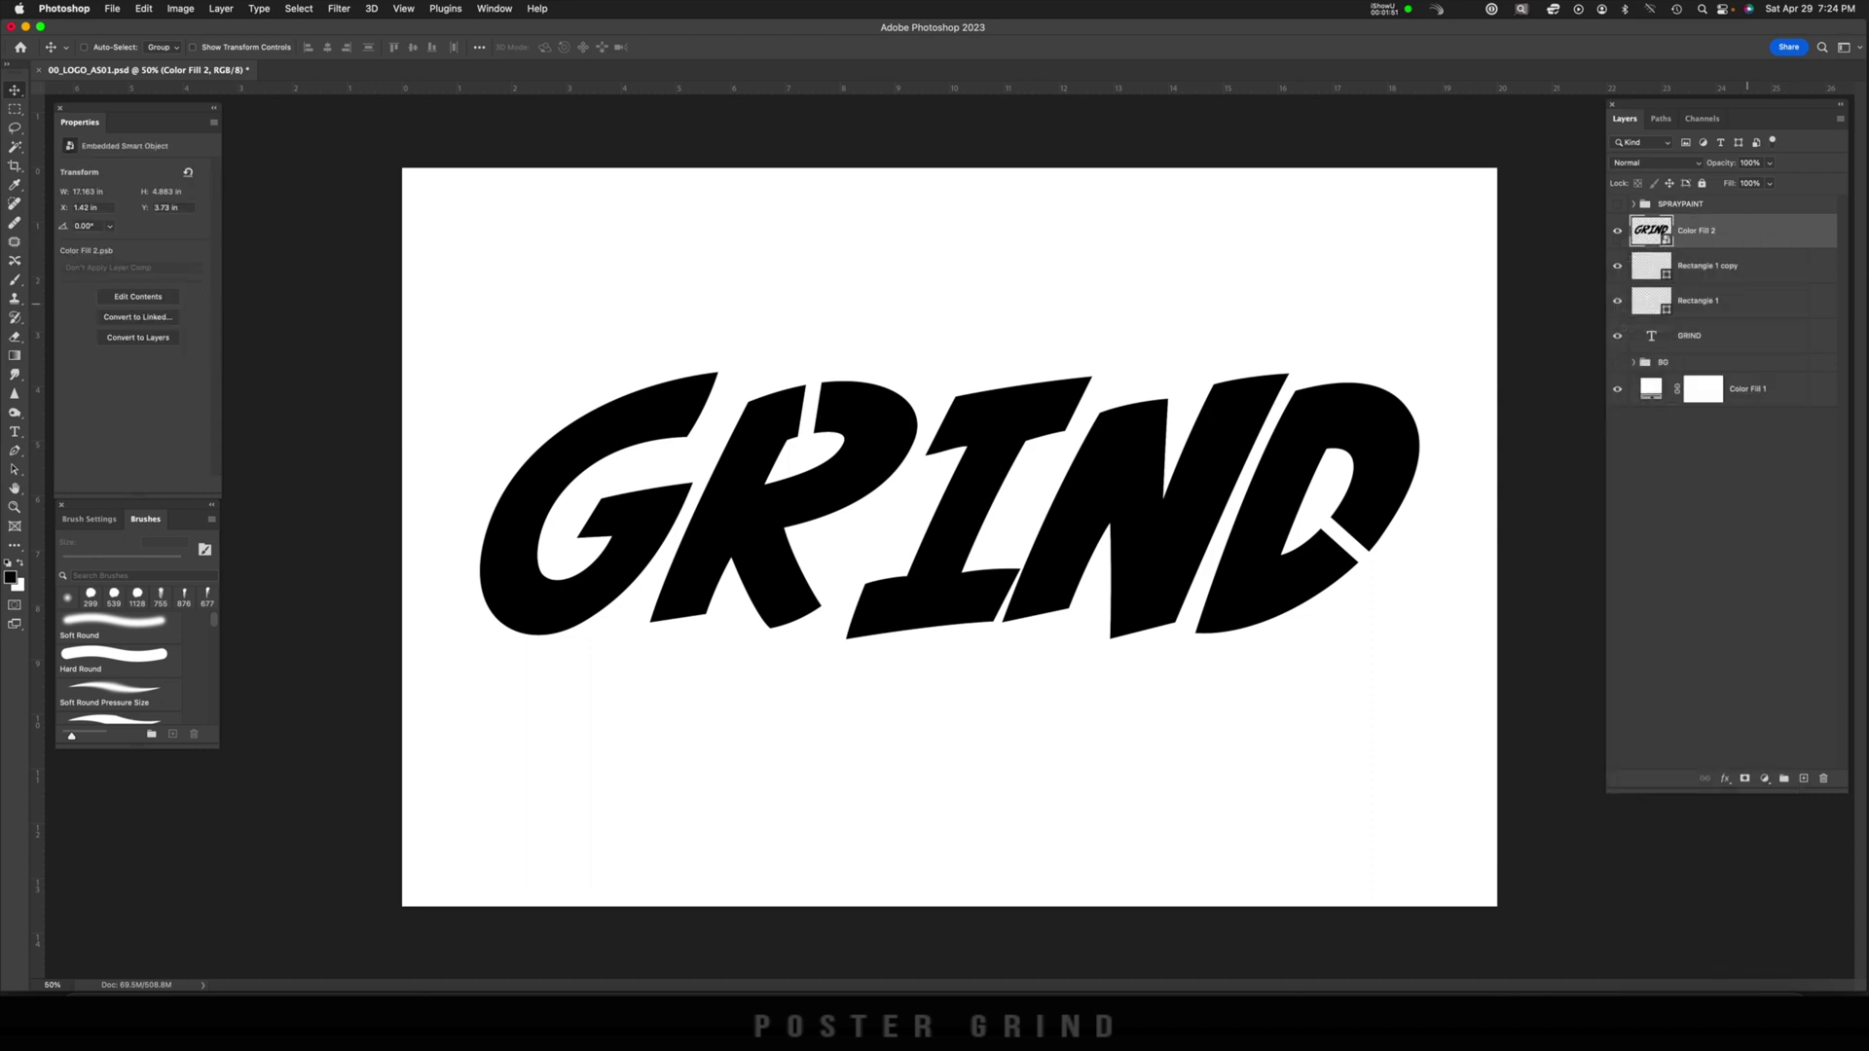
Group the two rectangles and the GRIND text layer as TYPE and move the group beneath the Color Fill 1 layer.
{"action": "left_click", "coordinate": [1748, 263]}
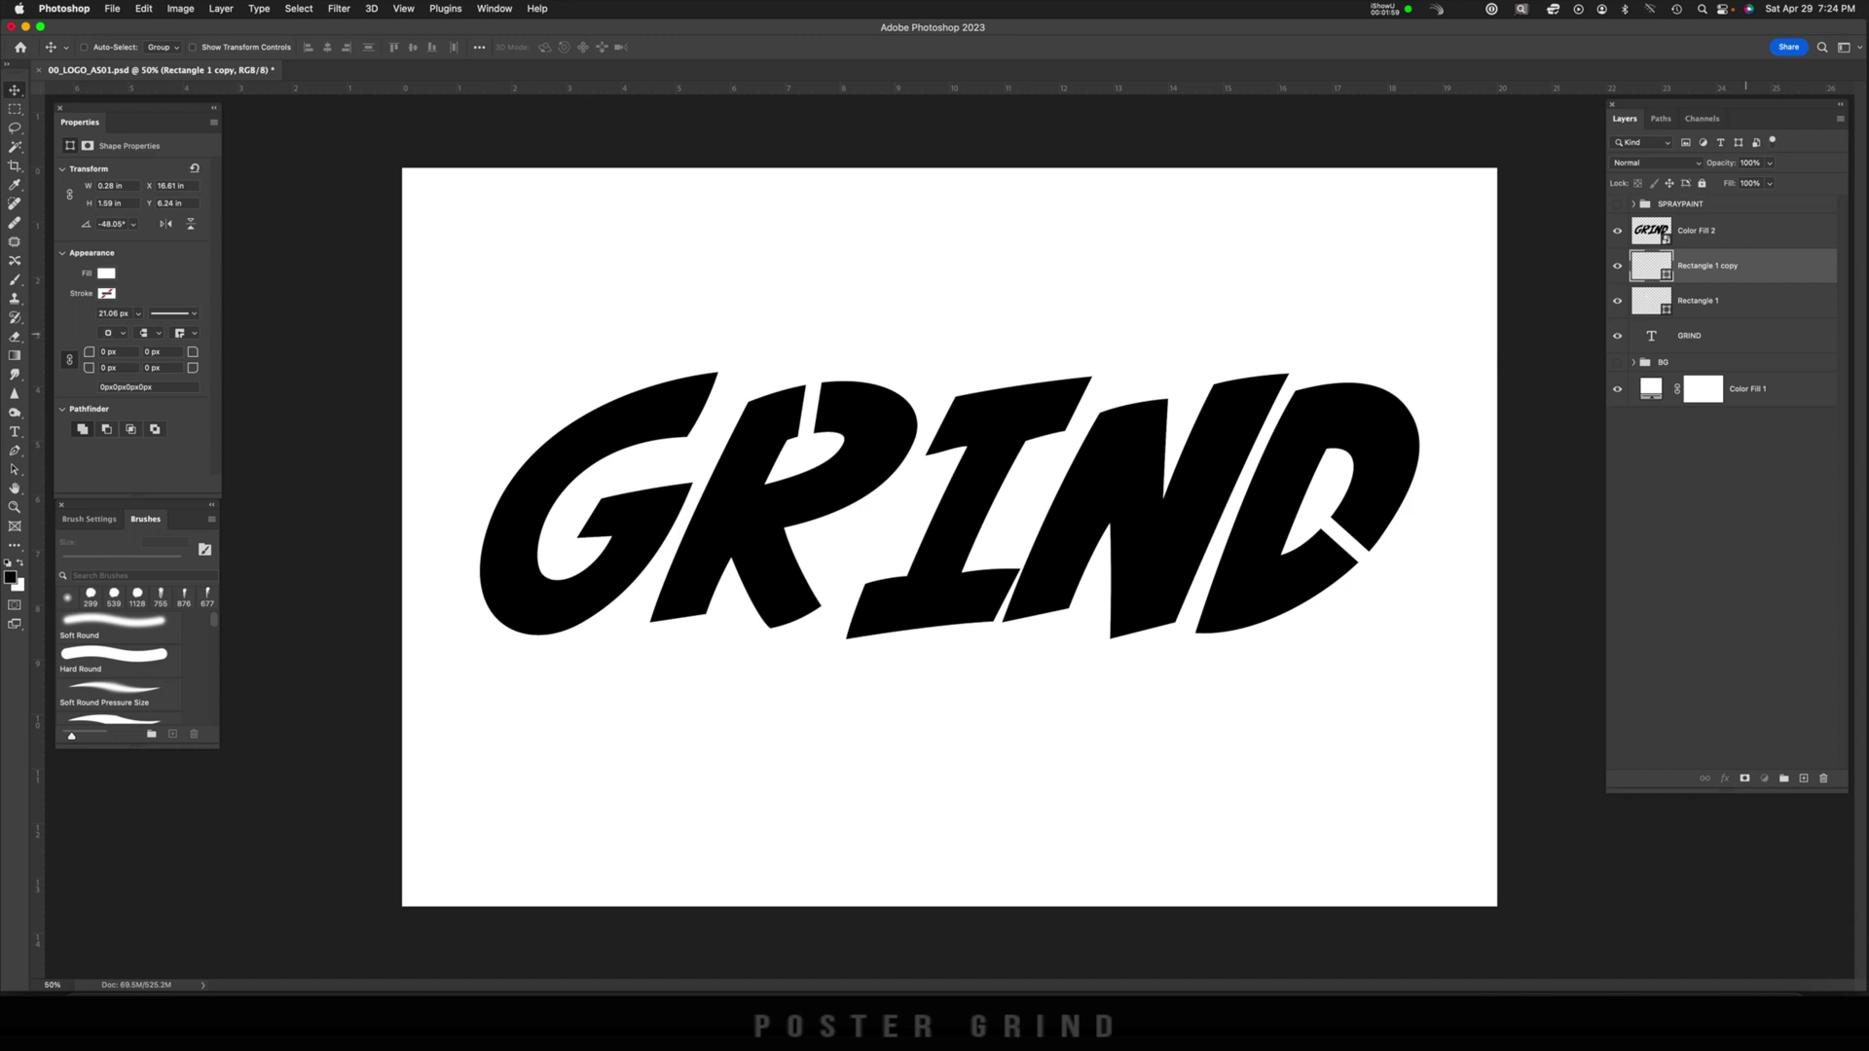
{"action": "key", "text": "alt+shift+bracketleft"}
{"action": "key", "text": "alt+shift+bracketleft"}
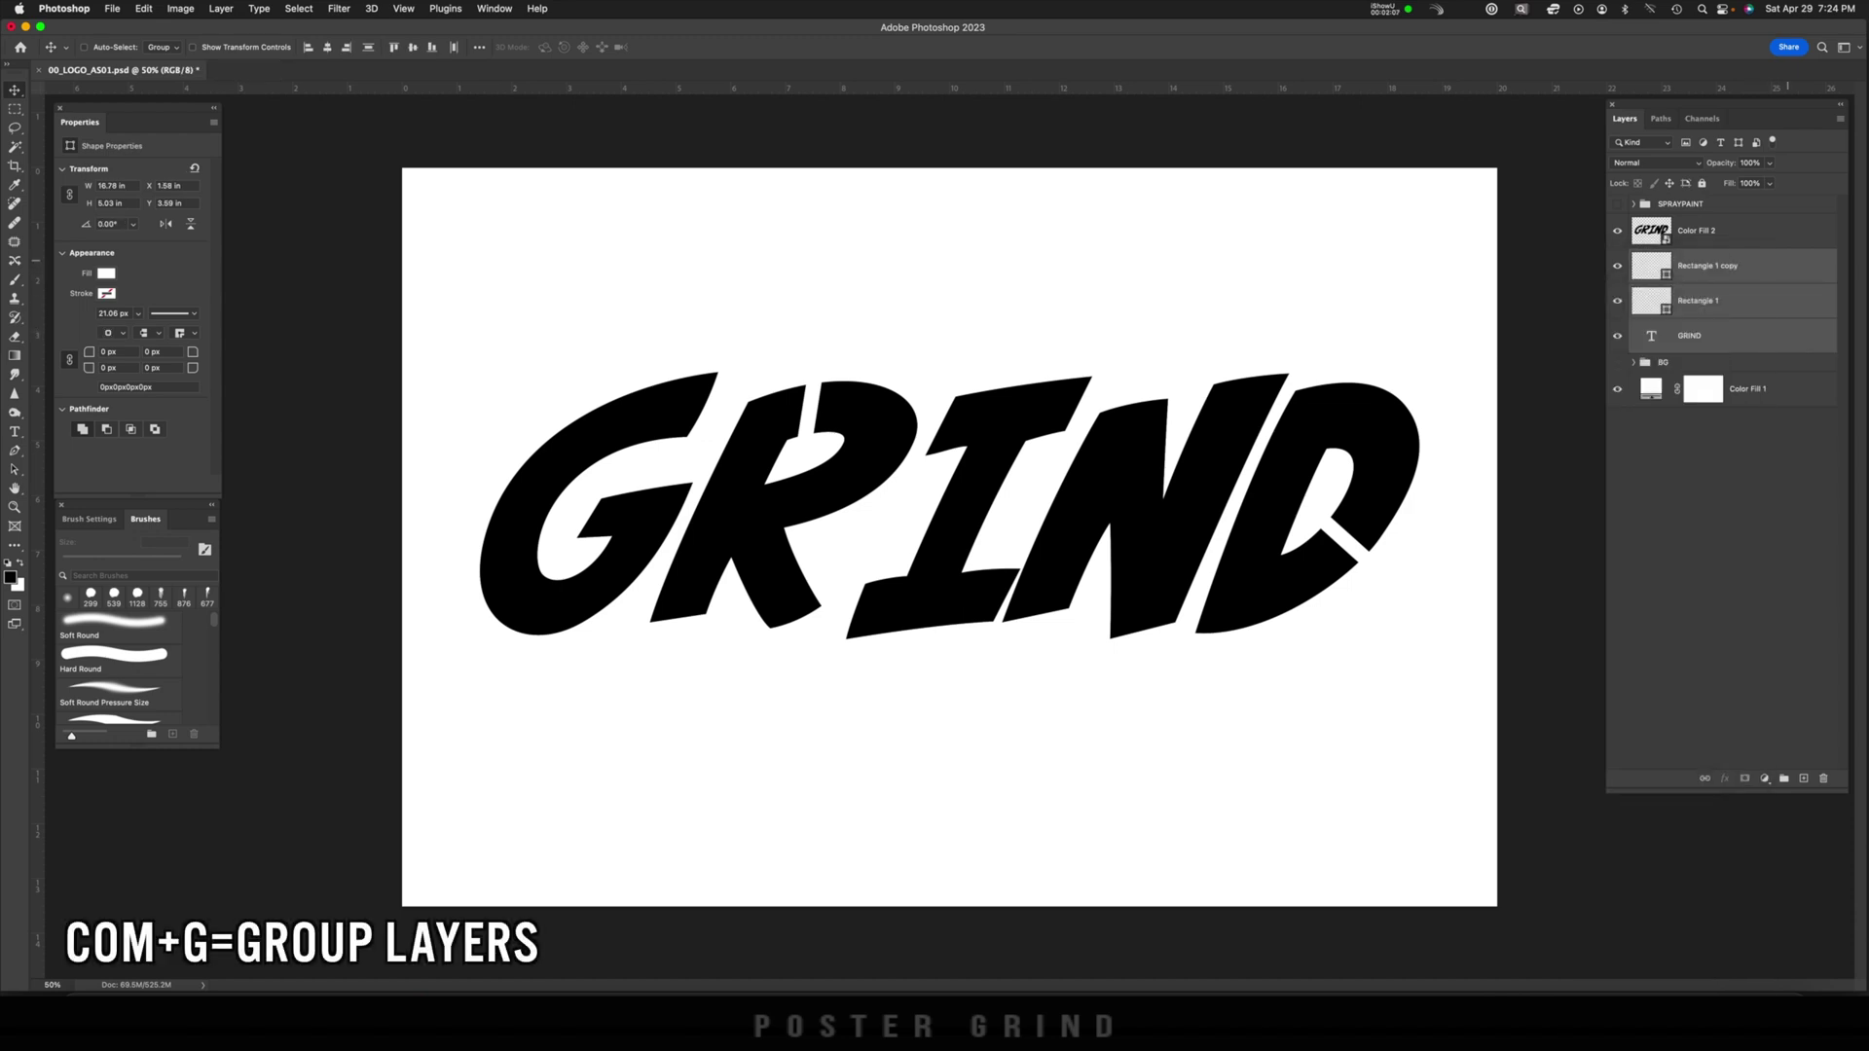
{"action": "key", "text": "super+g"}
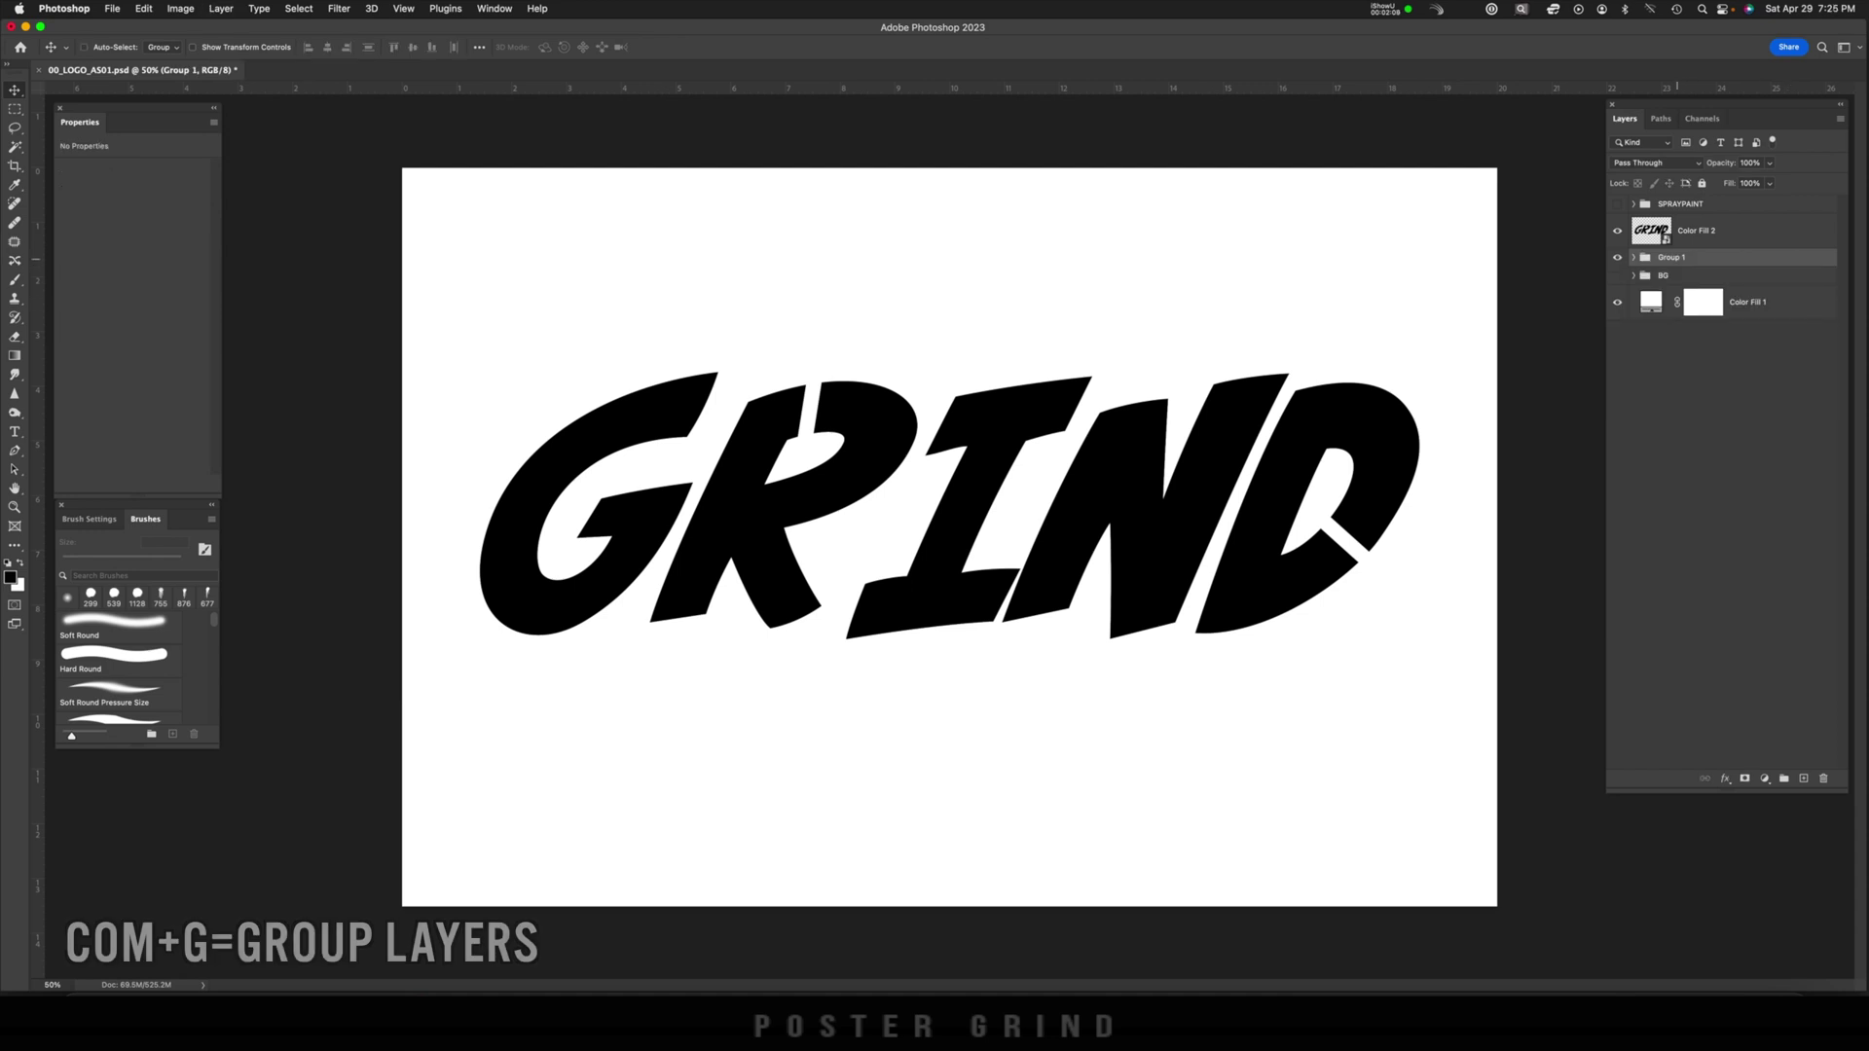
{"action": "type", "text": "TYPE"}
{"action": "key", "text": "Return"}
{"action": "left_click_drag", "start_coordinate": [1669, 257], "coordinate": [1696, 364]}
Nudge the GRIND smart object slightly left and down on the canvas and set its blending mode to Dissolve.
{"action": "left_click", "coordinate": [1274, 435]}
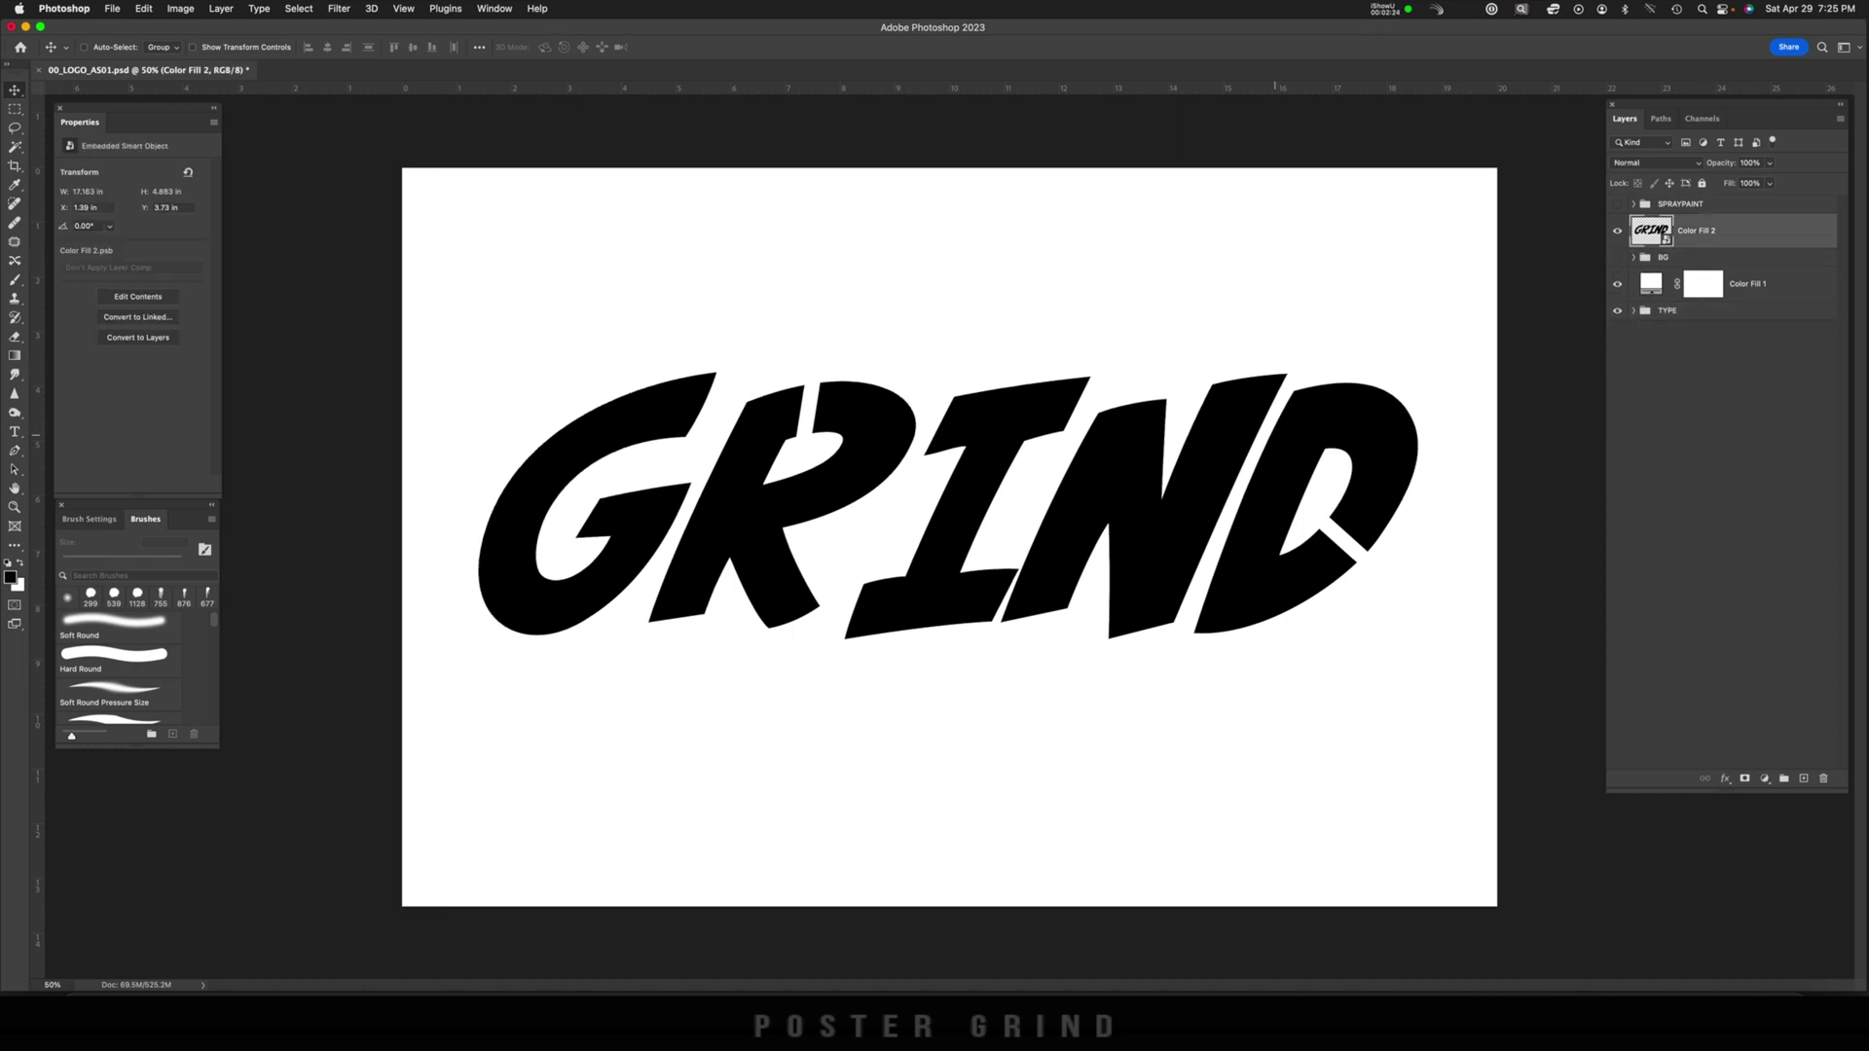
{"action": "mouse_move", "coordinate": [1097, 432]}
{"action": "left_mouse_down"}
{"action": "mouse_move", "coordinate": [1007, 517]}
{"action": "mouse_move", "coordinate": [1090, 400]}
{"action": "mouse_move", "coordinate": [1083, 450]}
{"action": "left_mouse_up"}
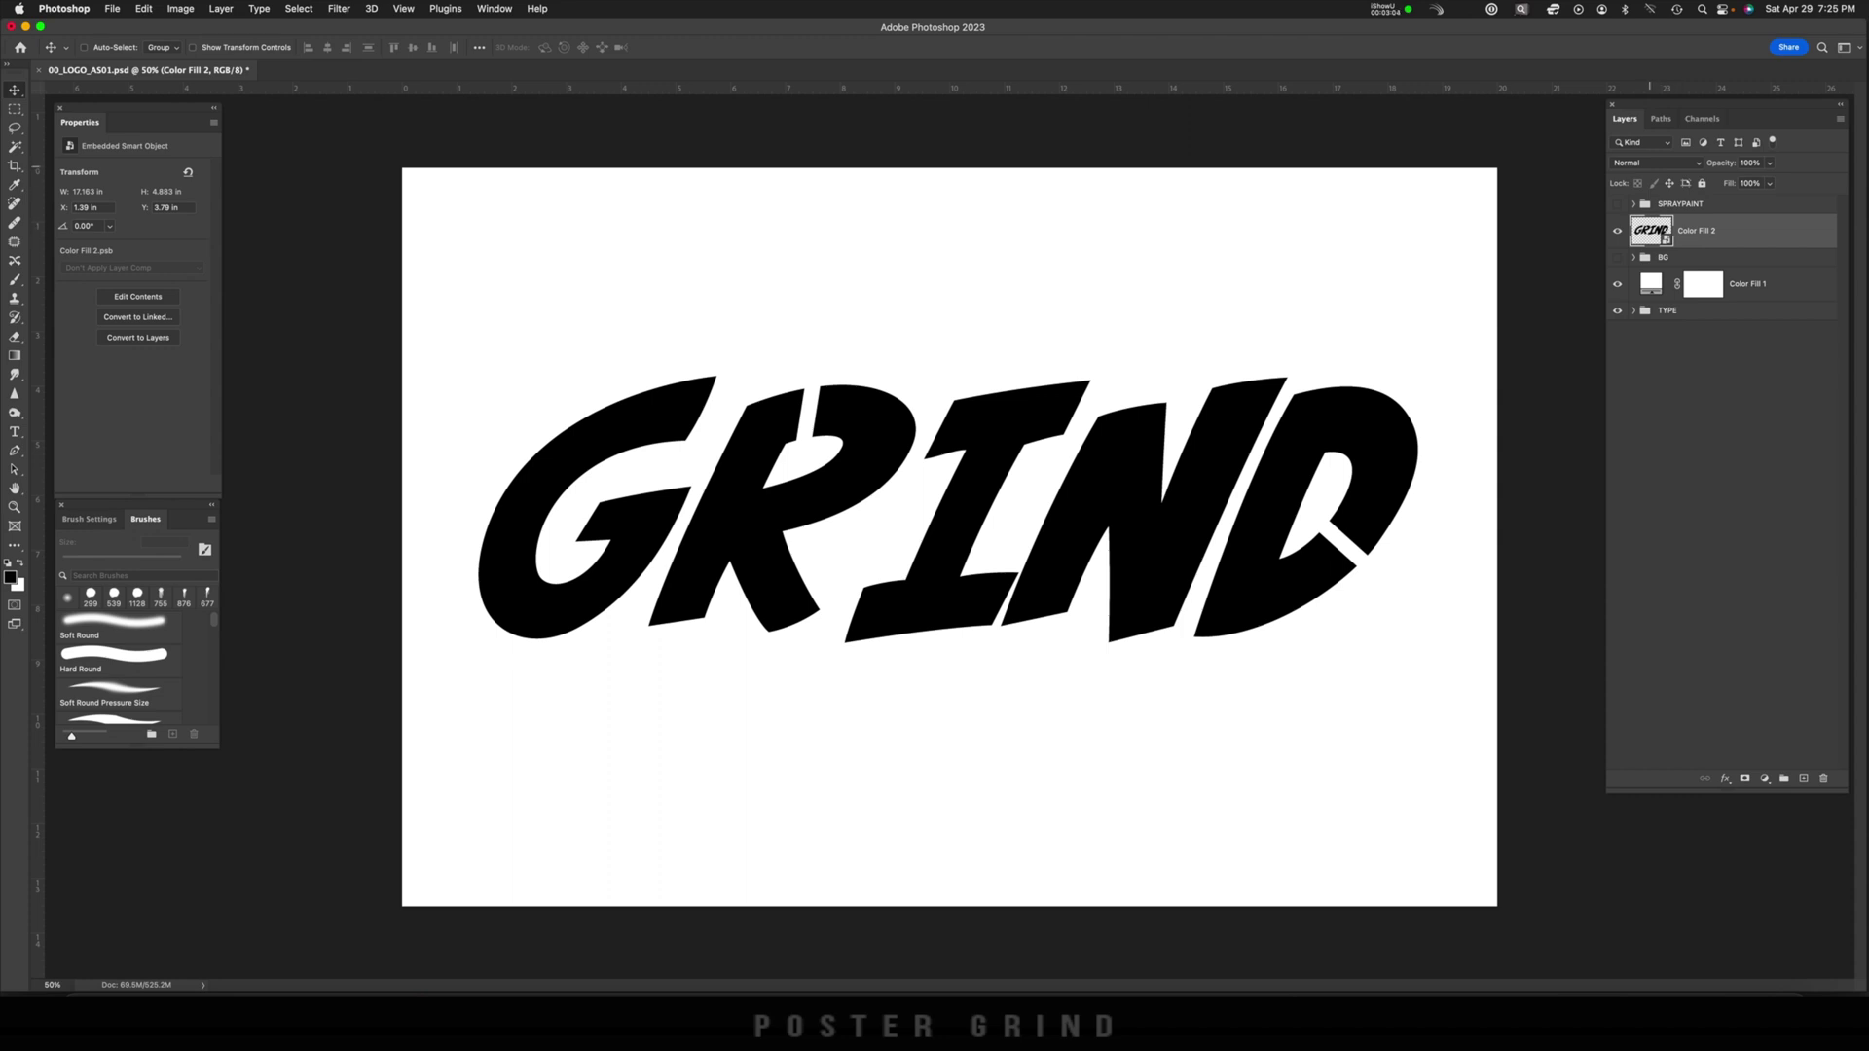
{"action": "left_click", "coordinate": [1655, 162]}
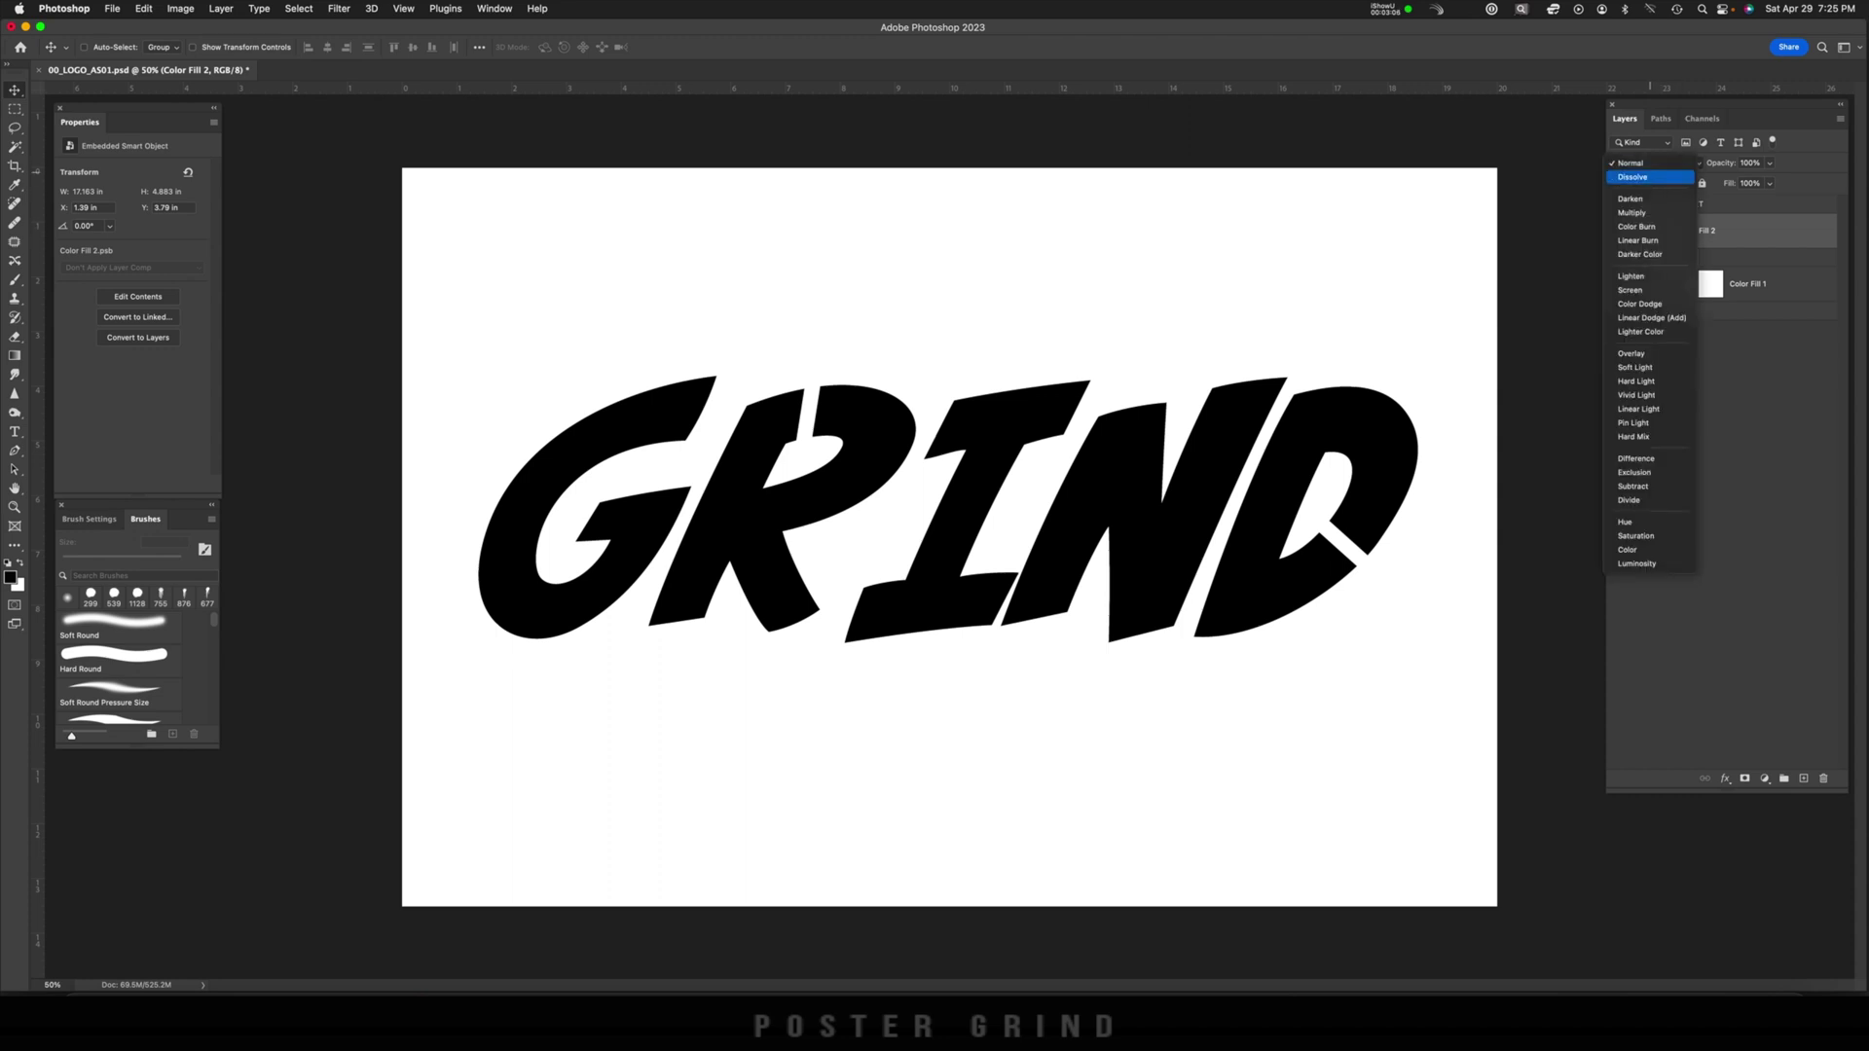
{"action": "left_click", "coordinate": [1633, 178]}
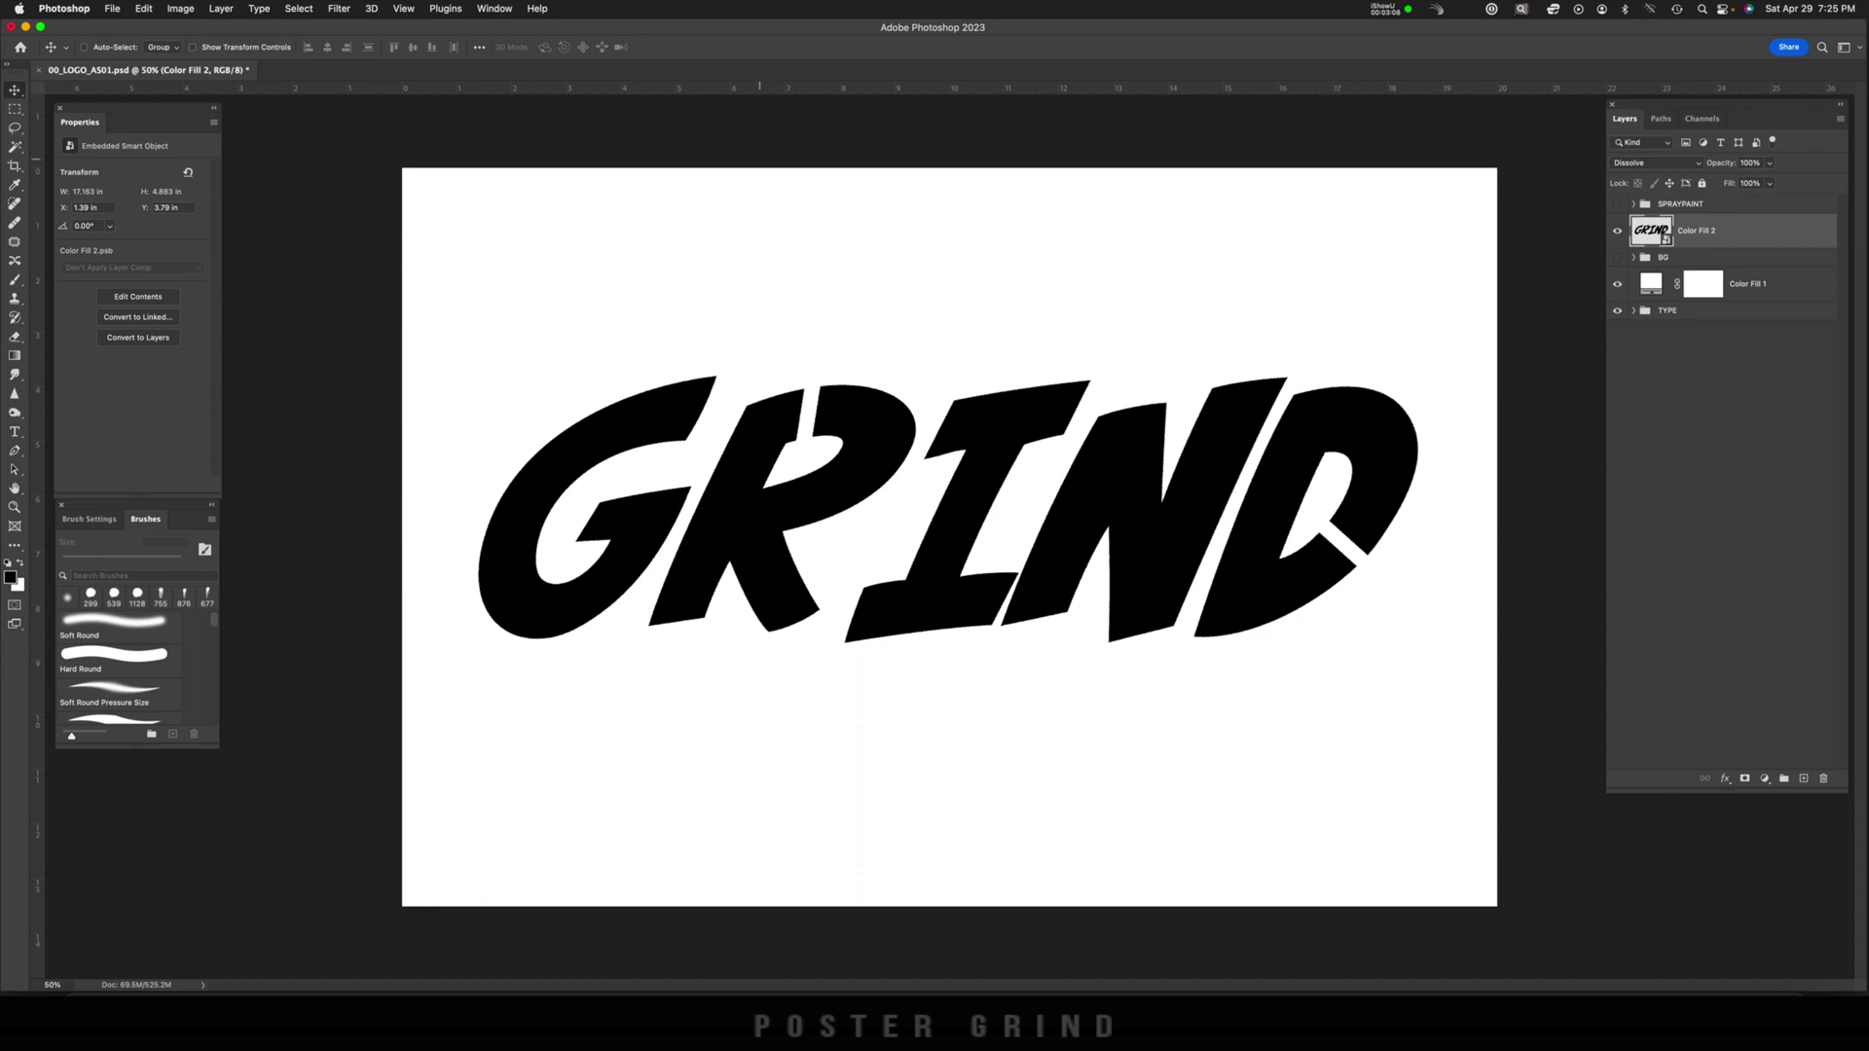
Apply Field Blur to the GRIND smart object and place its pin at the D's outer upper curve with 160 px blur.
{"action": "left_click", "coordinate": [339, 8]}
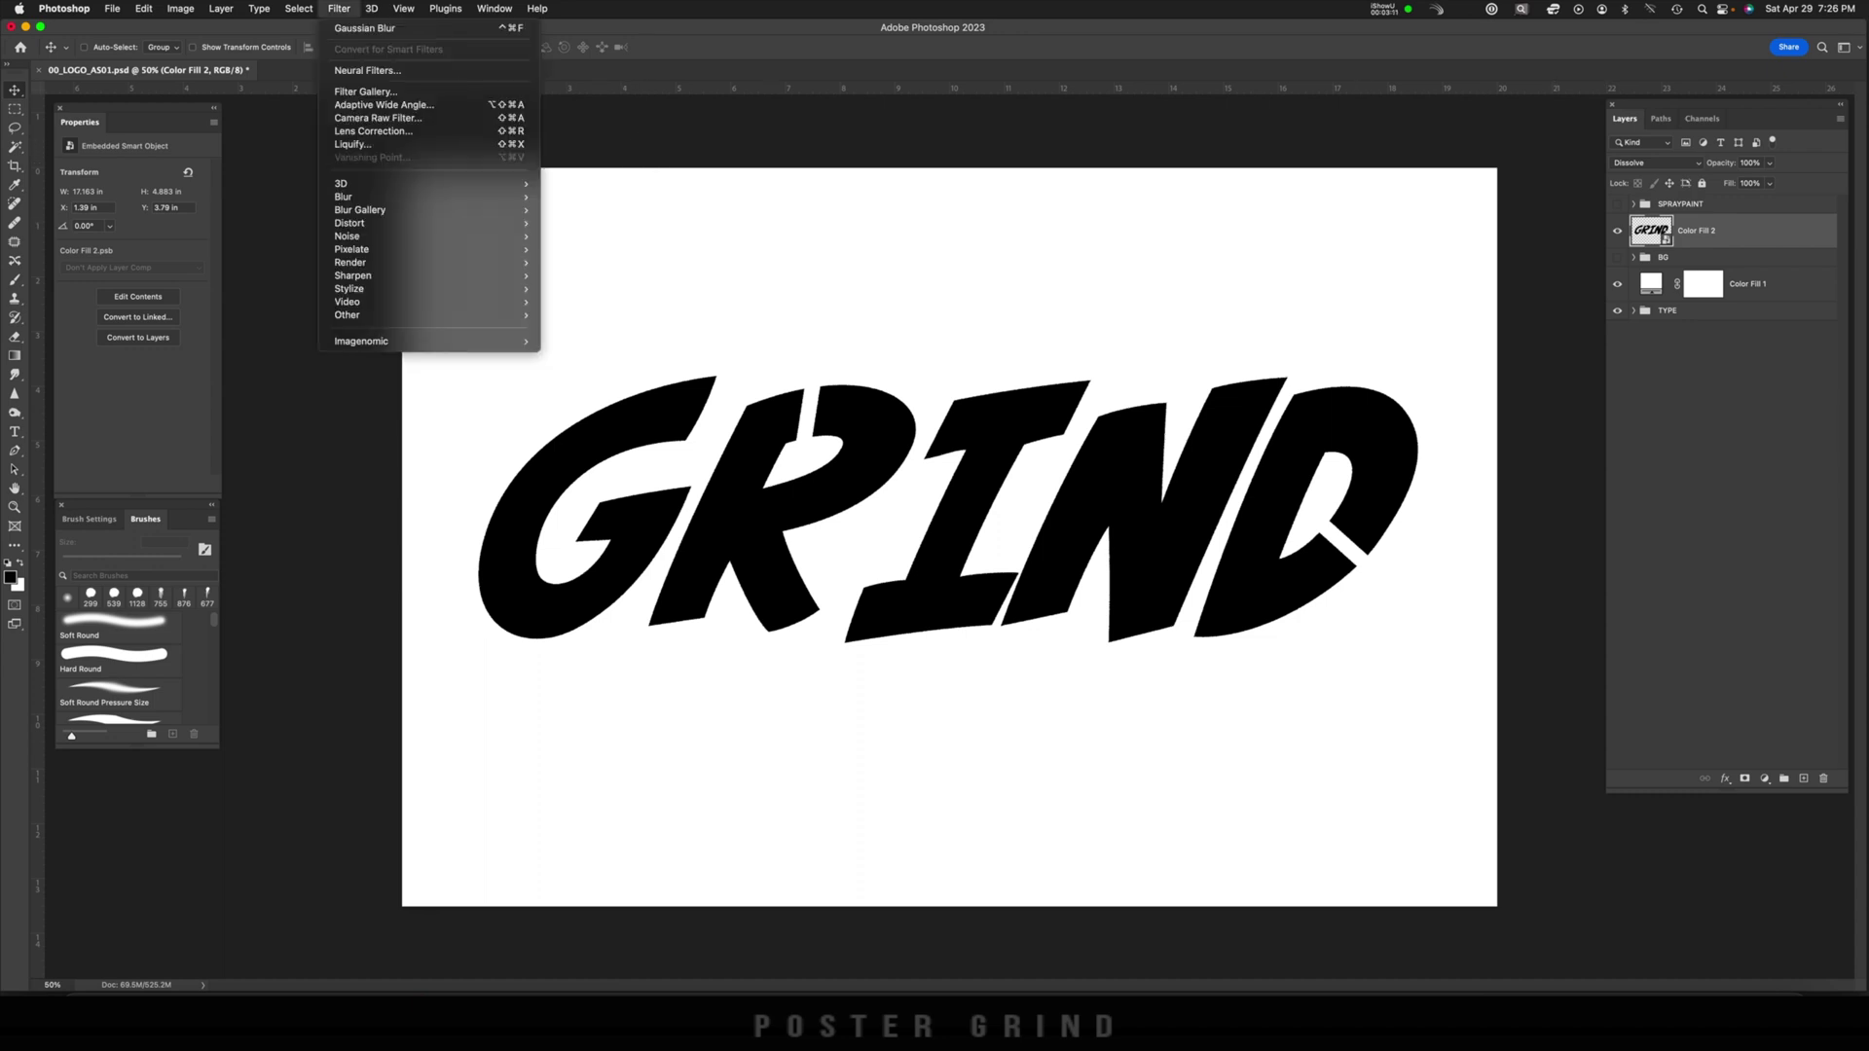
{"action": "mouse_move", "coordinate": [370, 210]}
{"action": "left_click", "coordinate": [577, 209]}
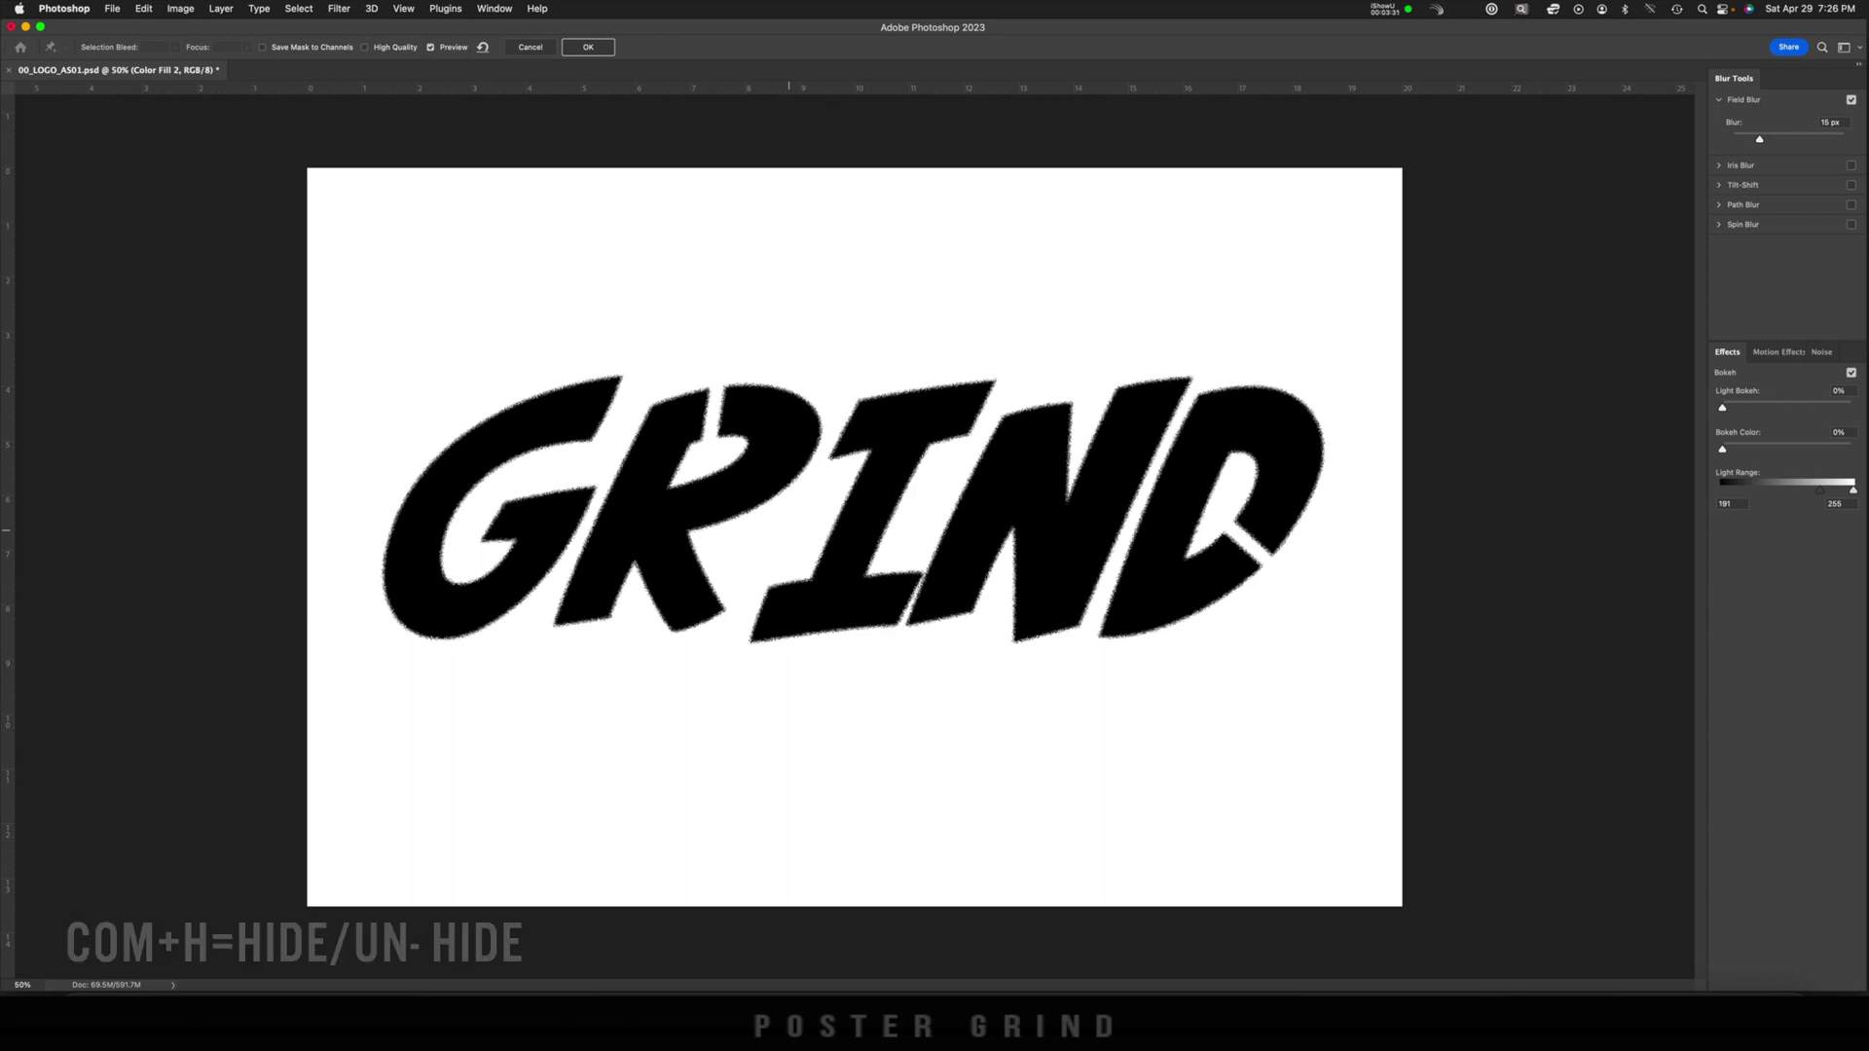
{"action": "key", "text": "super+h"}
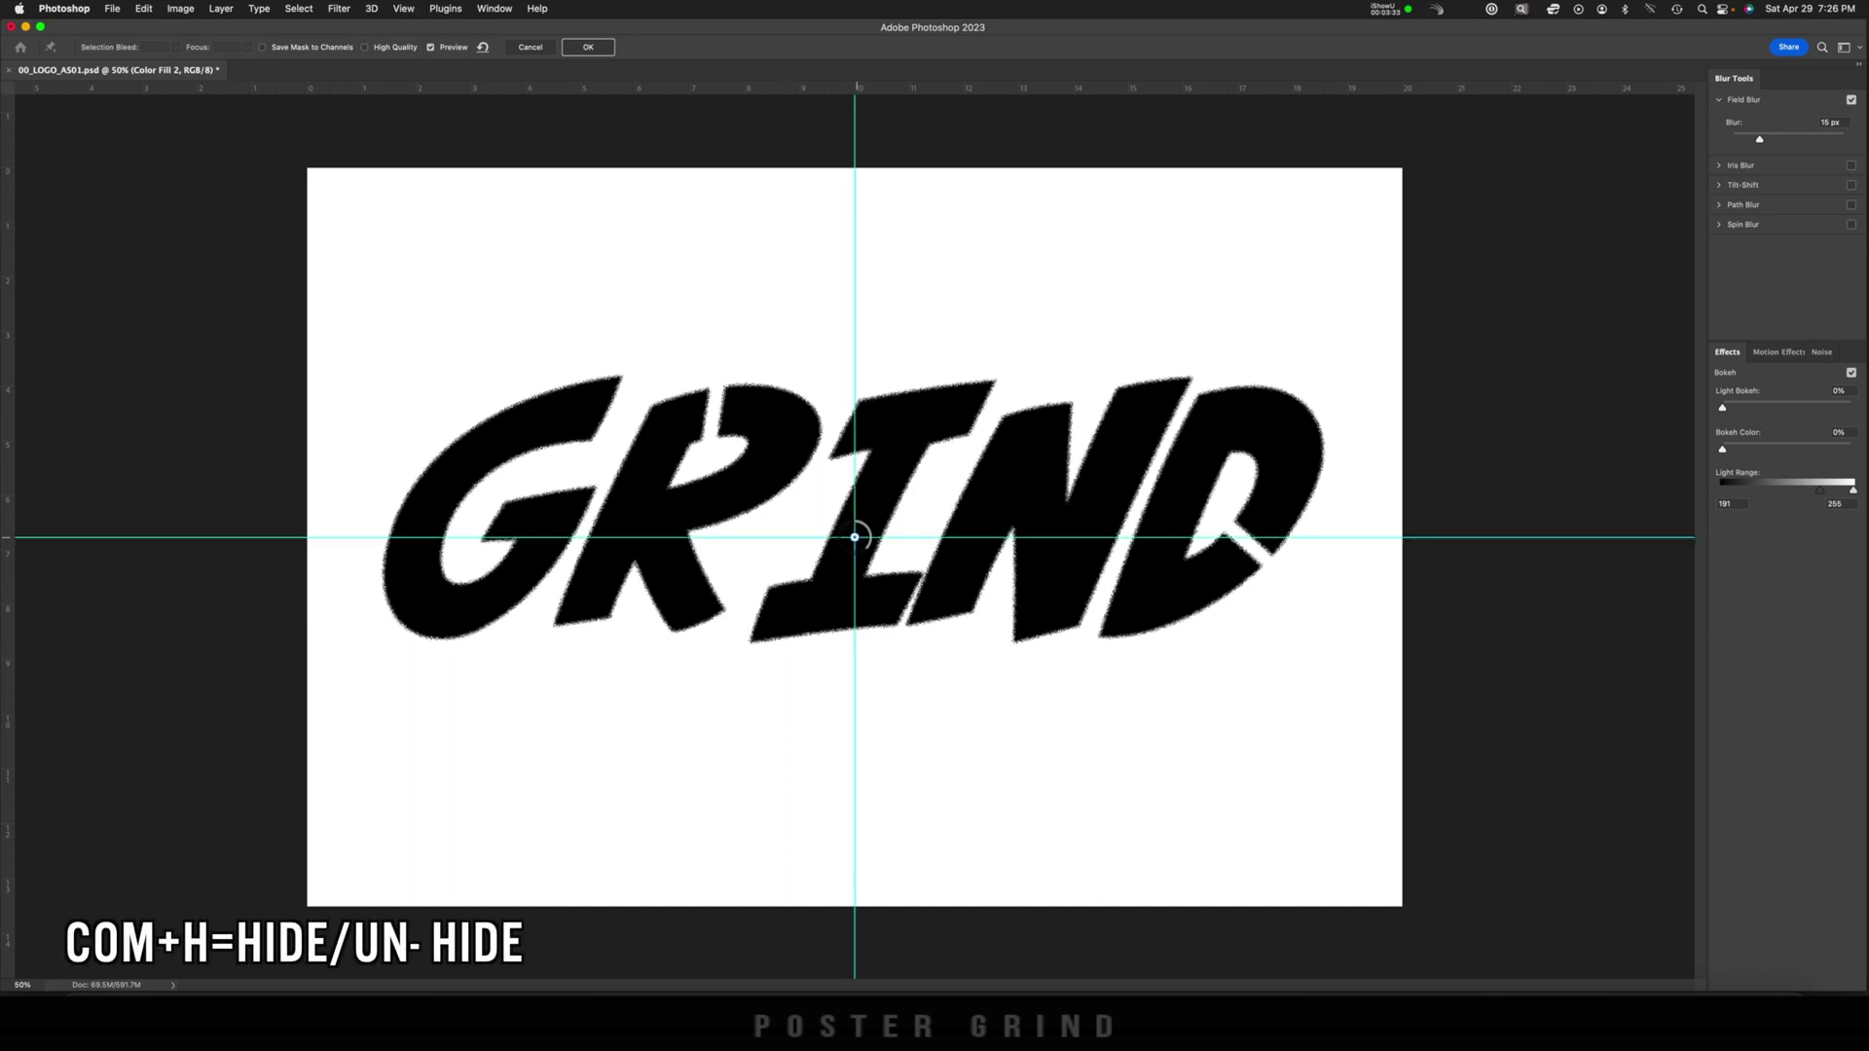
{"action": "left_click_drag", "start_coordinate": [855, 536], "coordinate": [1291, 365]}
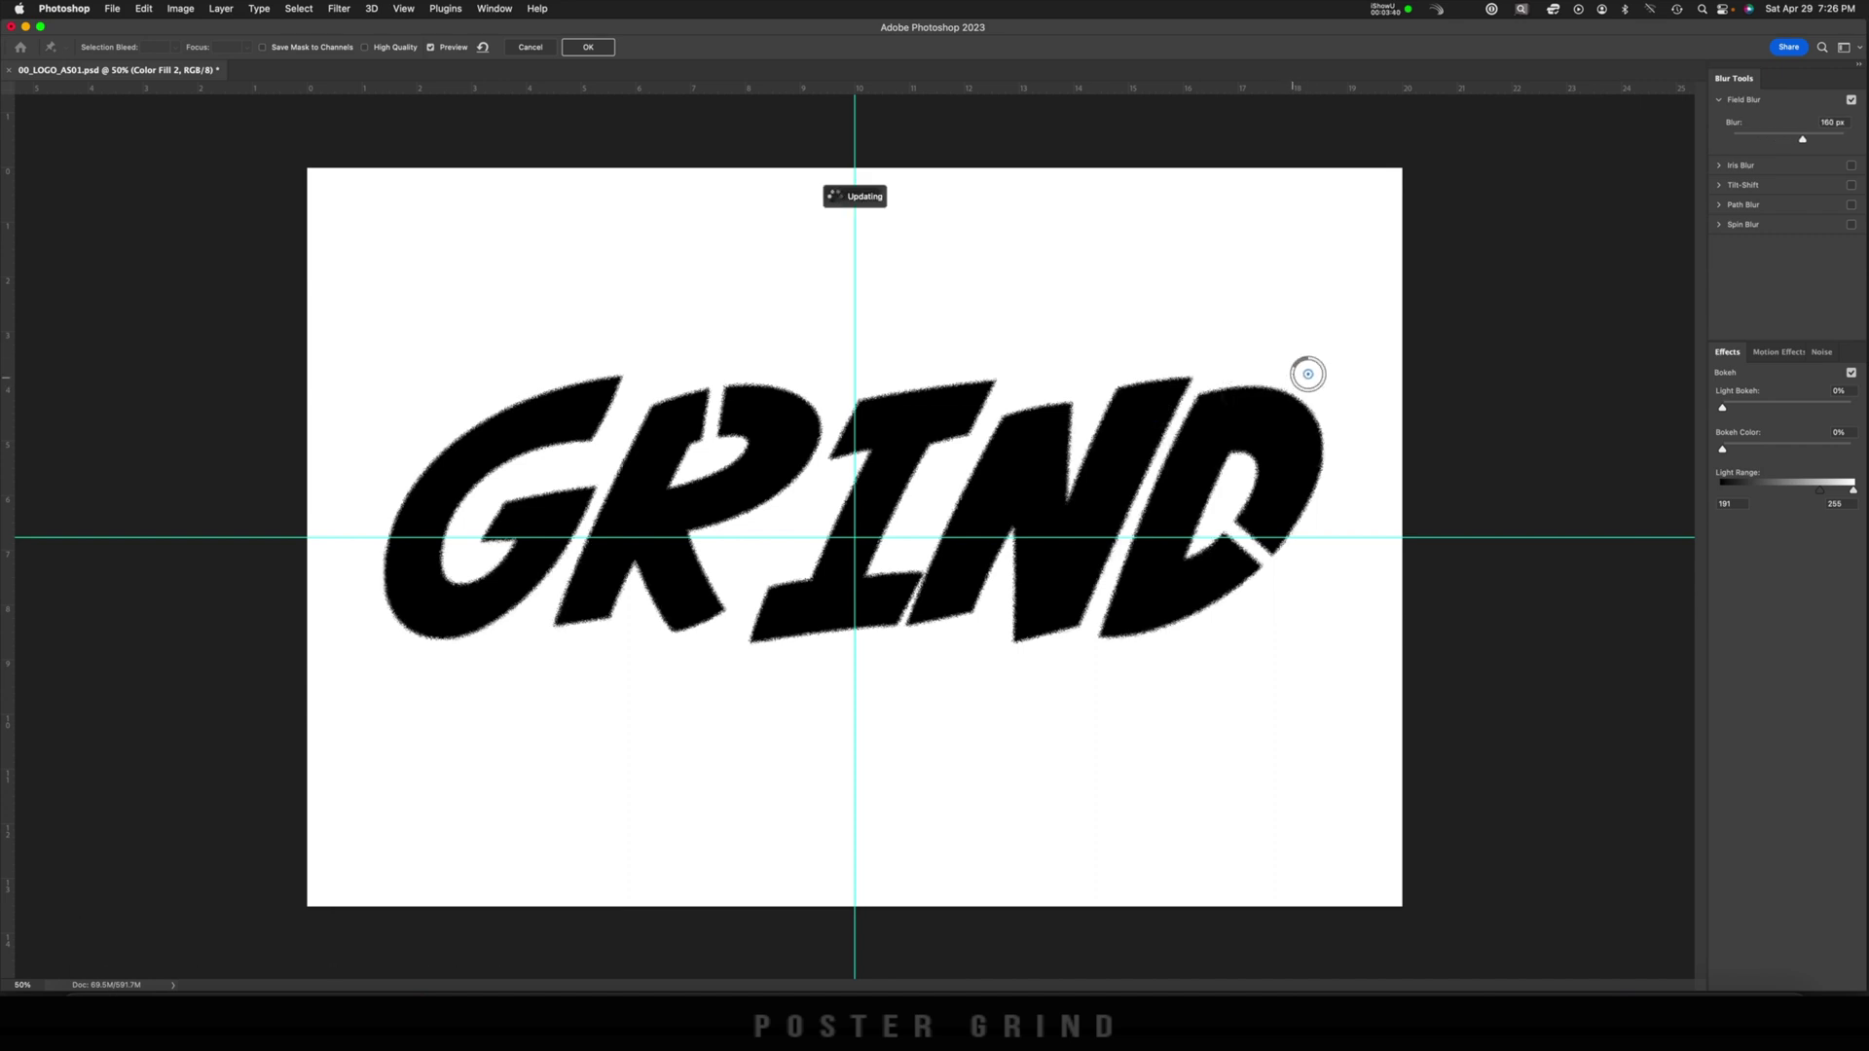
Add Field Blur pins to the N, with about 7 px blur at its upper corner and 35 px at its base.
{"action": "left_click", "coordinate": [915, 517]}
{"action": "left_click_drag", "start_coordinate": [915, 517], "coordinate": [1017, 427]}
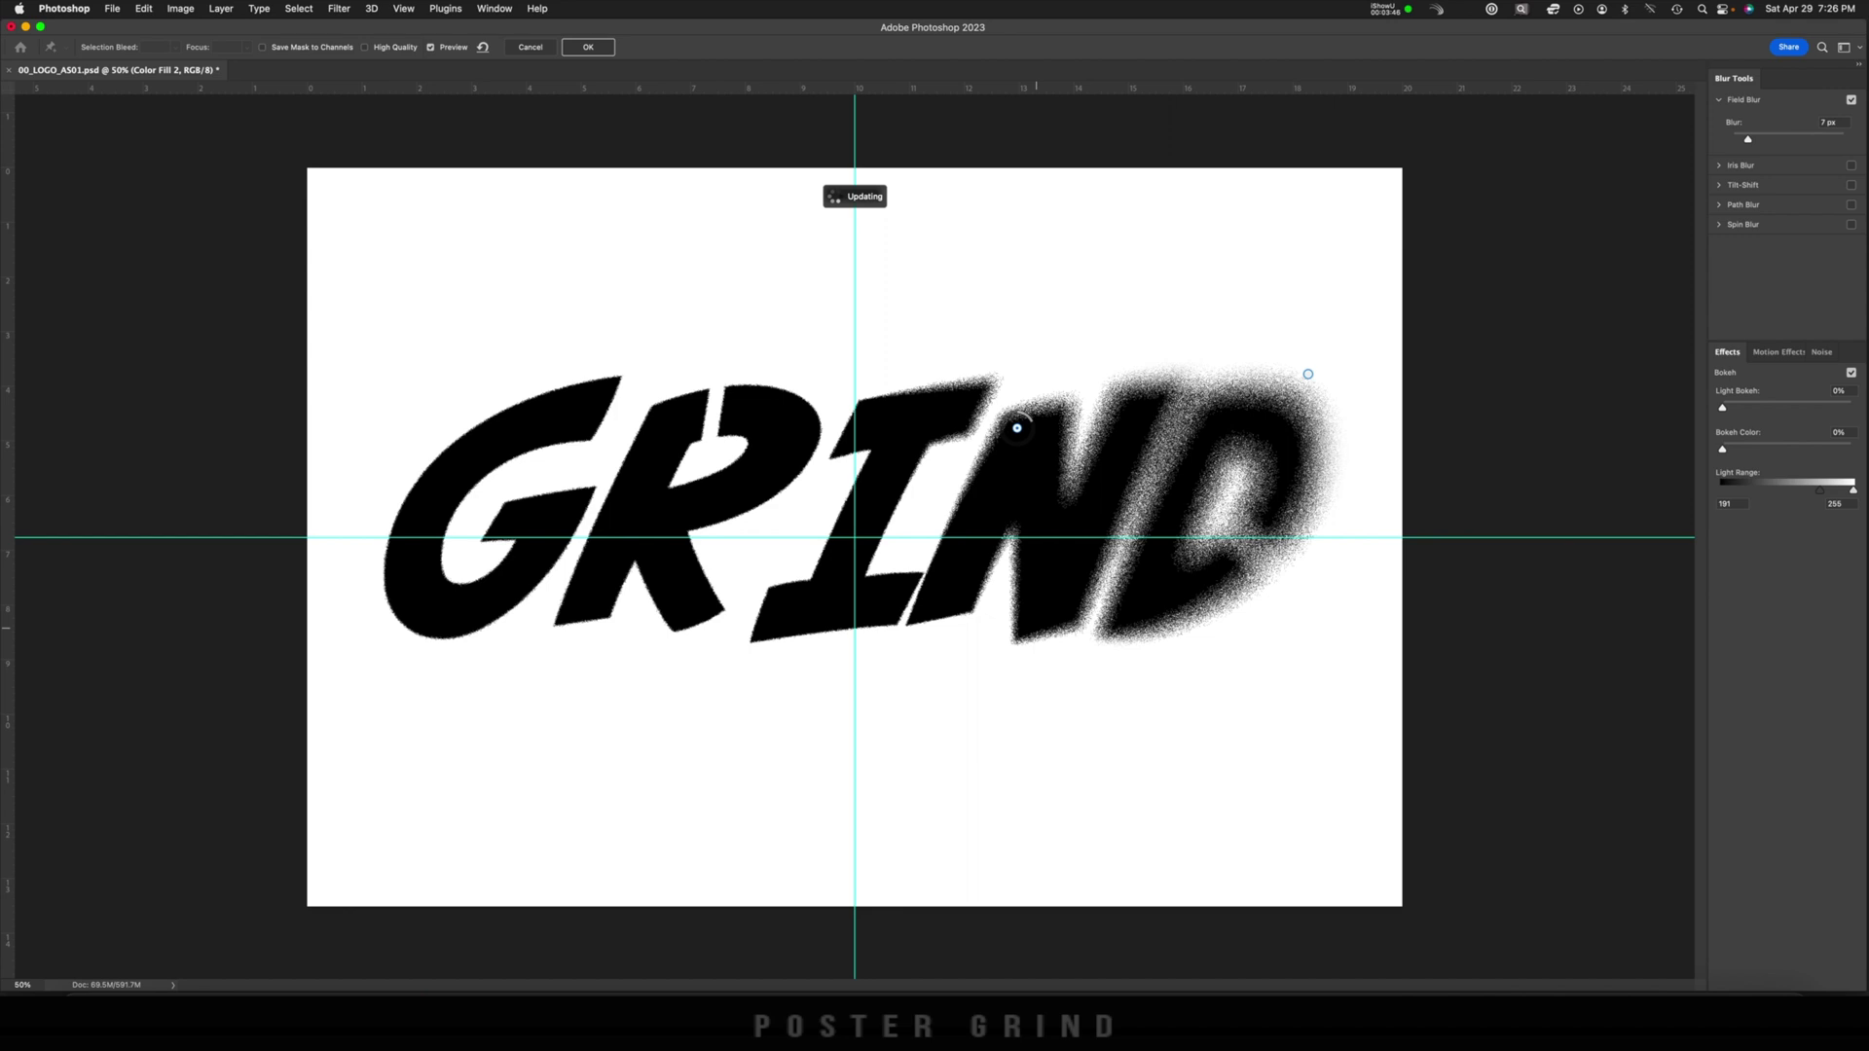
{"action": "left_click", "coordinate": [1021, 630]}
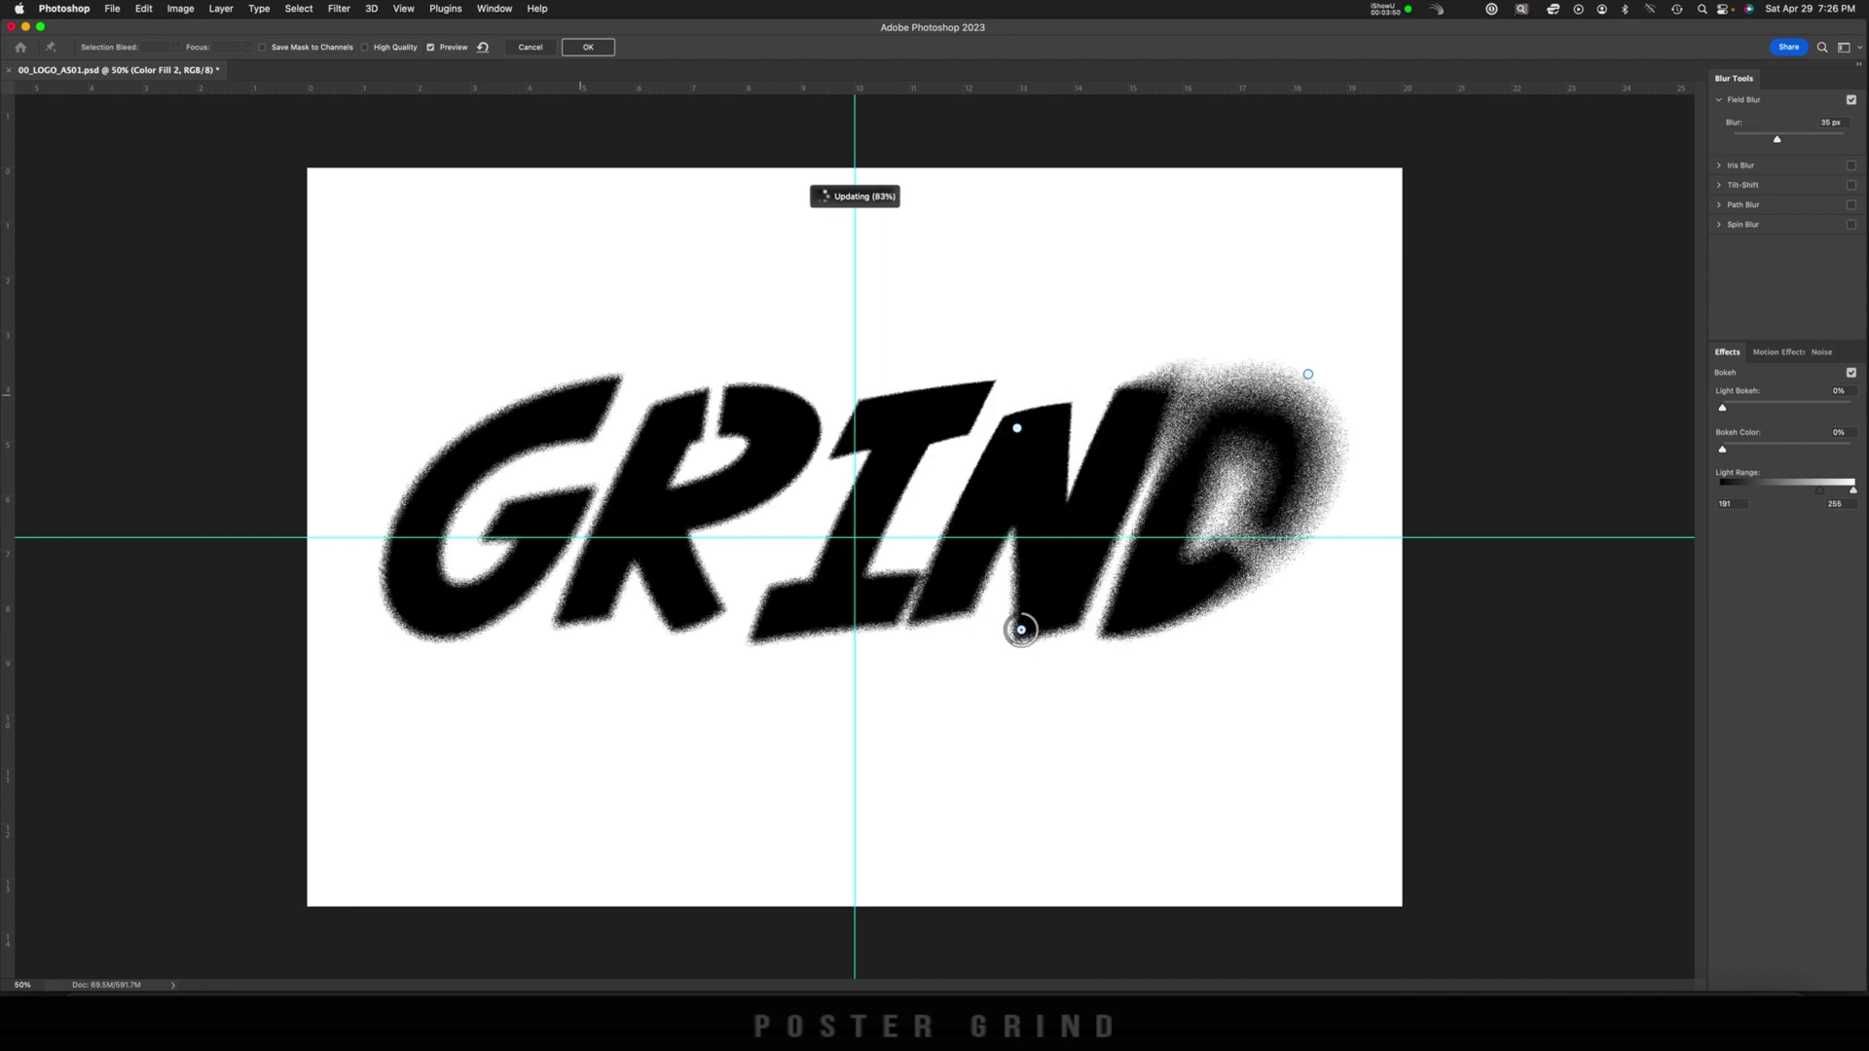
Add Field Blur pins to the G, softening the end of its upper arm and keeping its lower curve sharp.
{"action": "left_click", "coordinate": [580, 395]}
{"action": "left_click_drag", "start_coordinate": [592, 394], "coordinate": [592, 401]}
{"action": "left_click", "coordinate": [459, 597]}
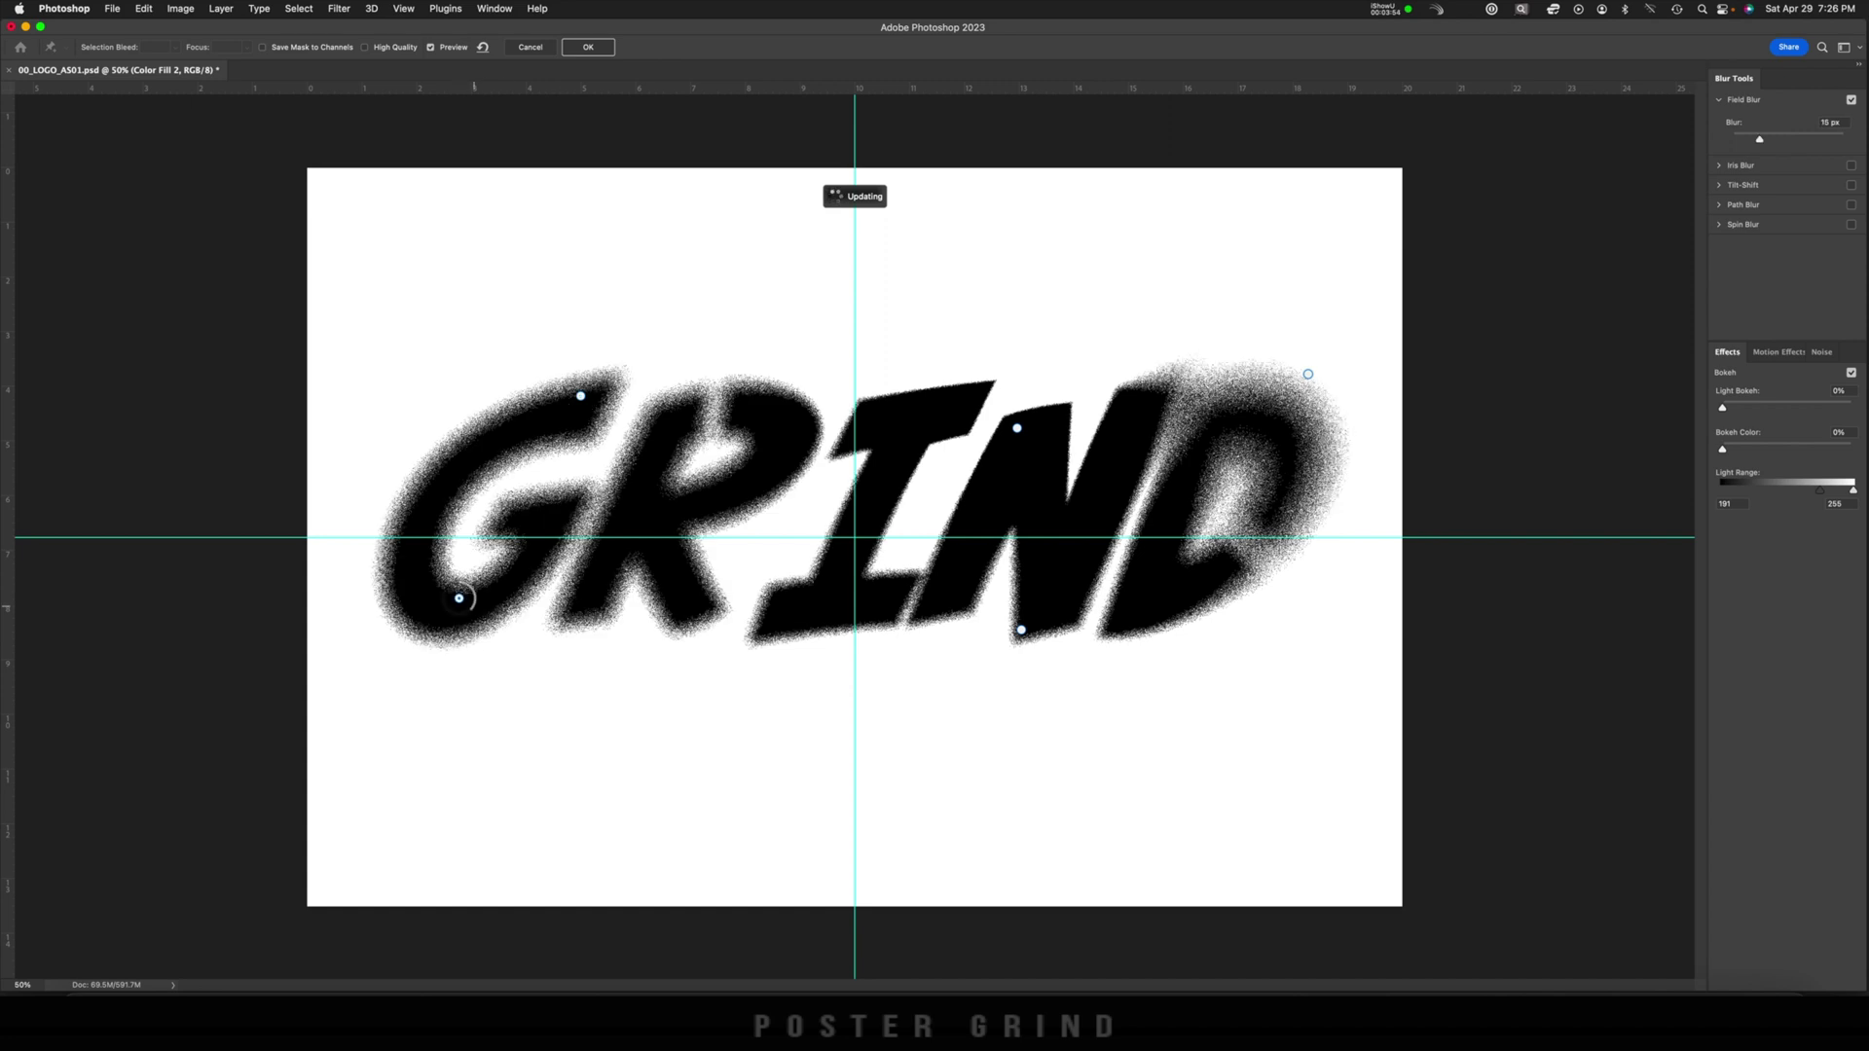
{"action": "left_click_drag", "start_coordinate": [473, 599], "coordinate": [468, 585]}
Add Field Blur pins to the R, with about 28 px blur on its stem and about 70 px at the foot of its leg.
{"action": "left_click", "coordinate": [668, 492]}
{"action": "left_click_drag", "start_coordinate": [680, 495], "coordinate": [663, 500]}
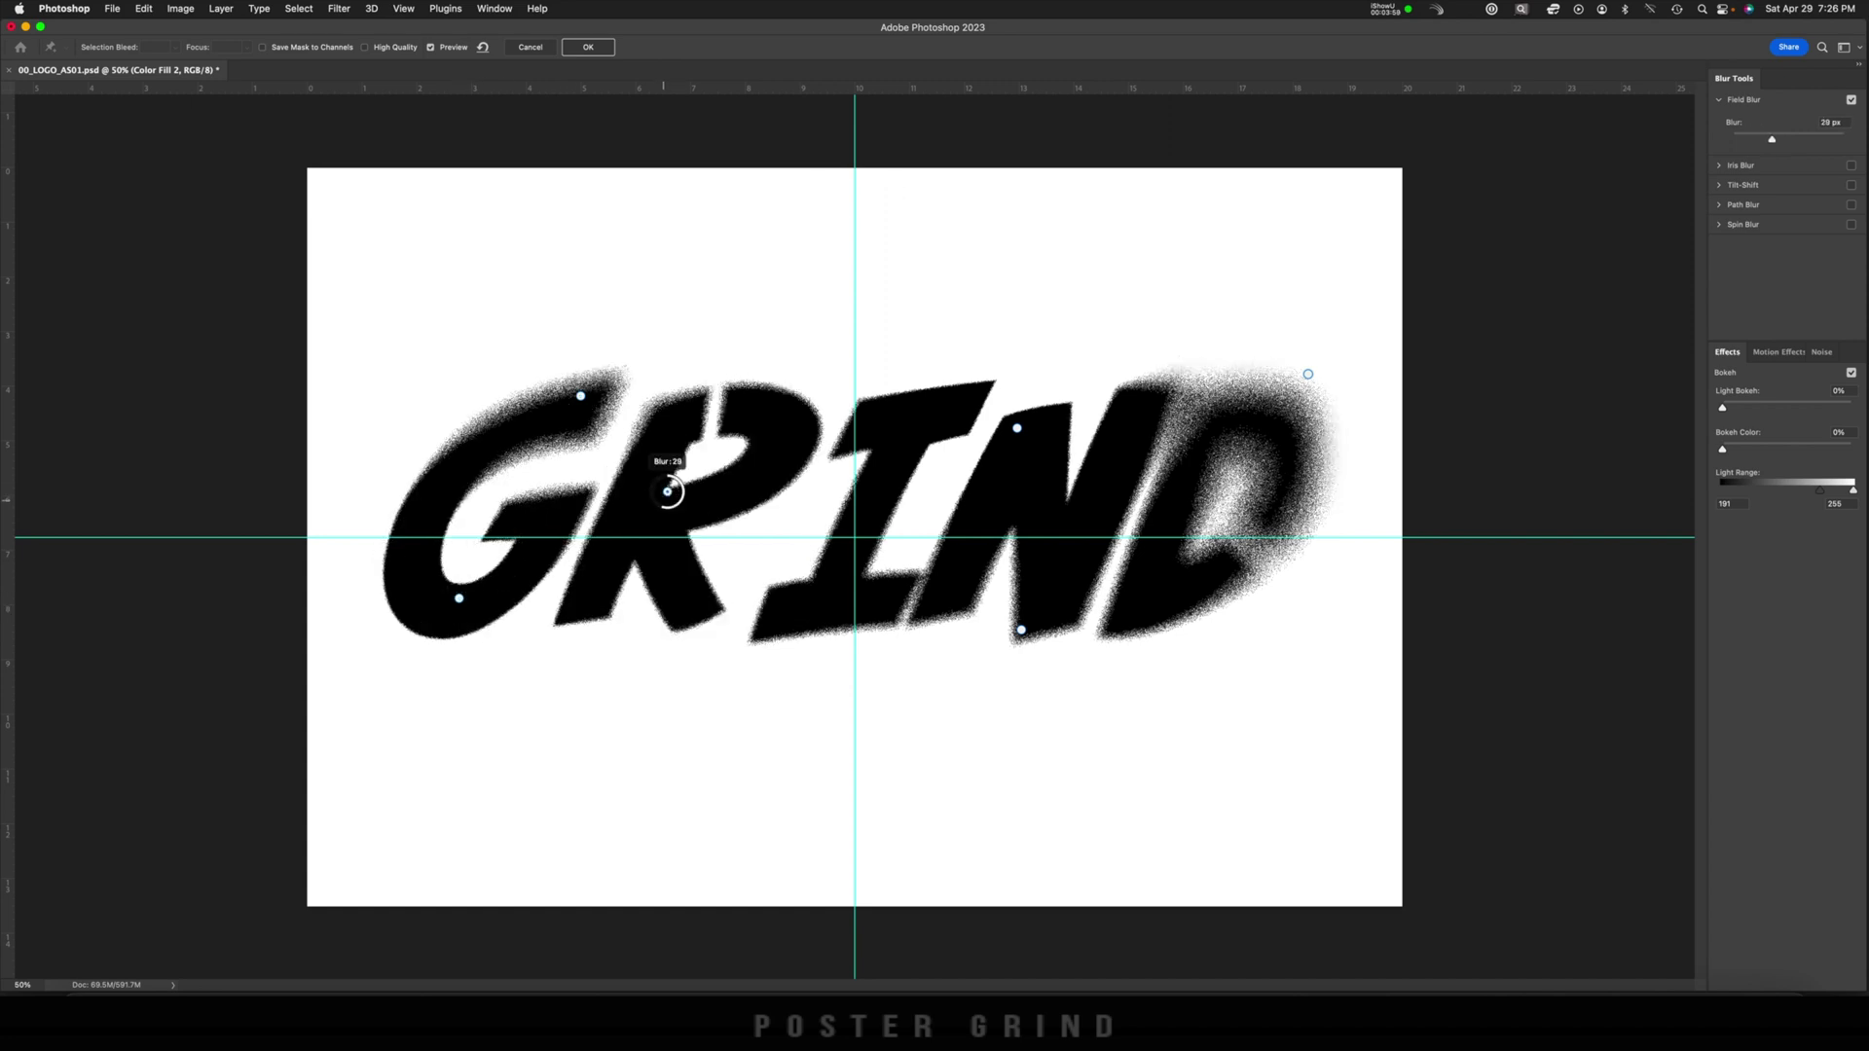
{"action": "left_click", "coordinate": [680, 612]}
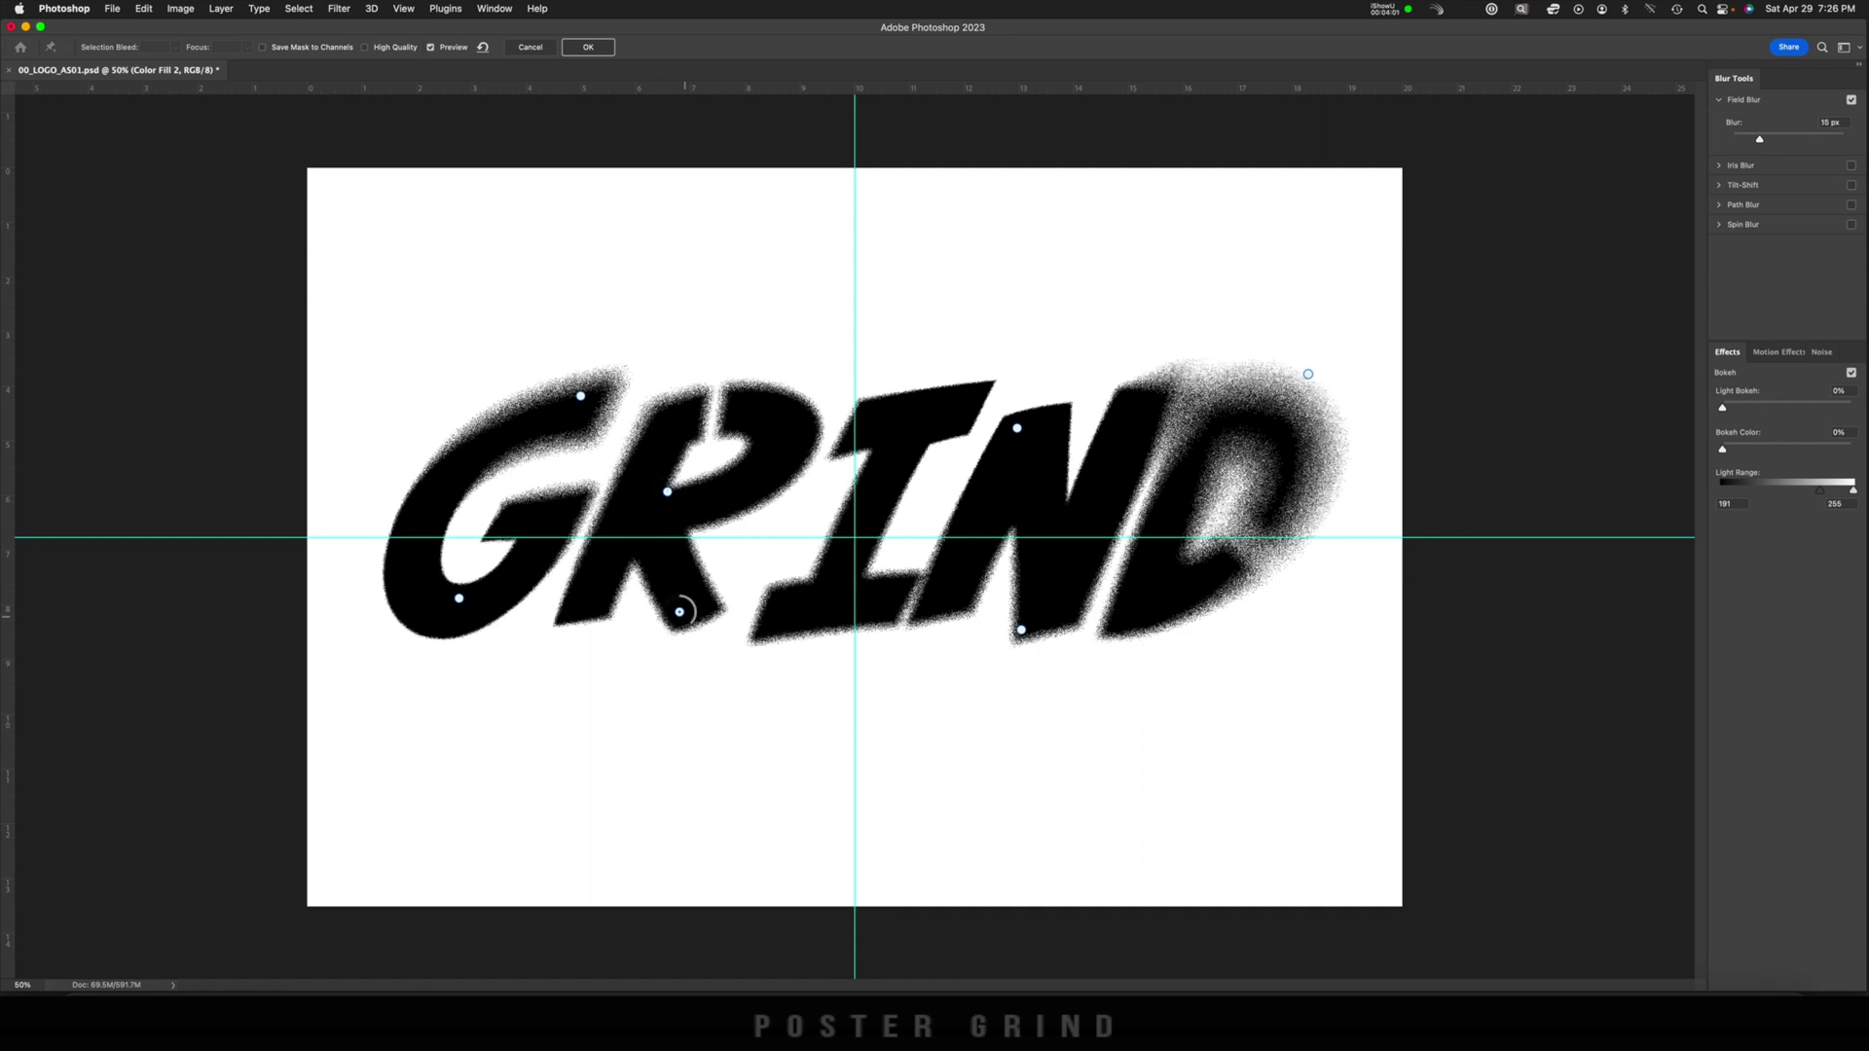
Pin the D's stencil gap sharp, add pins at the G's crossbar and the R's top gap, and apply the Field Blur.
{"action": "left_click", "coordinate": [1220, 453]}
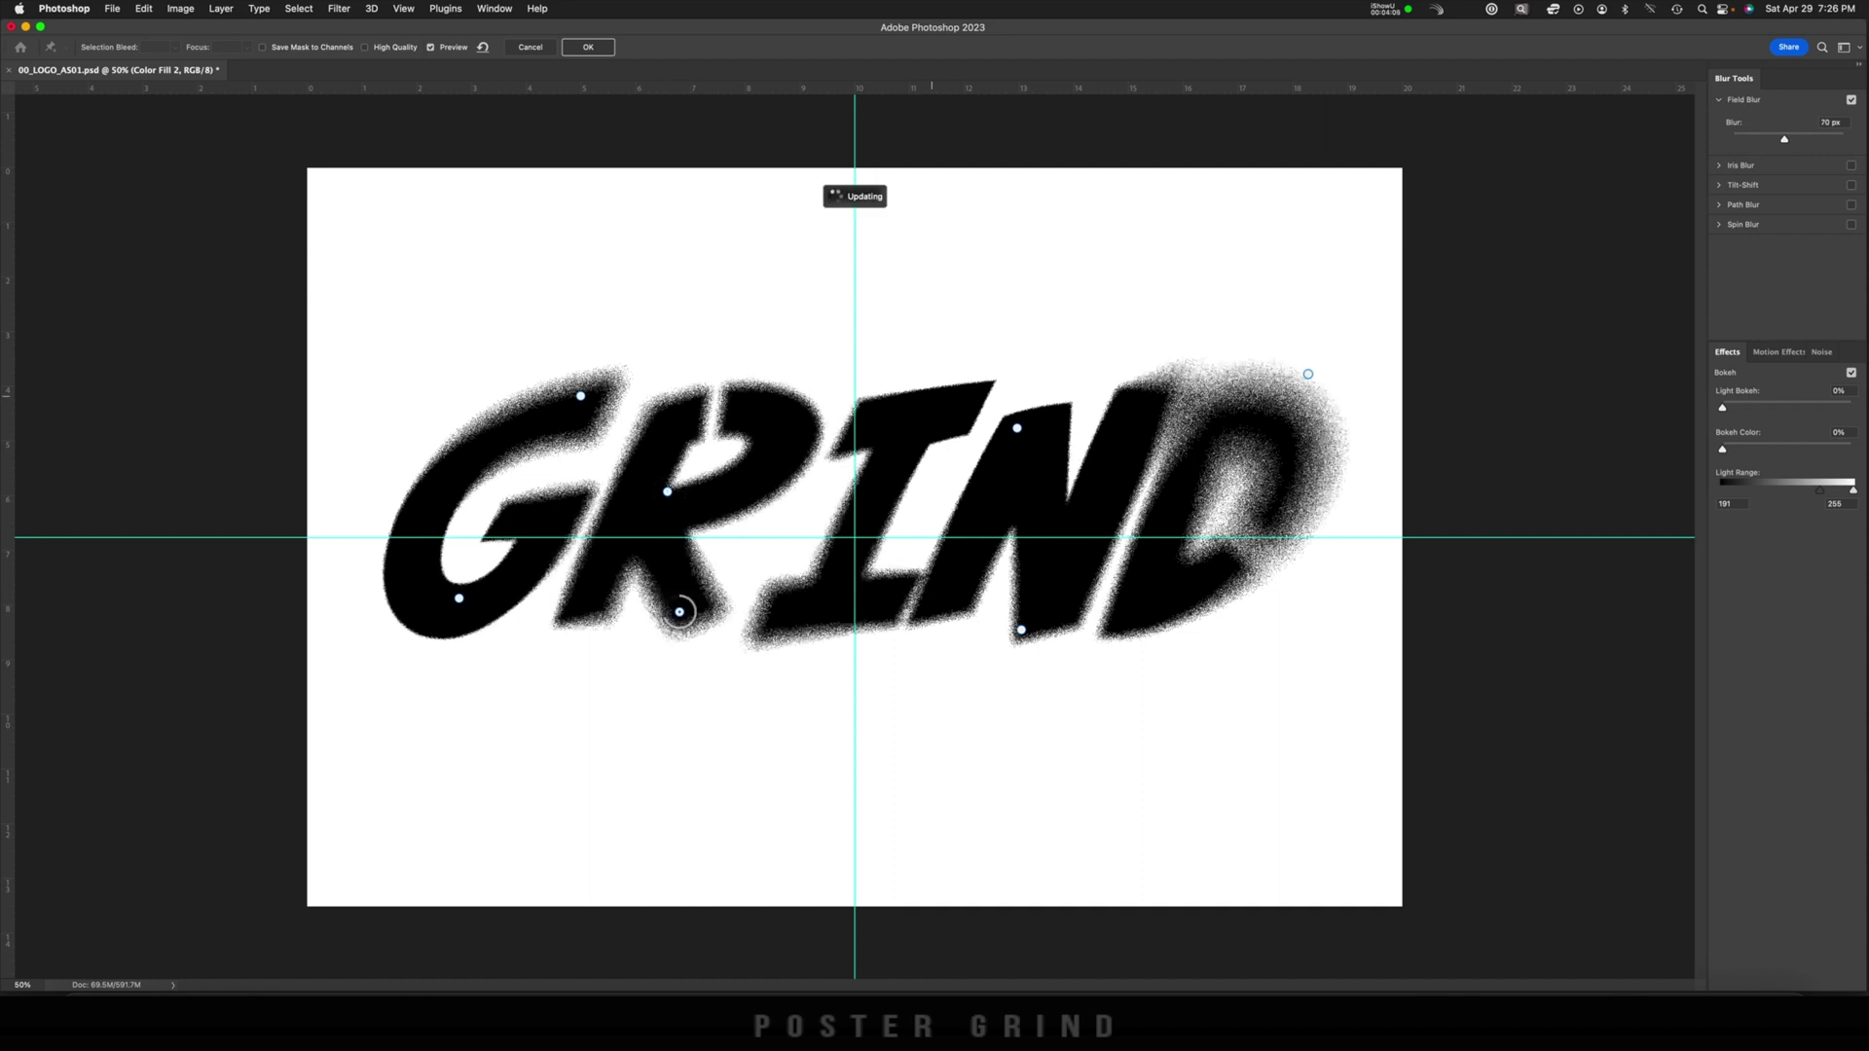
{"action": "left_click_drag", "start_coordinate": [1230, 472], "coordinate": [1235, 537]}
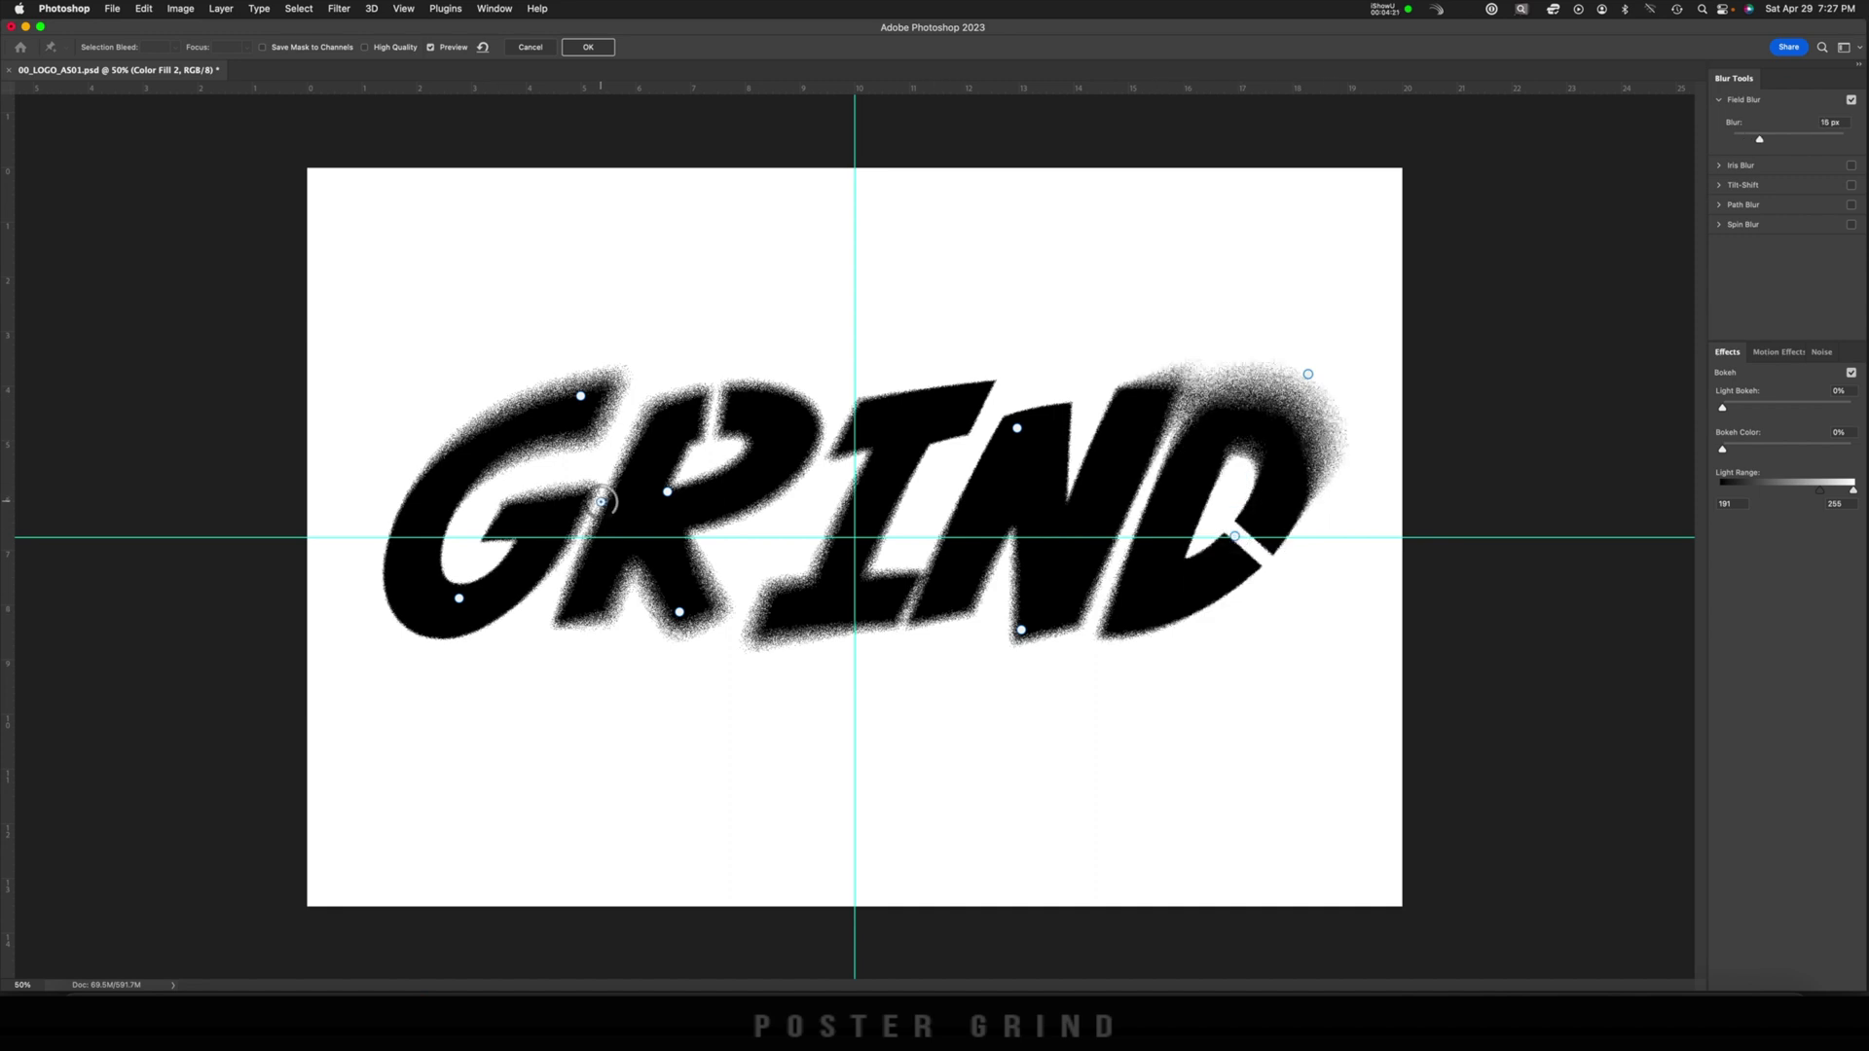
{"action": "left_click", "coordinate": [601, 501]}
{"action": "left_click", "coordinate": [711, 409]}
{"action": "left_click_drag", "start_coordinate": [711, 409], "coordinate": [737, 416]}
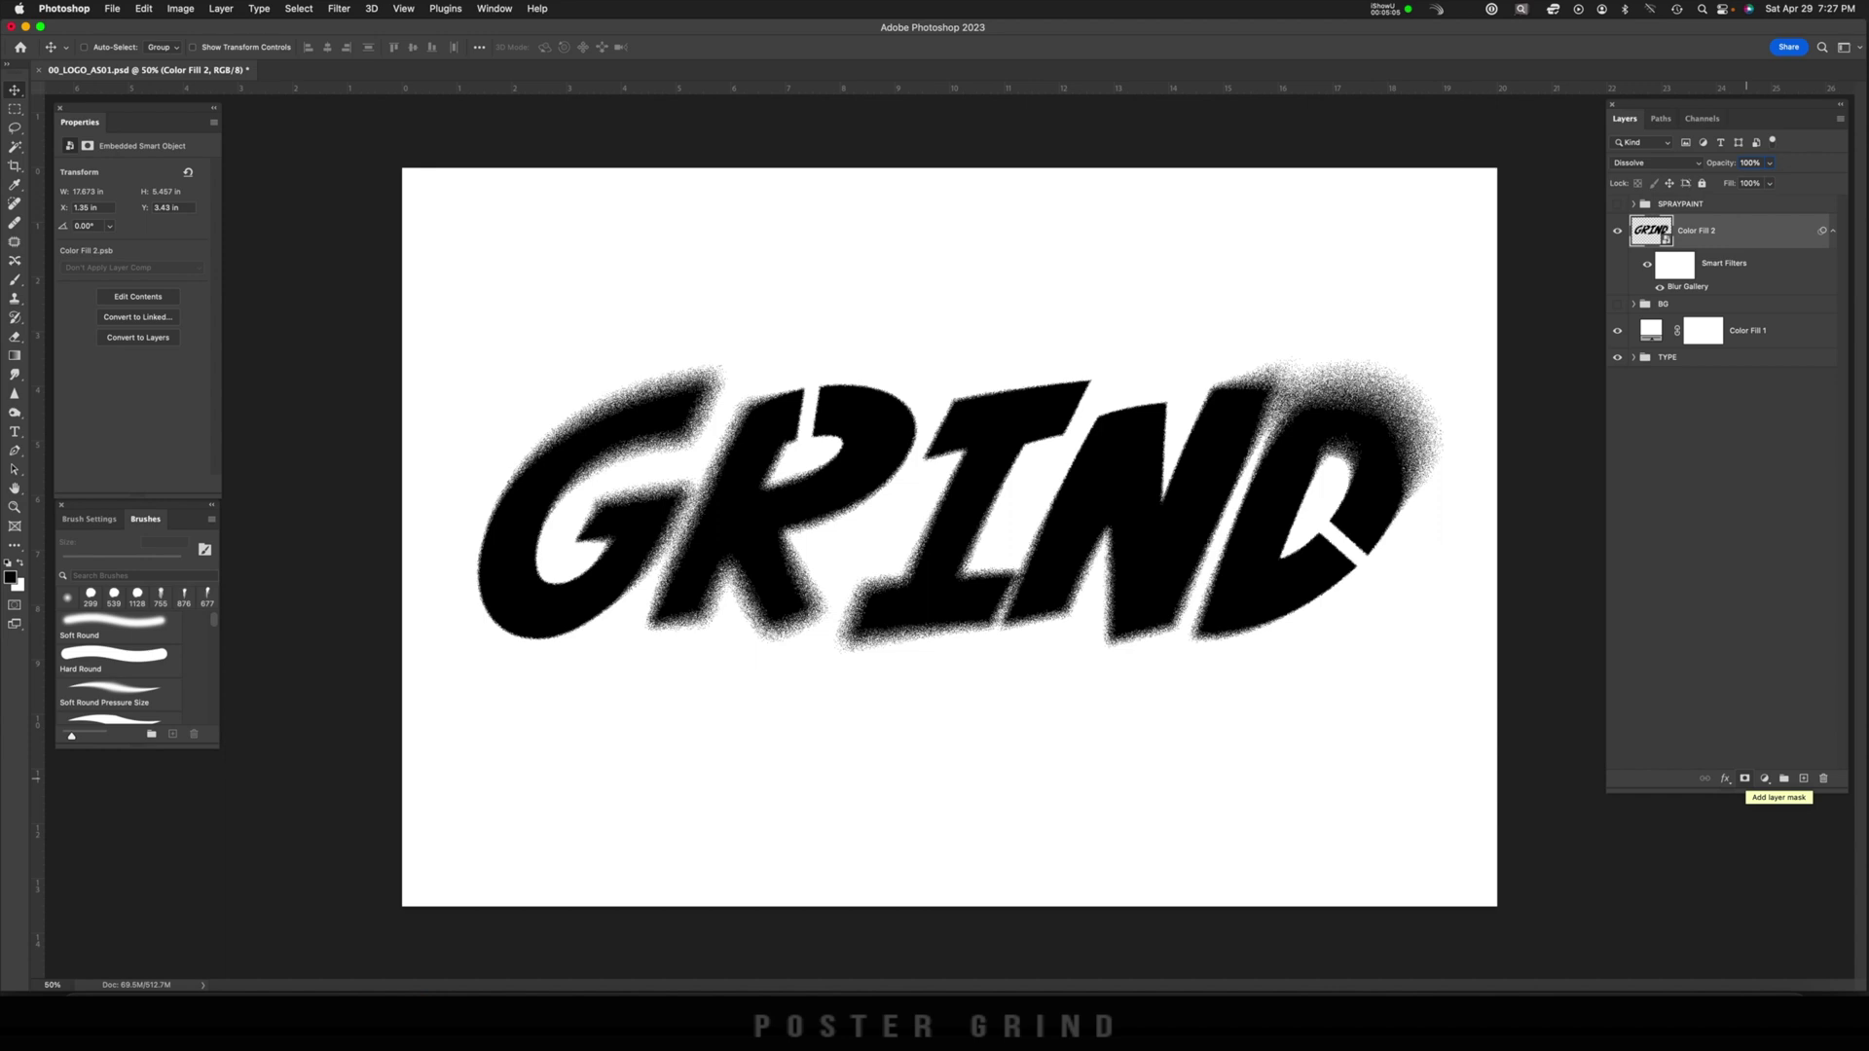
Add a layer mask to Color Fill 2 and brush across the letters with a large Soft Round brush to fade them unevenly.
{"action": "left_click", "coordinate": [1744, 779]}
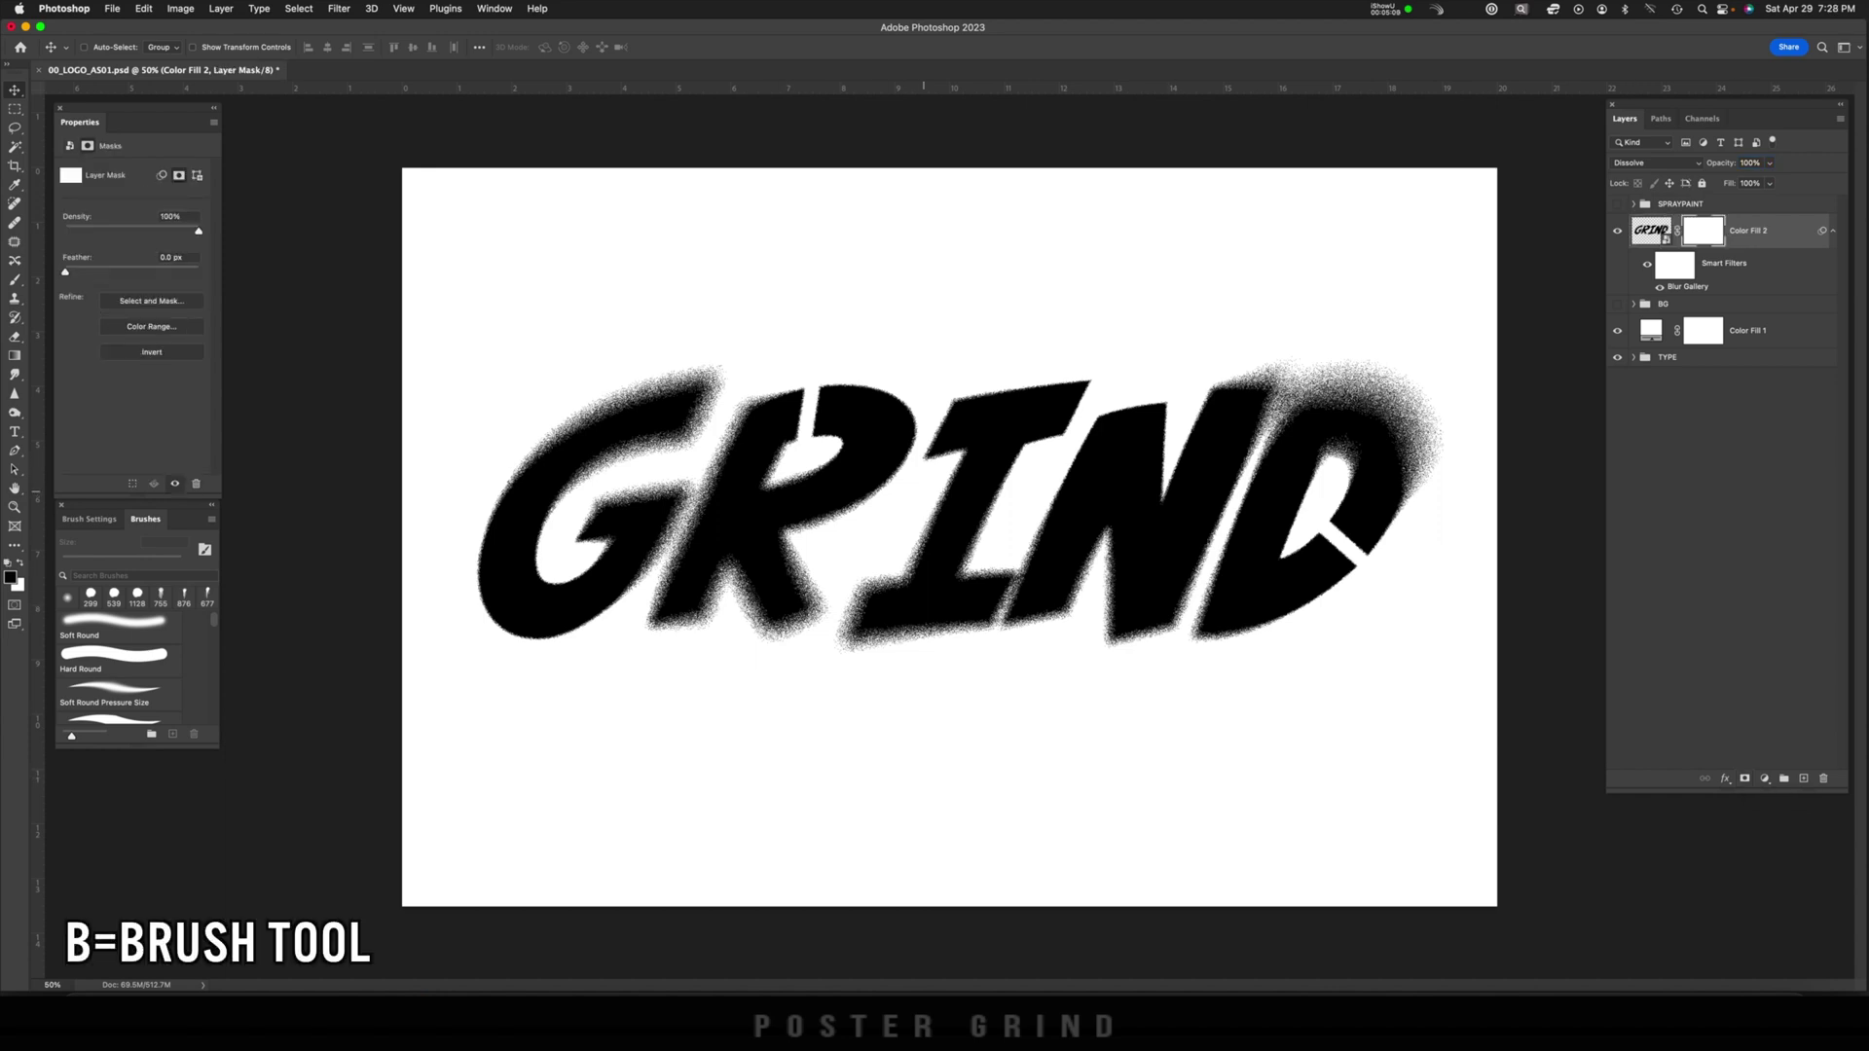
{"action": "key", "text": "b"}
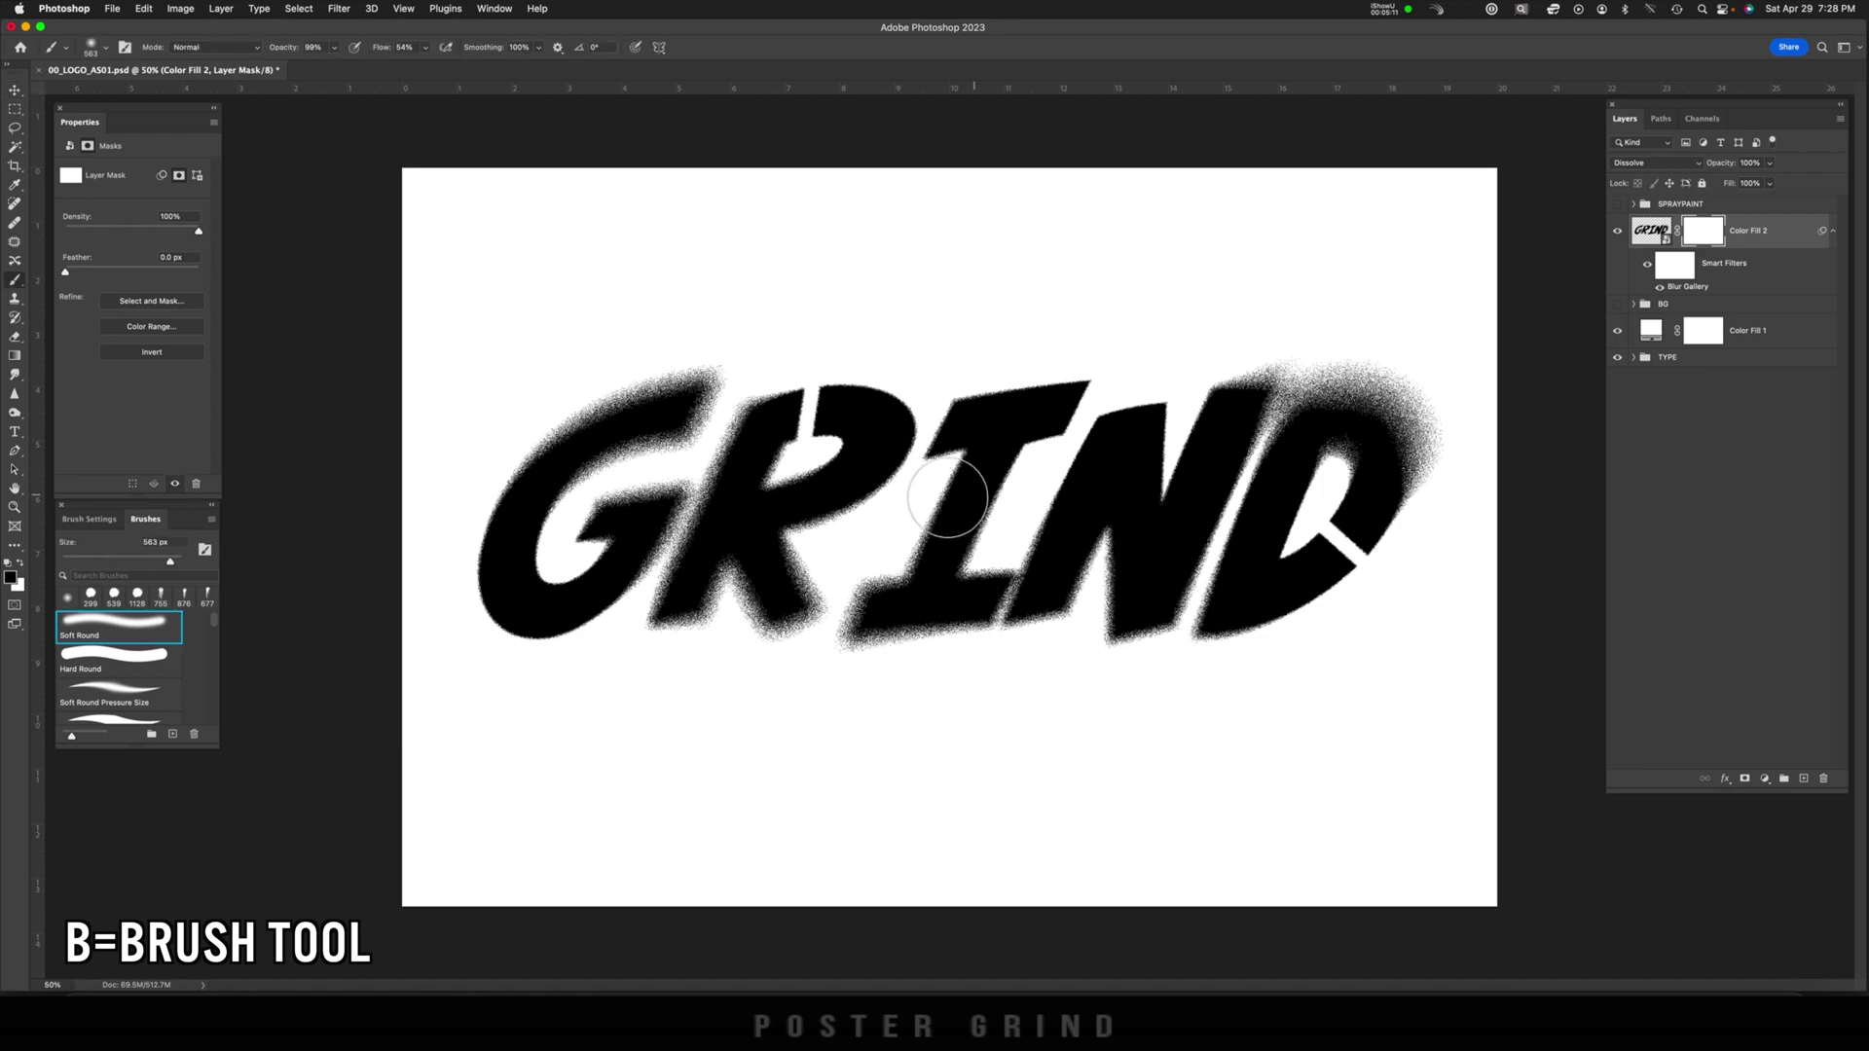
{"action": "mouse_move", "coordinate": [555, 523]}
{"action": "left_mouse_down"}
{"action": "mouse_move", "coordinate": [530, 609]}
{"action": "mouse_move", "coordinate": [599, 568]}
{"action": "mouse_move", "coordinate": [758, 529]}
{"action": "mouse_move", "coordinate": [759, 401]}
{"action": "mouse_move", "coordinate": [849, 435]}
{"action": "mouse_move", "coordinate": [871, 497]}
{"action": "mouse_move", "coordinate": [828, 491]}
{"action": "mouse_move", "coordinate": [713, 581]}
{"action": "mouse_move", "coordinate": [995, 530]}
{"action": "mouse_move", "coordinate": [973, 475]}
{"action": "mouse_move", "coordinate": [1072, 410]}
{"action": "mouse_move", "coordinate": [1260, 481]}
{"action": "mouse_move", "coordinate": [1098, 615]}
{"action": "mouse_move", "coordinate": [1273, 596]}
{"action": "mouse_move", "coordinate": [1327, 424]}
{"action": "mouse_move", "coordinate": [558, 594]}
{"action": "left_mouse_up"}
{"action": "key", "text": "x"}
{"action": "left_click_drag", "start_coordinate": [631, 530], "coordinate": [672, 531]}
{"action": "mouse_move", "coordinate": [613, 433]}
{"action": "left_mouse_down"}
{"action": "mouse_move", "coordinate": [584, 550]}
{"action": "mouse_move", "coordinate": [772, 534]}
{"action": "mouse_move", "coordinate": [842, 462]}
{"action": "left_mouse_up"}
{"action": "mouse_move", "coordinate": [723, 563]}
{"action": "left_mouse_down"}
{"action": "mouse_move", "coordinate": [1090, 467]}
{"action": "mouse_move", "coordinate": [1334, 443]}
{"action": "mouse_move", "coordinate": [1368, 487]}
{"action": "left_mouse_up"}
{"action": "left_click_drag", "start_coordinate": [1368, 487], "coordinate": [1374, 487]}
{"action": "left_click_drag", "start_coordinate": [1139, 472], "coordinate": [1347, 492]}
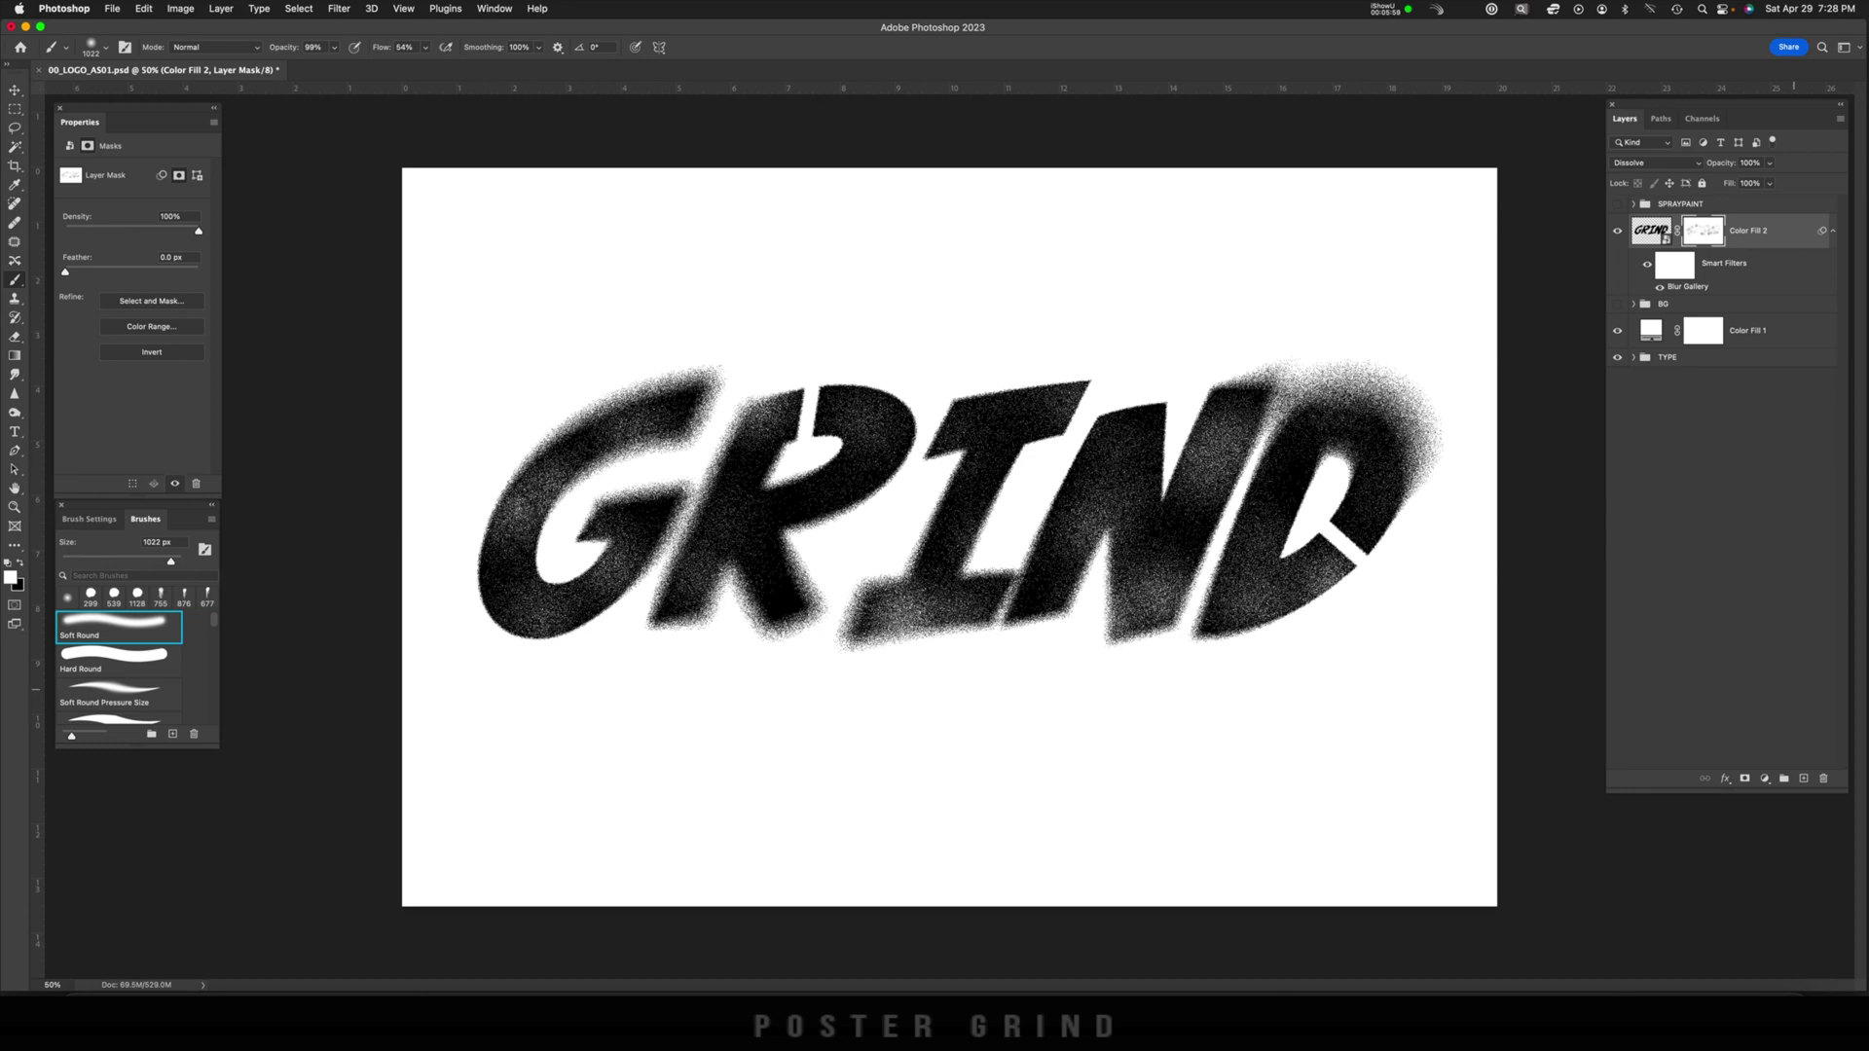
Create a new layer above Color Fill 2 and select the speckled black lettering using Color Range with fuzziness 150.
{"action": "left_click", "coordinate": [1803, 778]}
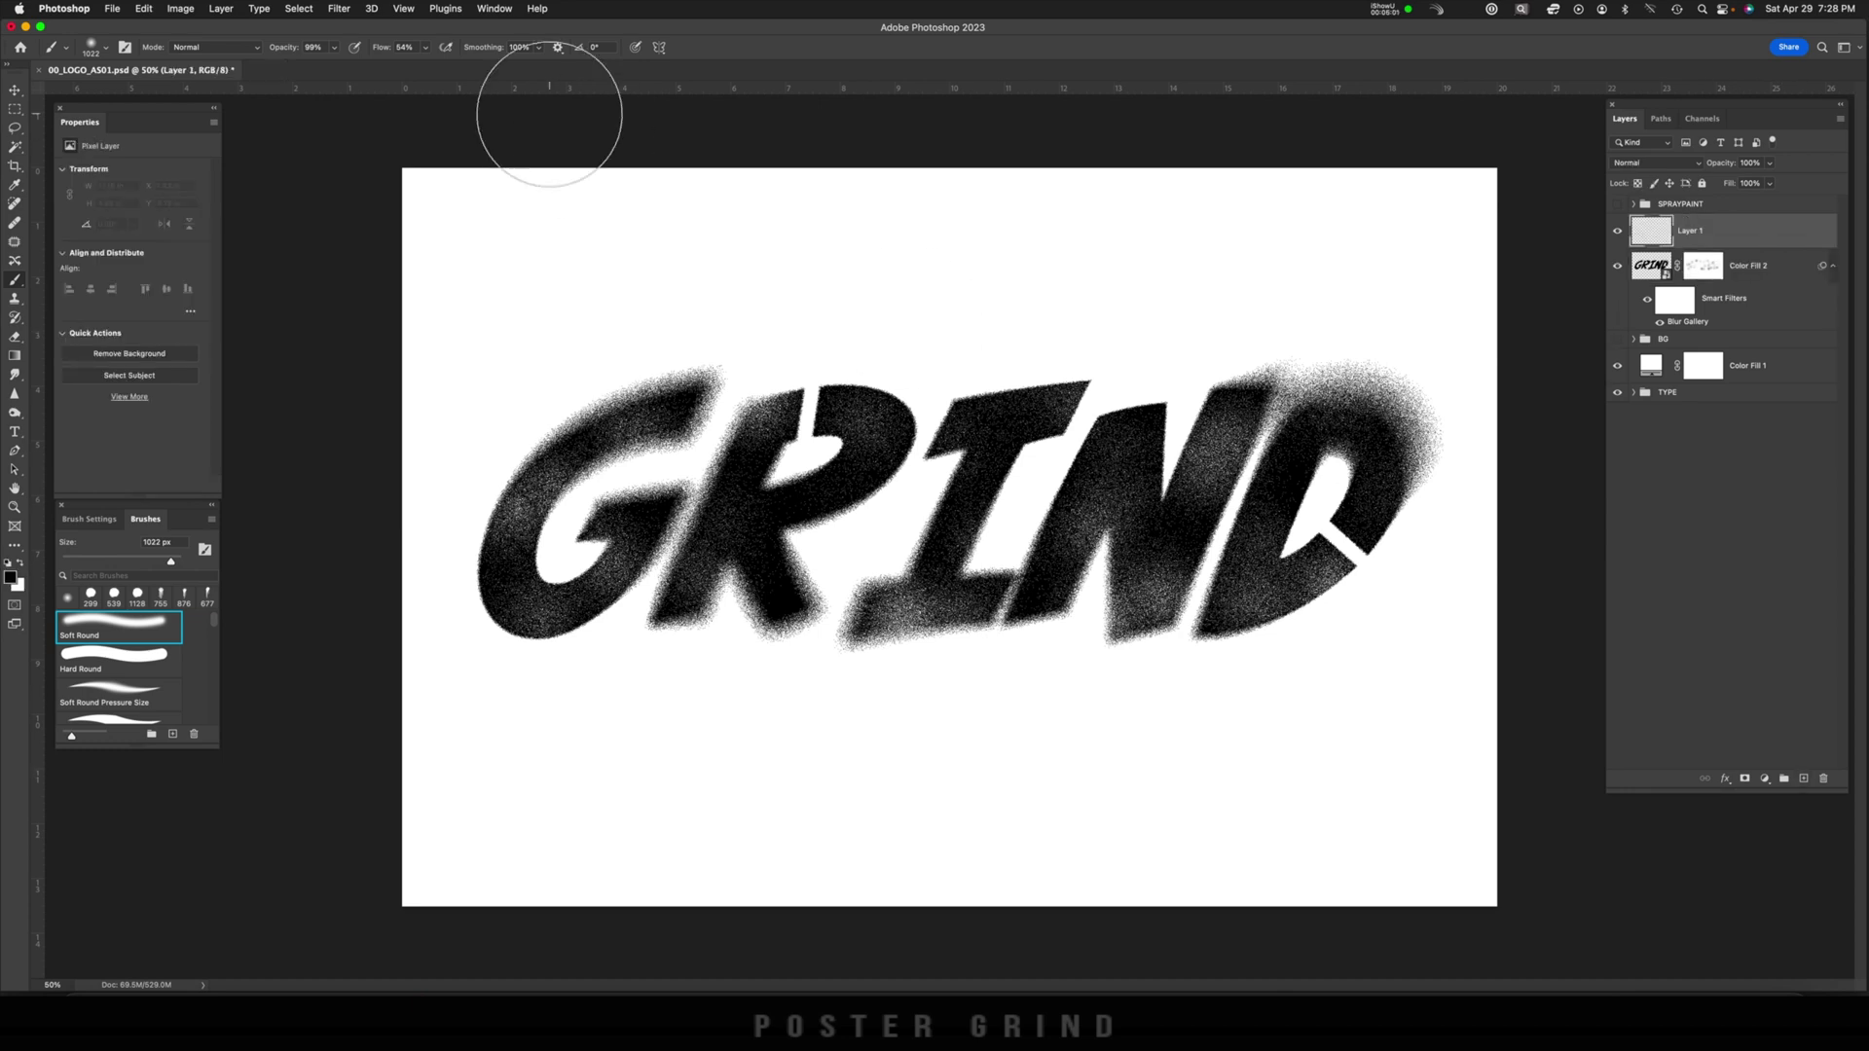
{"action": "left_click", "coordinate": [298, 9]}
{"action": "left_click", "coordinate": [322, 149]}
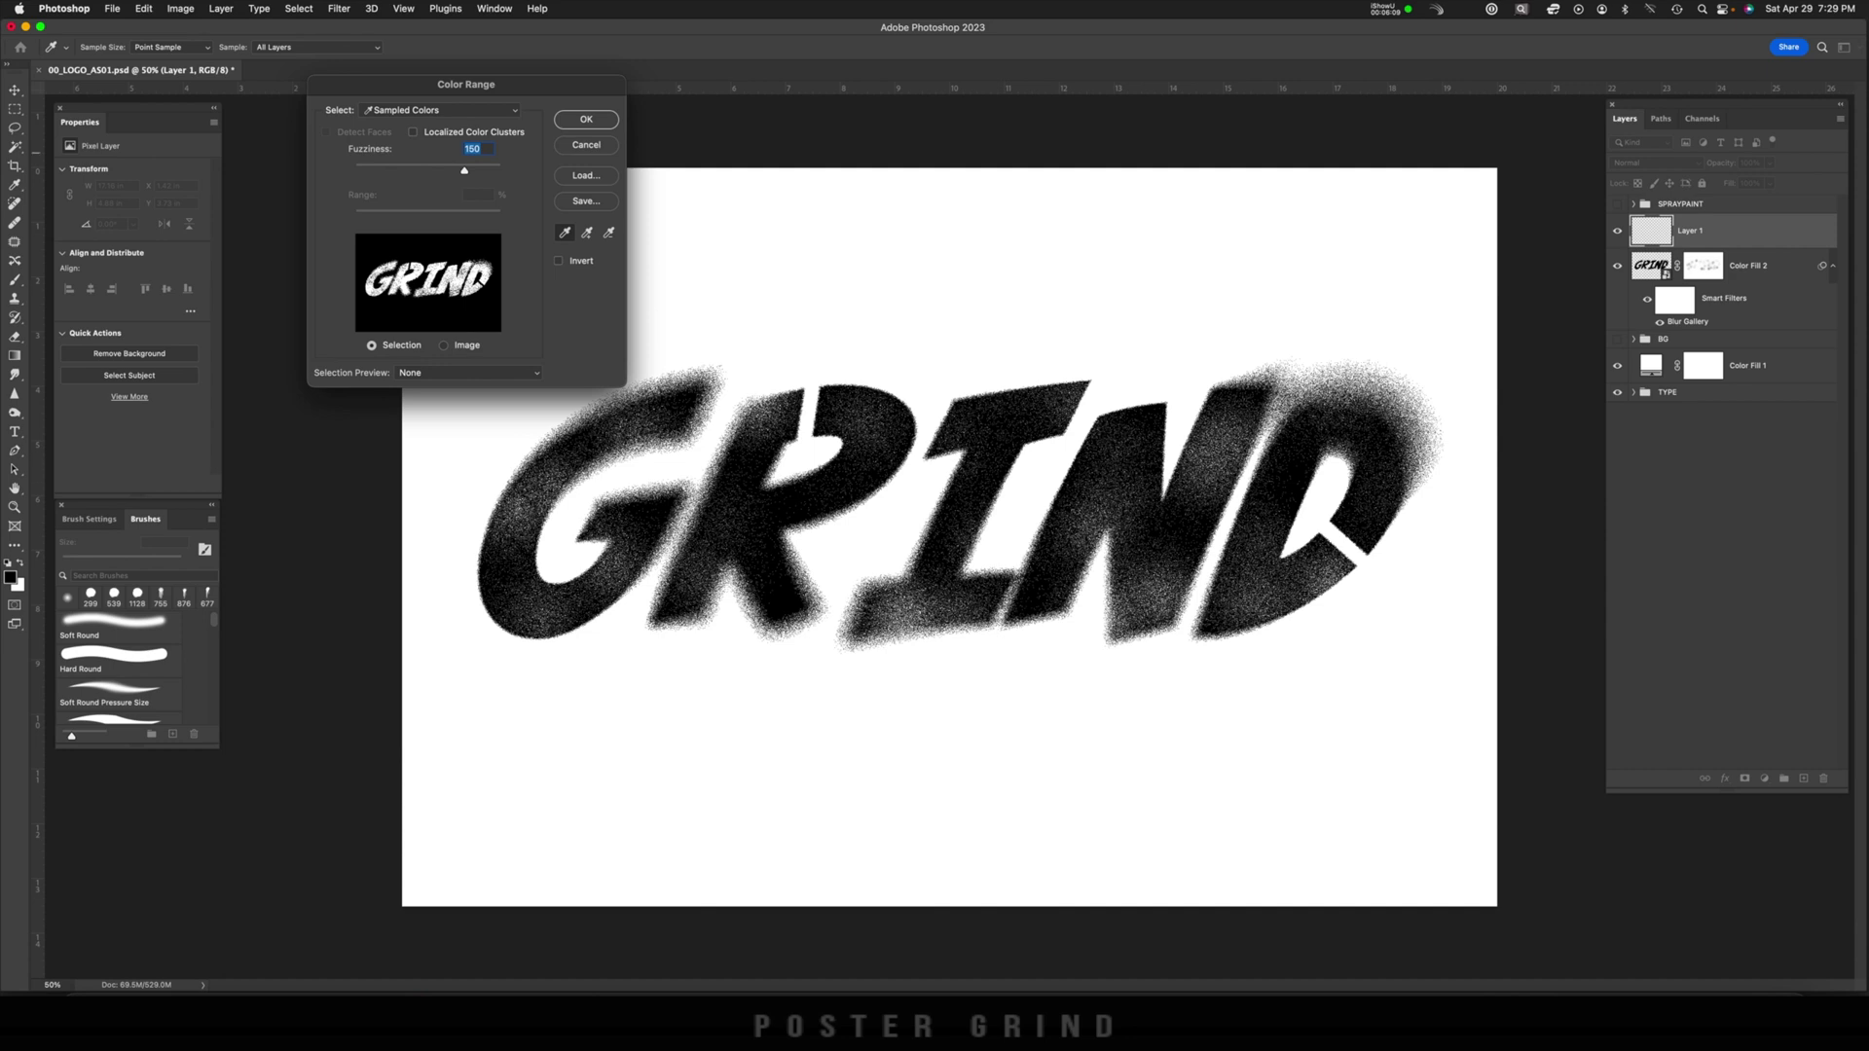
{"action": "key", "text": "Return"}
{"action": "key", "text": "b"}
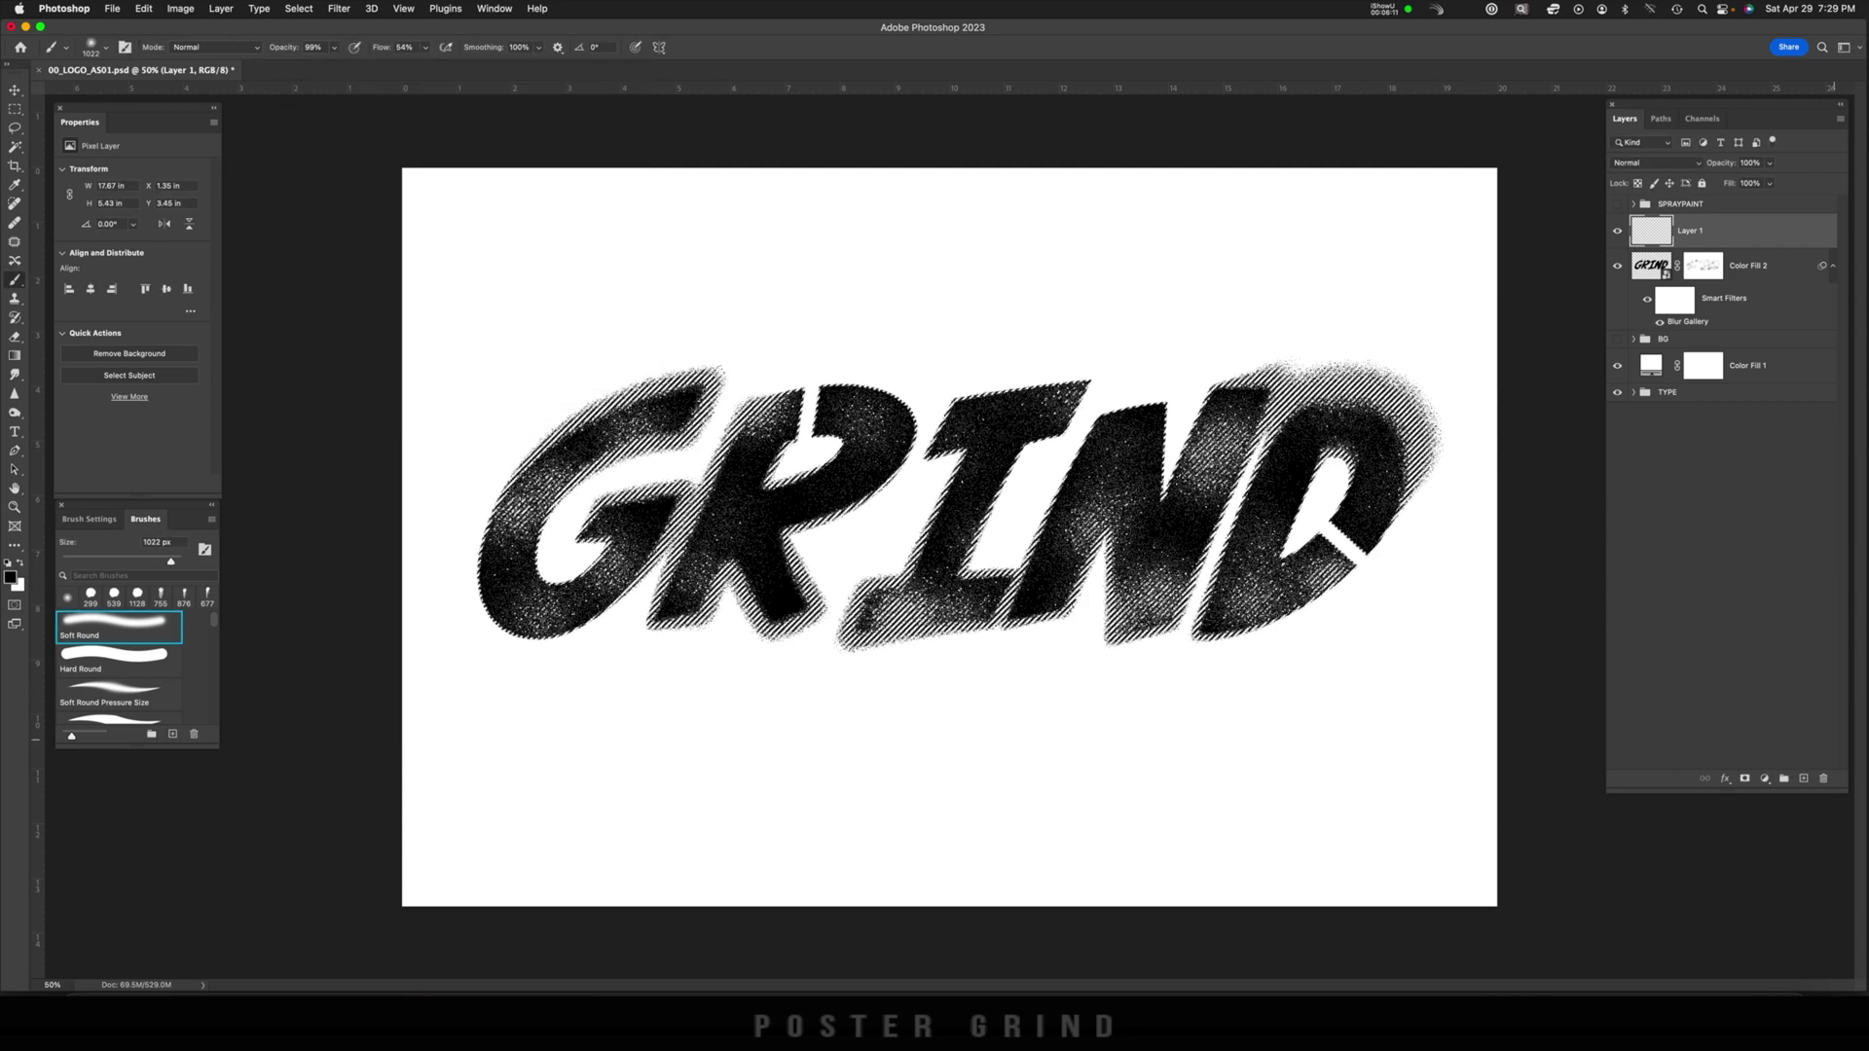
Fill the lettering selection with a Solid Color layer set to 000000.
{"action": "left_click", "coordinate": [1764, 779]}
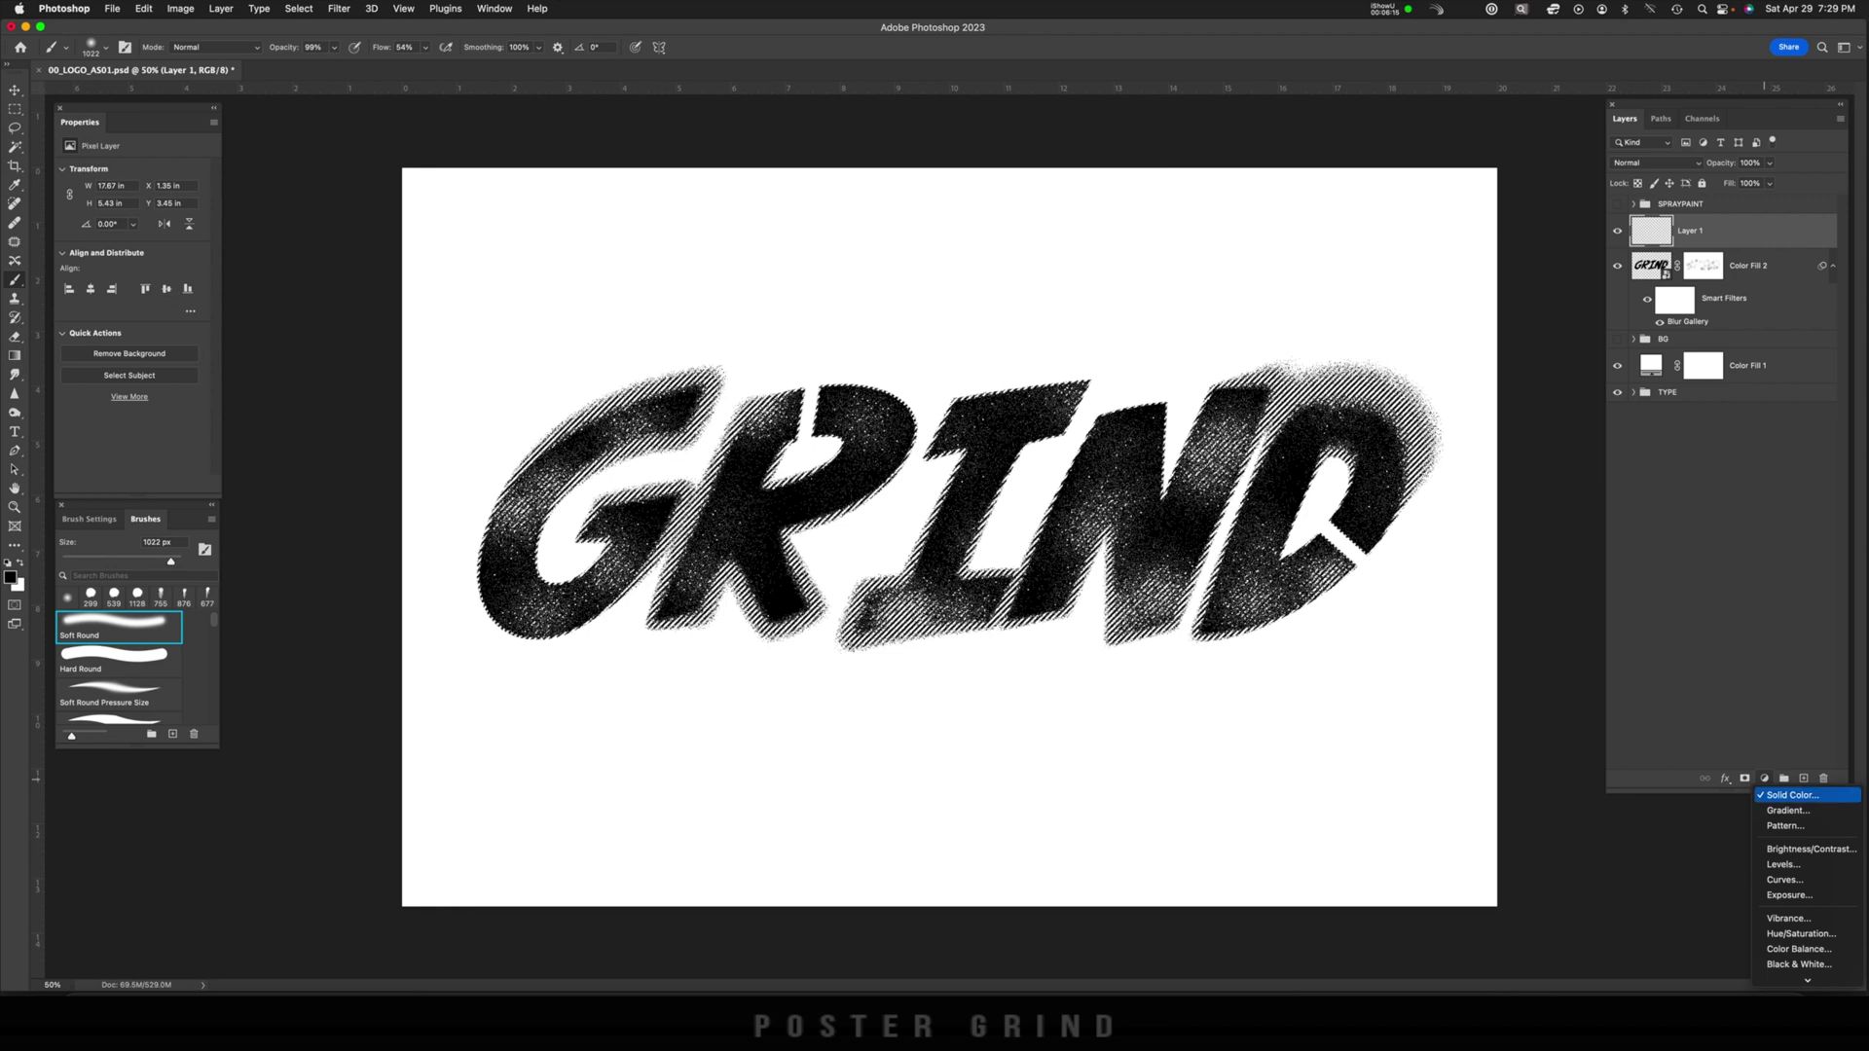
{"action": "left_click", "coordinate": [1791, 795]}
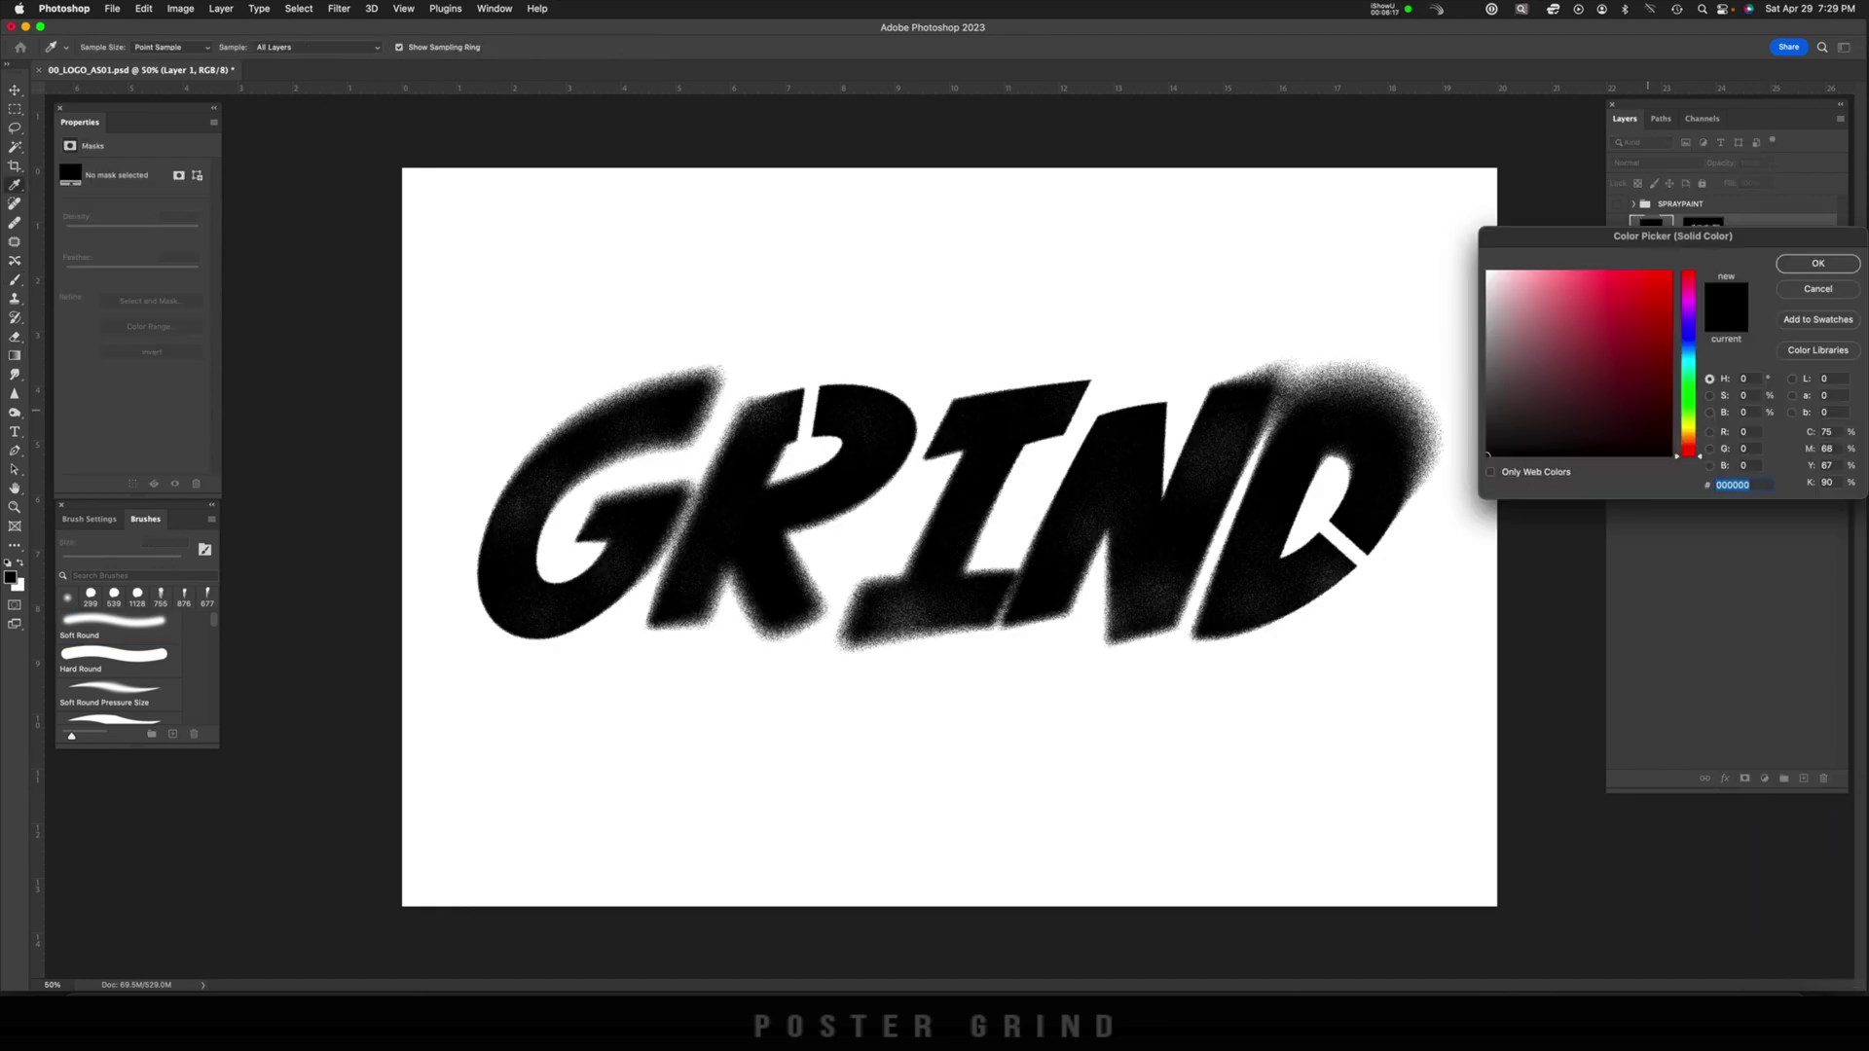
{"action": "key", "text": "Return"}
Convert the Color Fill 3 layer to a Smart Object and move Color Fill 2 beneath the TYPE group.
{"action": "left_click", "coordinate": [1713, 231]}
{"action": "right_click", "coordinate": [1611, 231]}
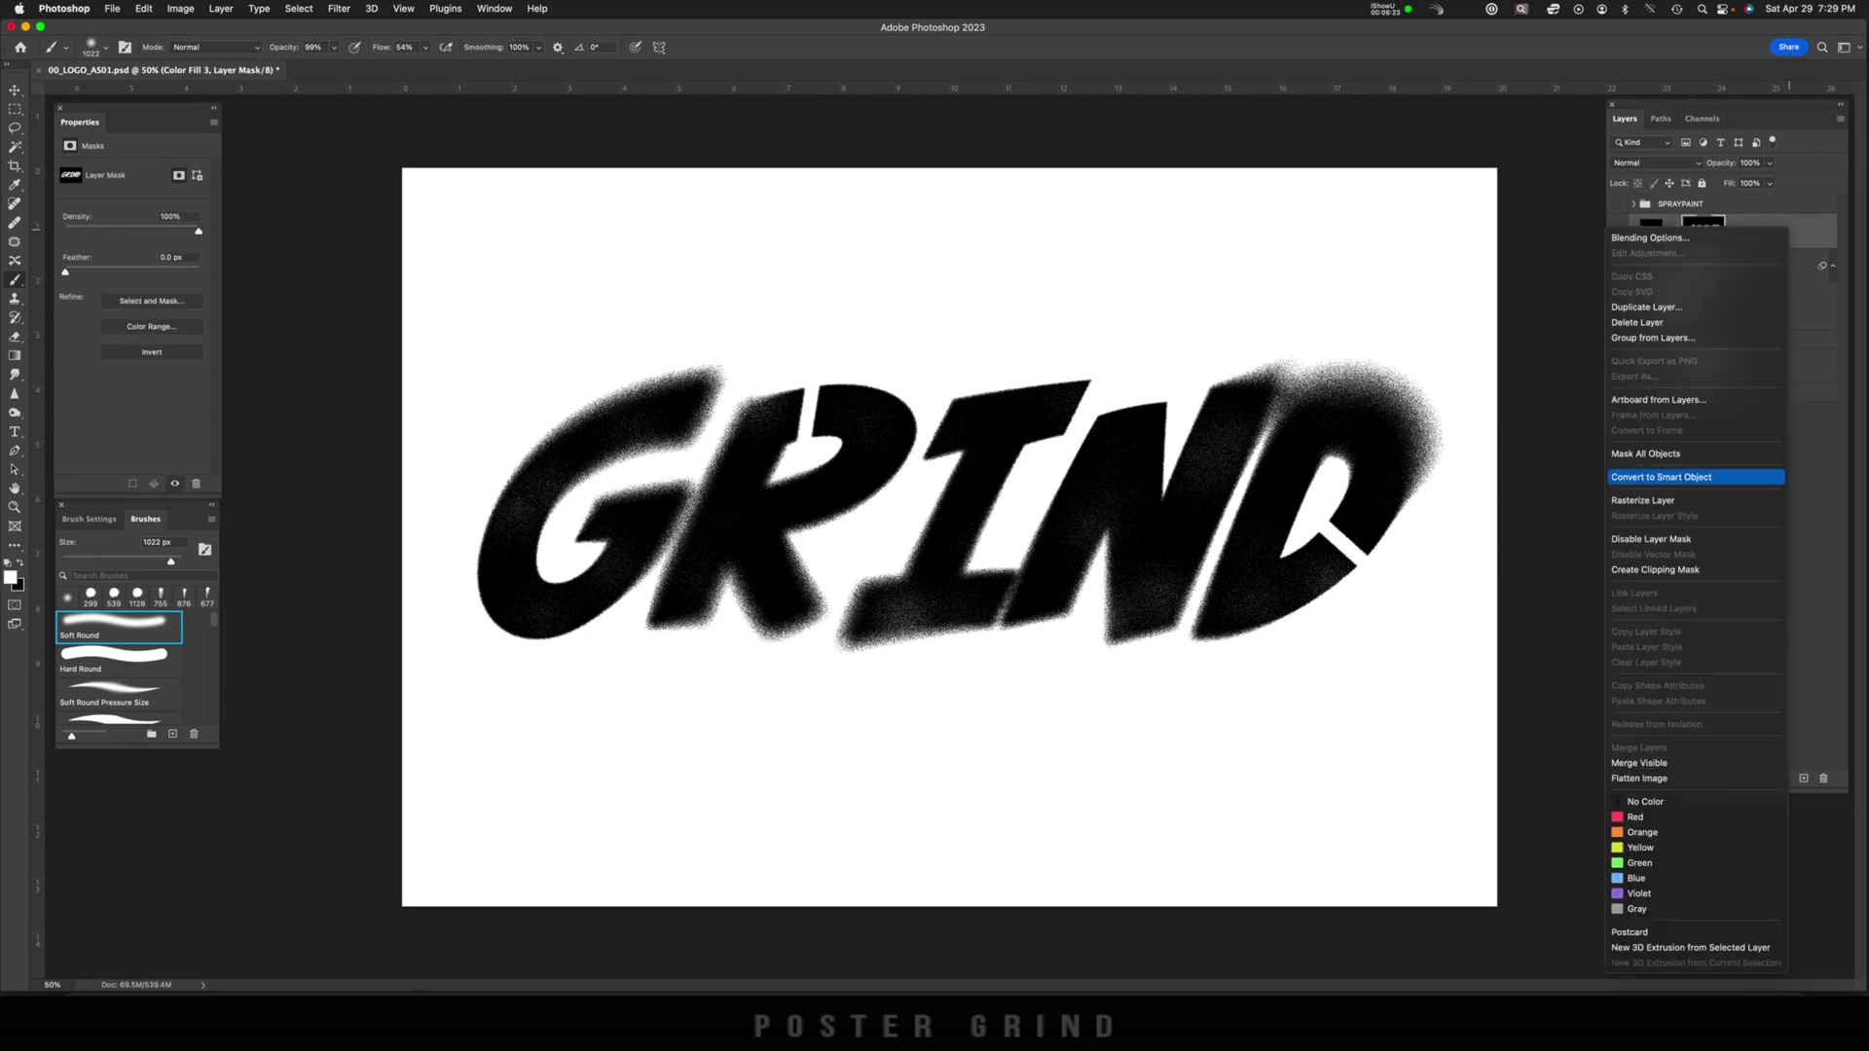
{"action": "left_click", "coordinate": [1664, 477]}
{"action": "left_click", "coordinate": [1651, 265]}
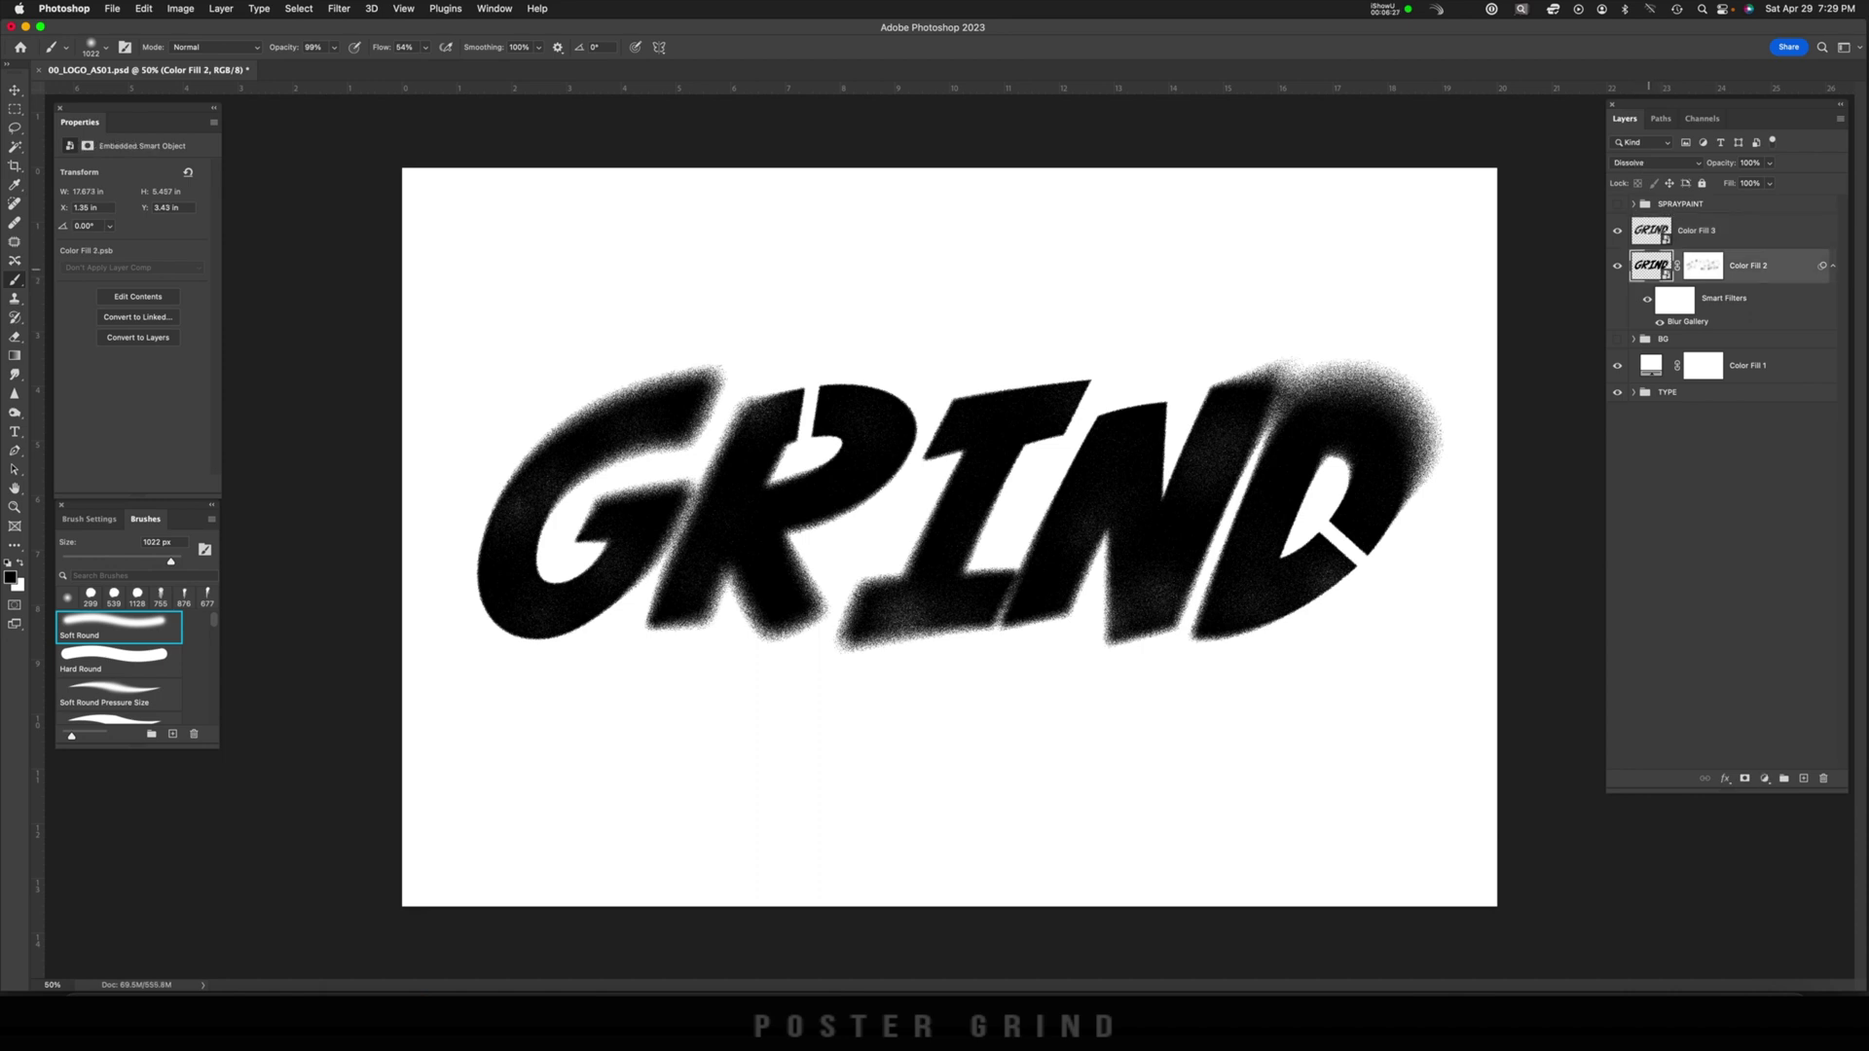
{"action": "left_click_drag", "start_coordinate": [1651, 265], "coordinate": [1655, 401]}
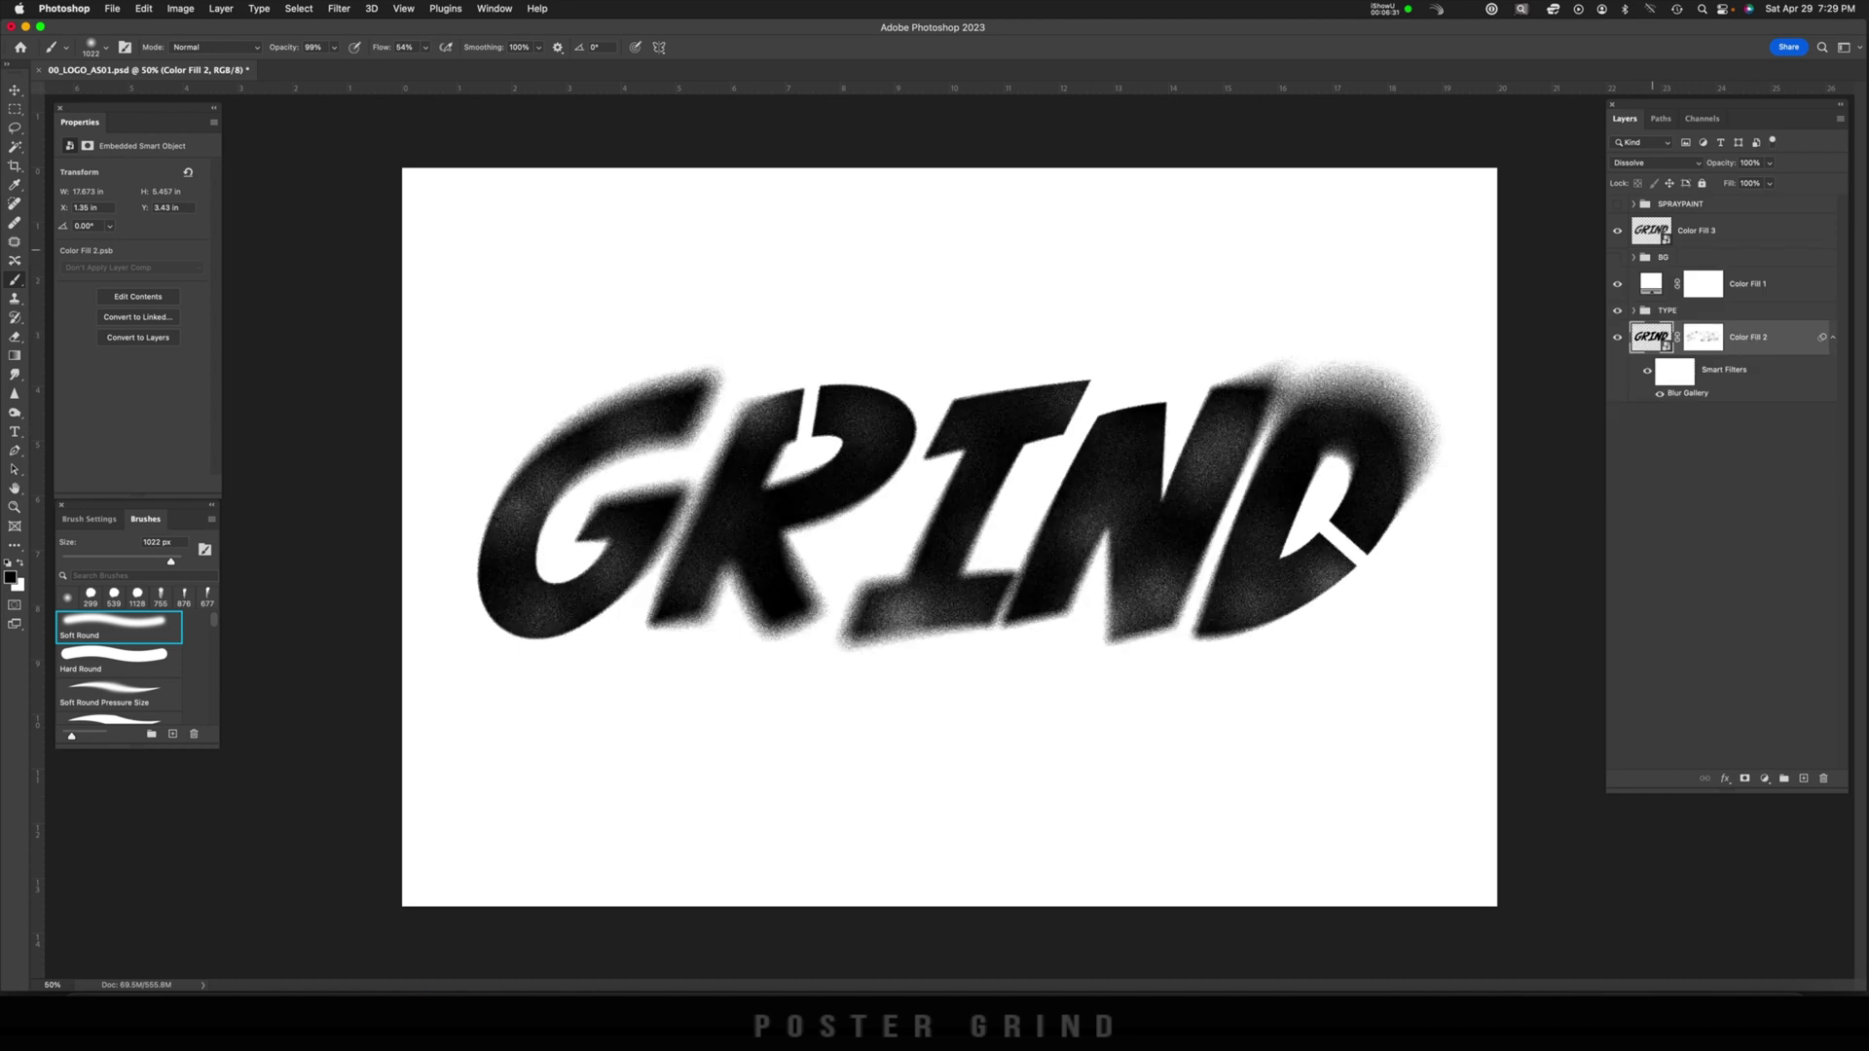
Apply a Gaussian Blur with a radius slightly below 1.2 pixels to the Color Fill 3 smart object.
{"action": "left_click", "coordinate": [1694, 231]}
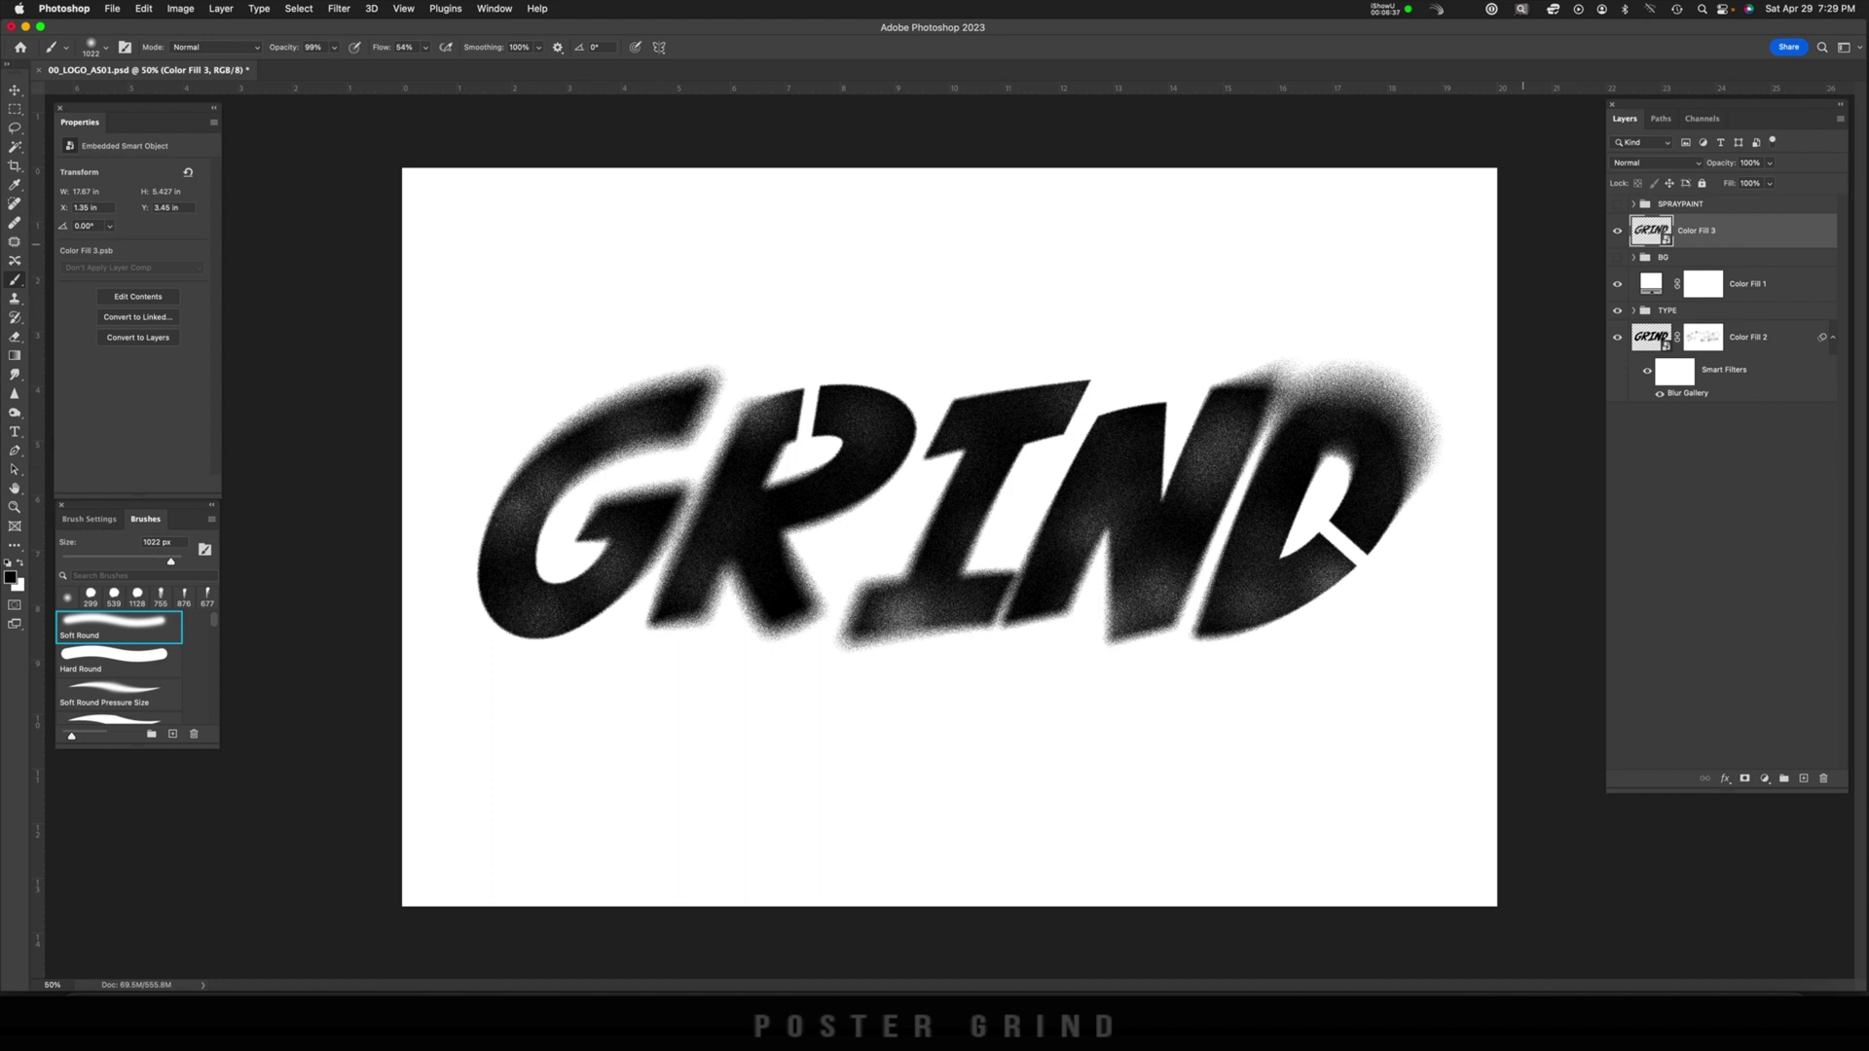
{"action": "left_click", "coordinate": [339, 9]}
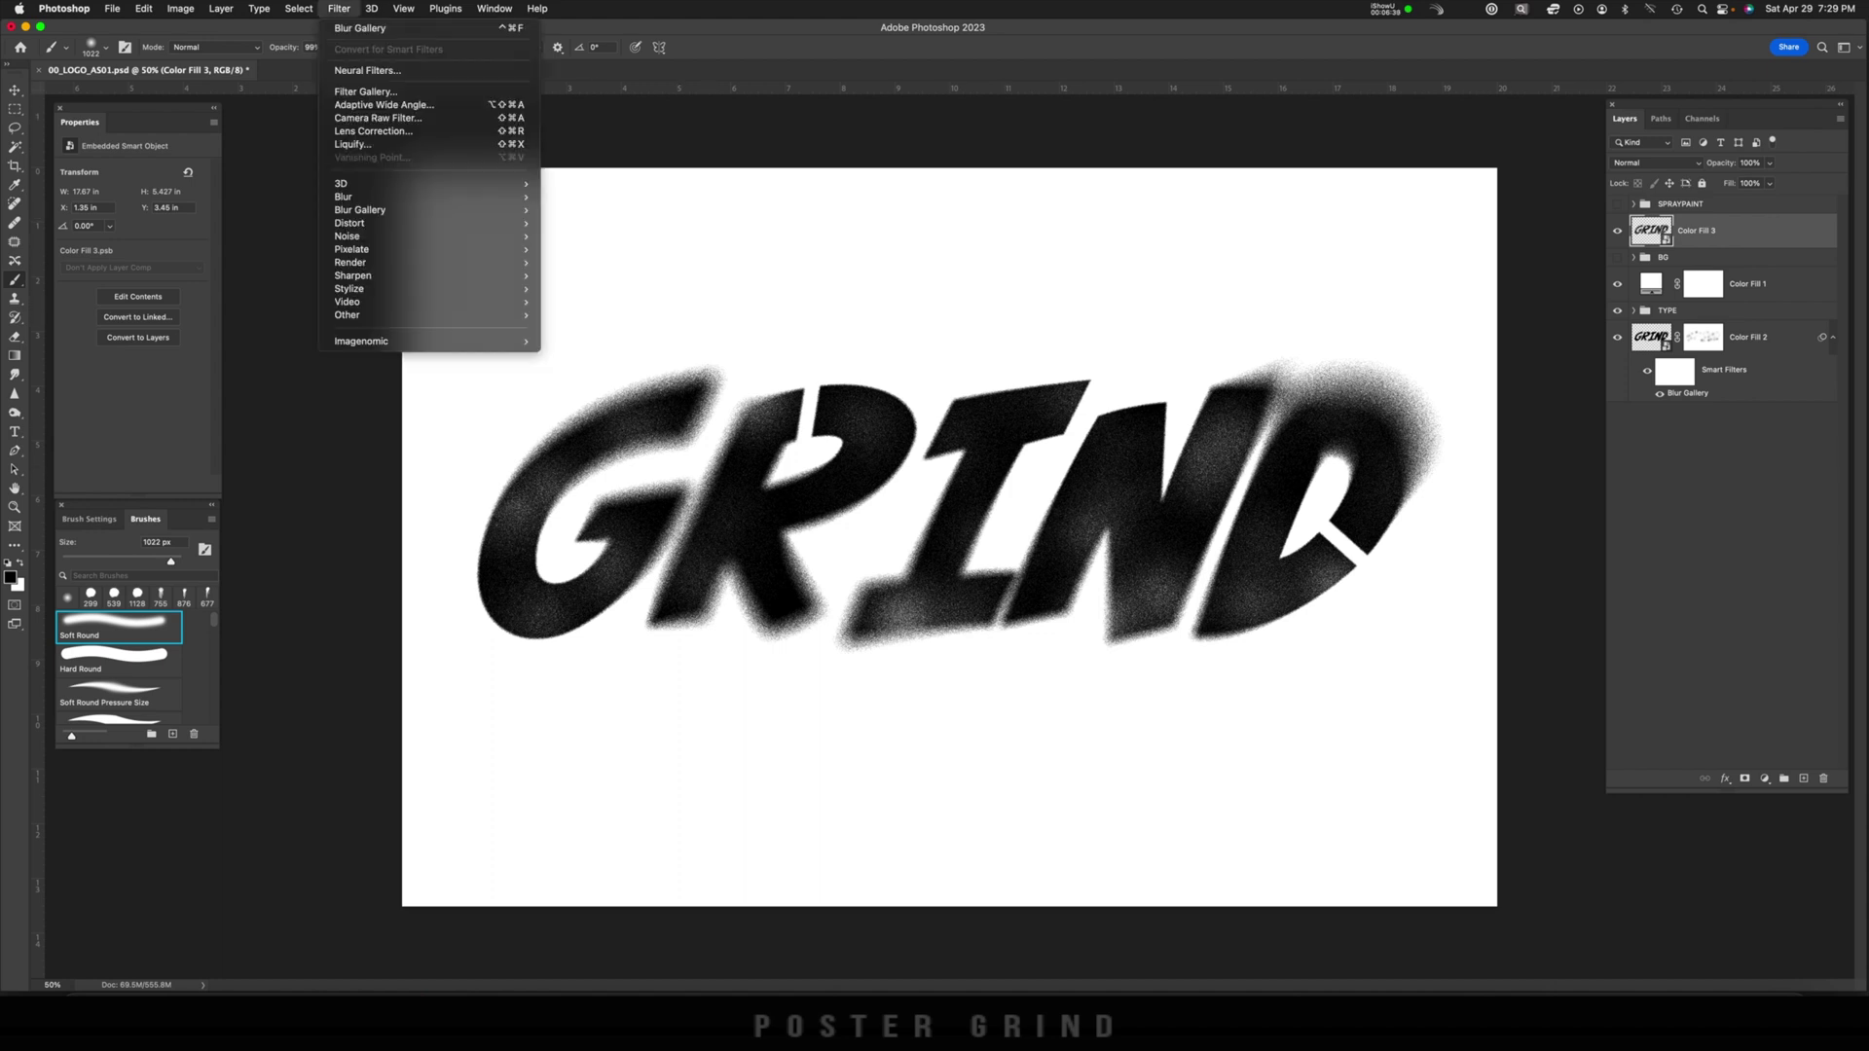
{"action": "mouse_move", "coordinate": [389, 196]}
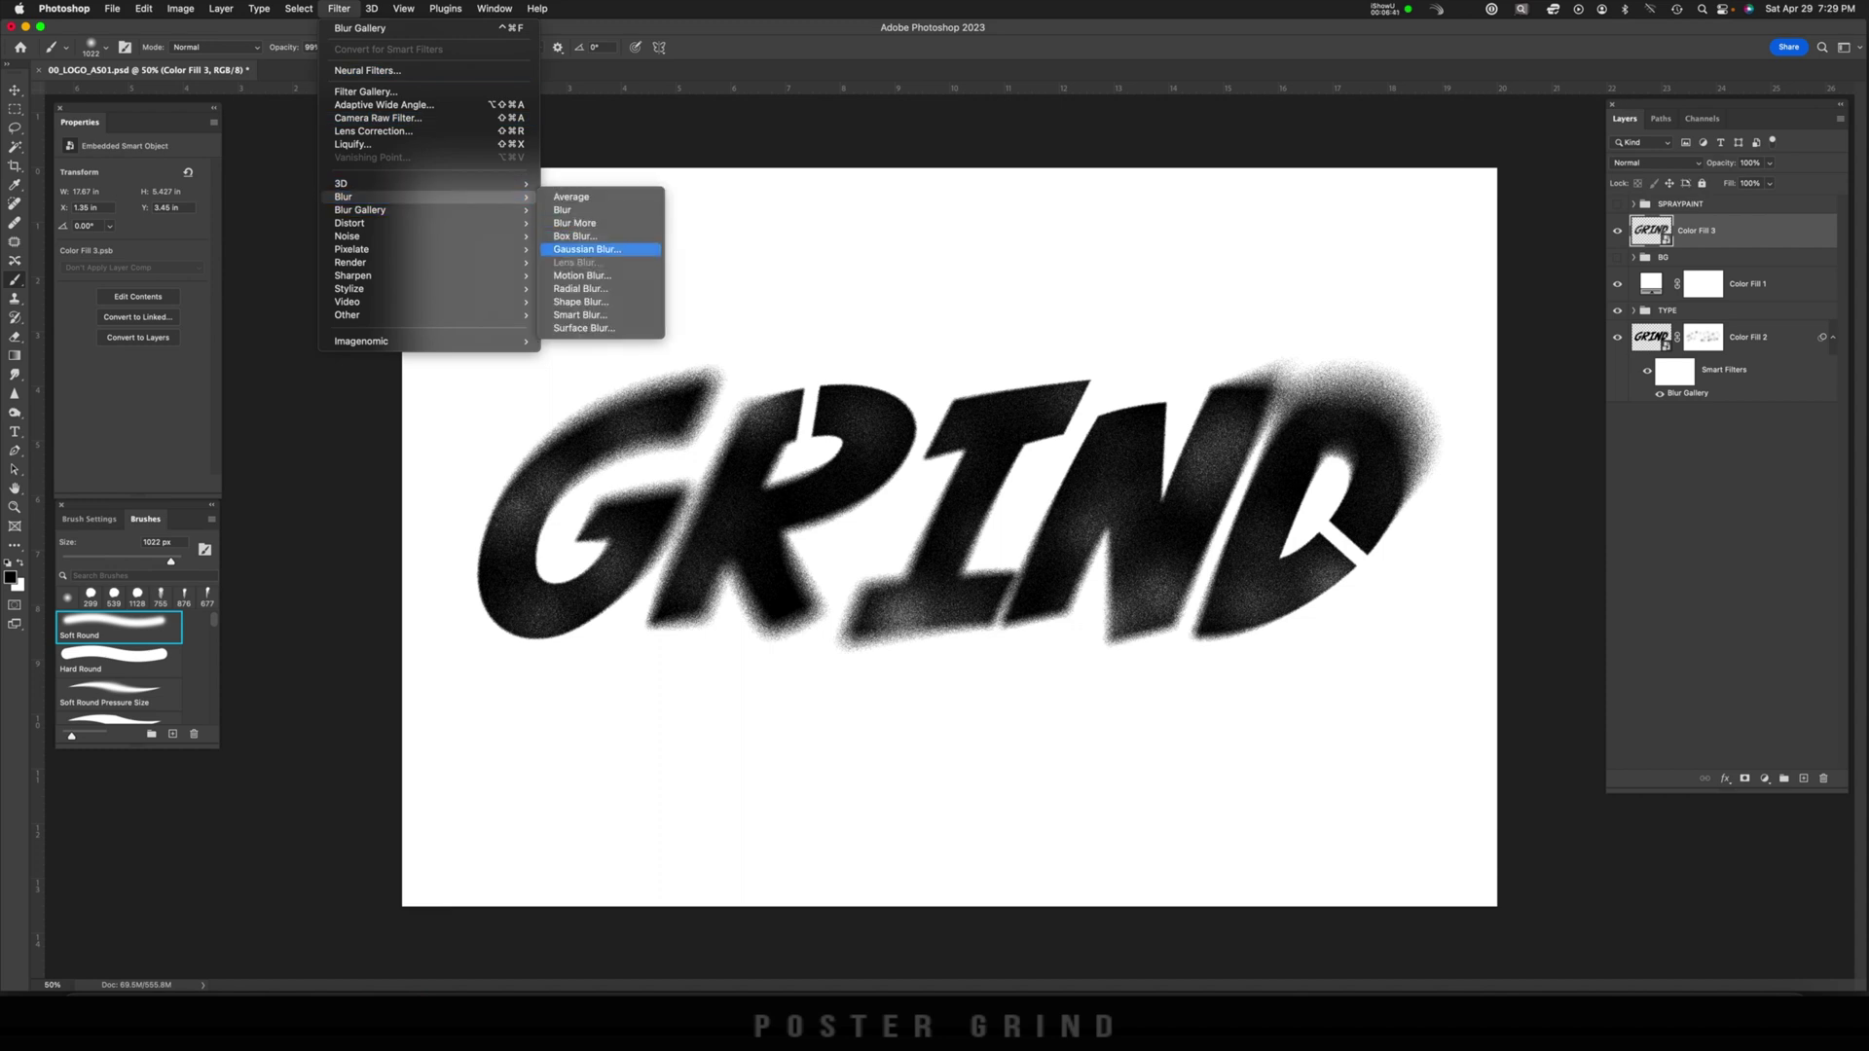
{"action": "left_click", "coordinate": [587, 250]}
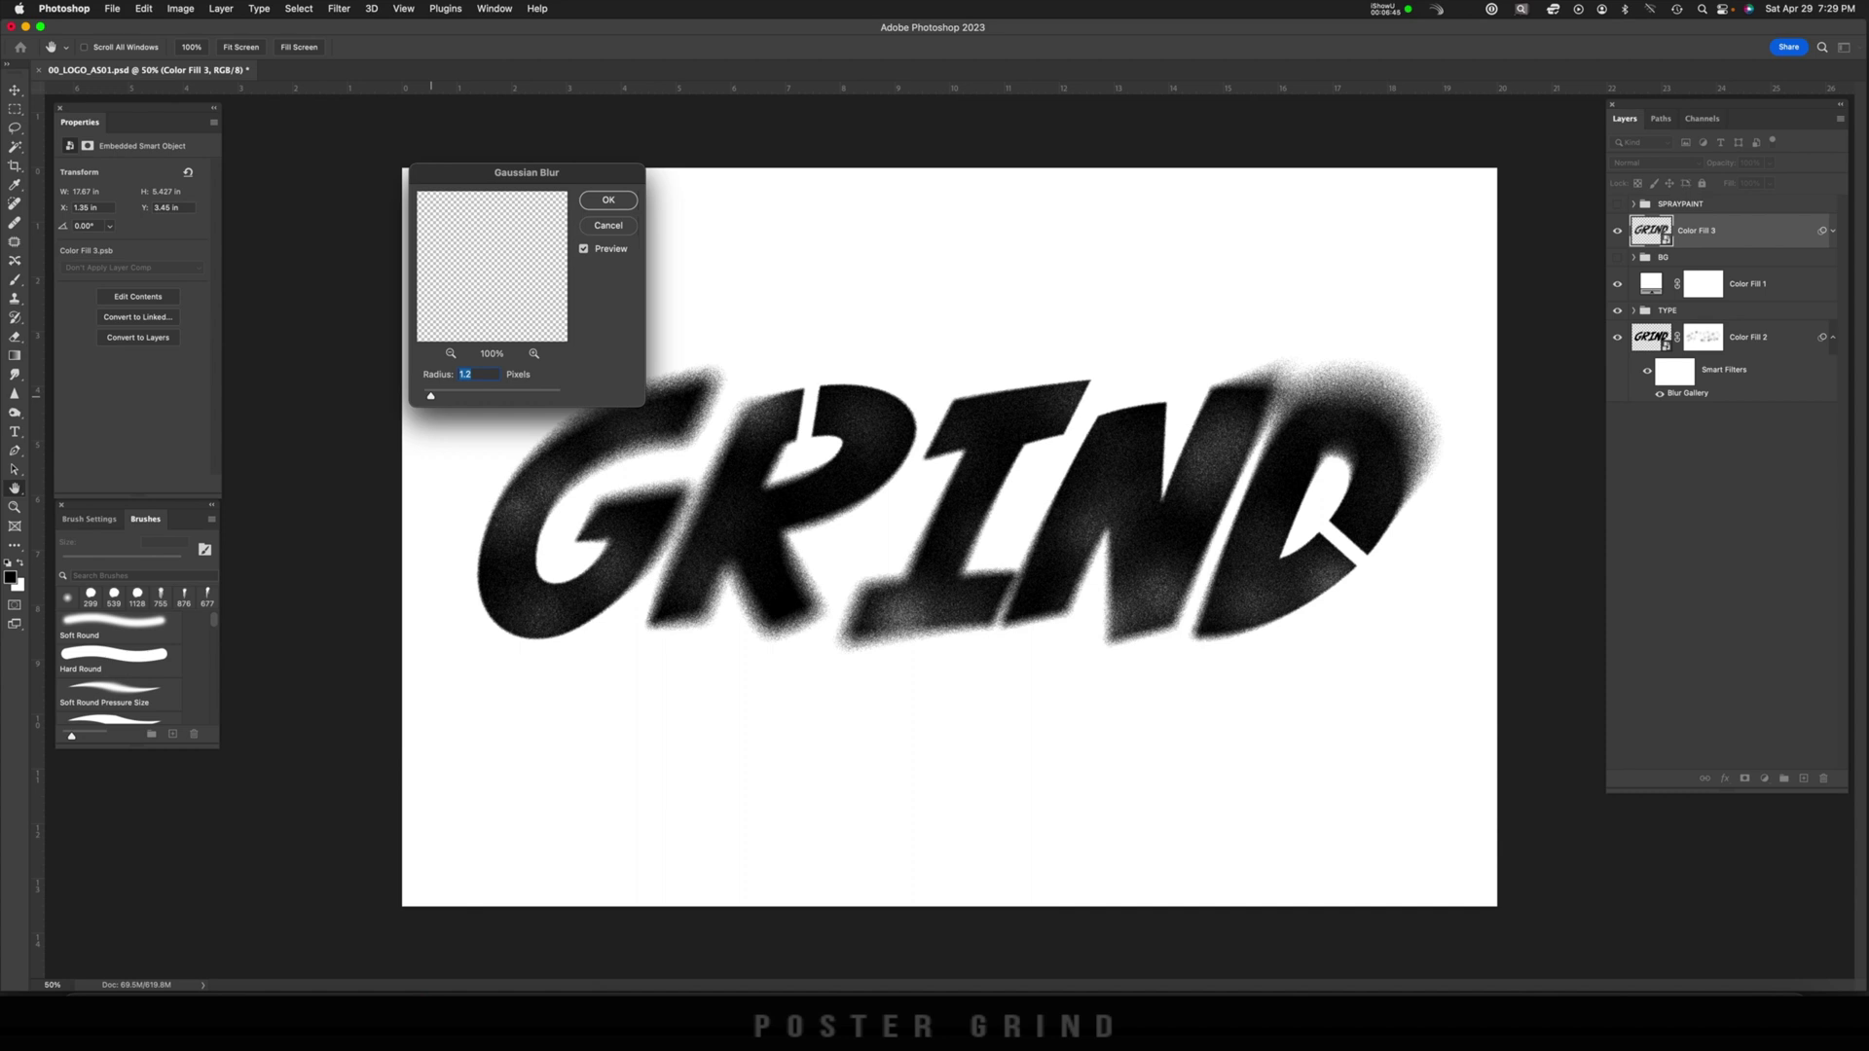
{"action": "key", "text": "Down"}
{"action": "key", "text": "Down"}
{"action": "key", "text": "Down"}
{"action": "key", "text": "Down"}
{"action": "key", "text": "Down"}
{"action": "key", "text": "Return"}
Examine the speckled spray edges of the lettering up close, especially around the R and the G.
{"action": "key", "text": "super+equal"}
{"action": "key", "text": "super+equal"}
{"action": "key", "text": "super+equal"}
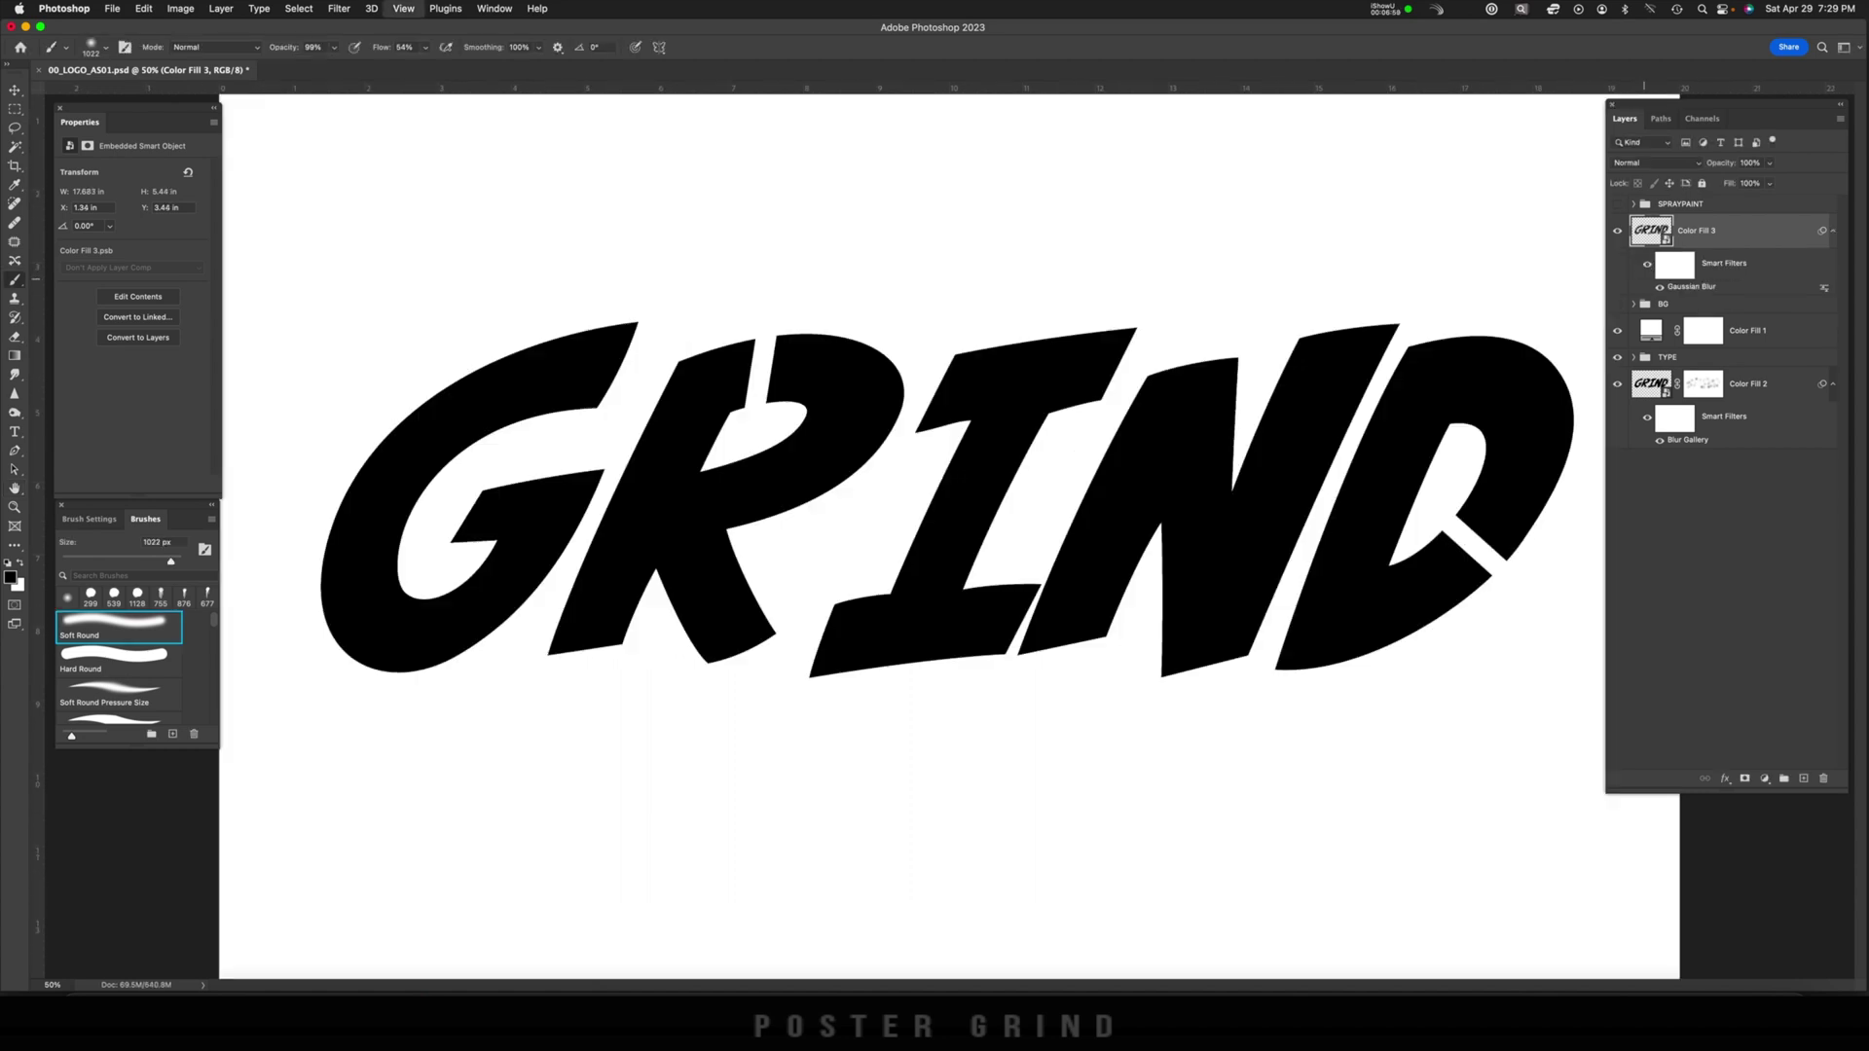
{"action": "scroll", "coordinate": [950, 535], "scroll_direction": "left", "scroll_amount": 5}
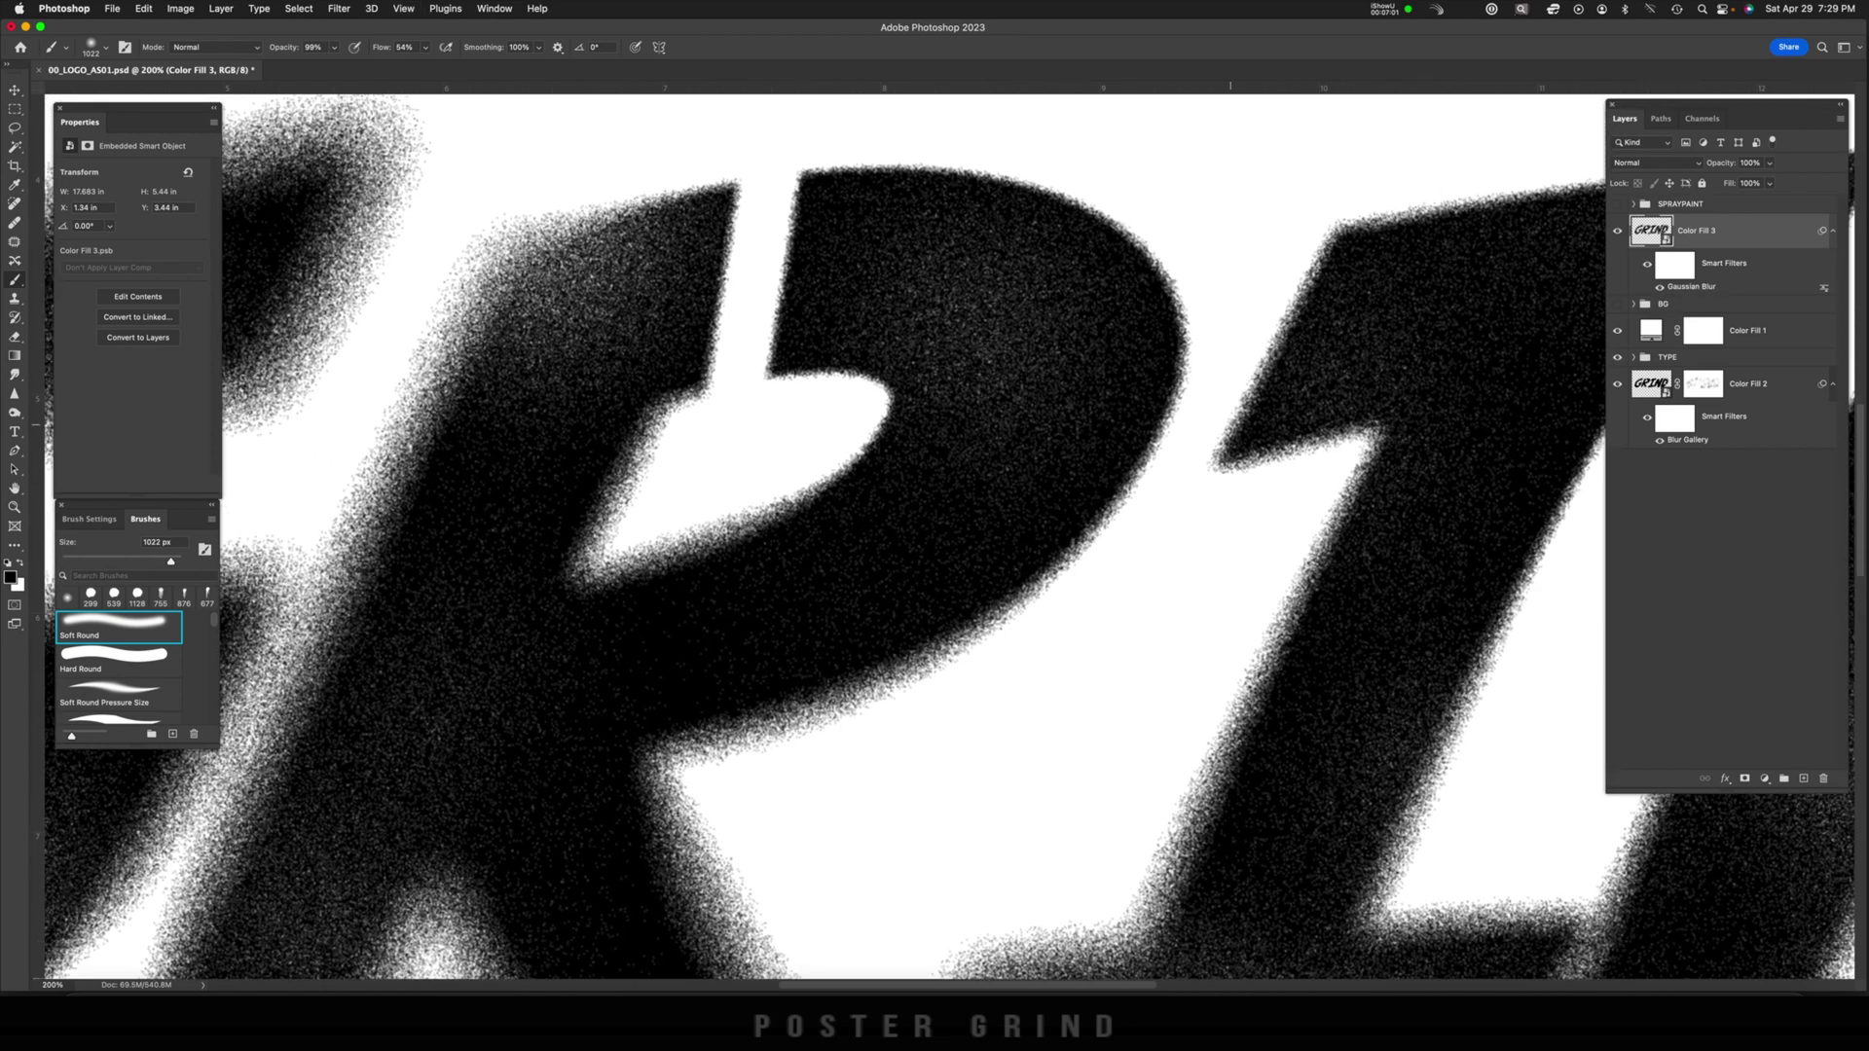
{"action": "scroll", "coordinate": [950, 535], "scroll_direction": "left", "scroll_amount": 5}
{"action": "scroll", "coordinate": [951, 535], "scroll_direction": "left", "scroll_amount": 6}
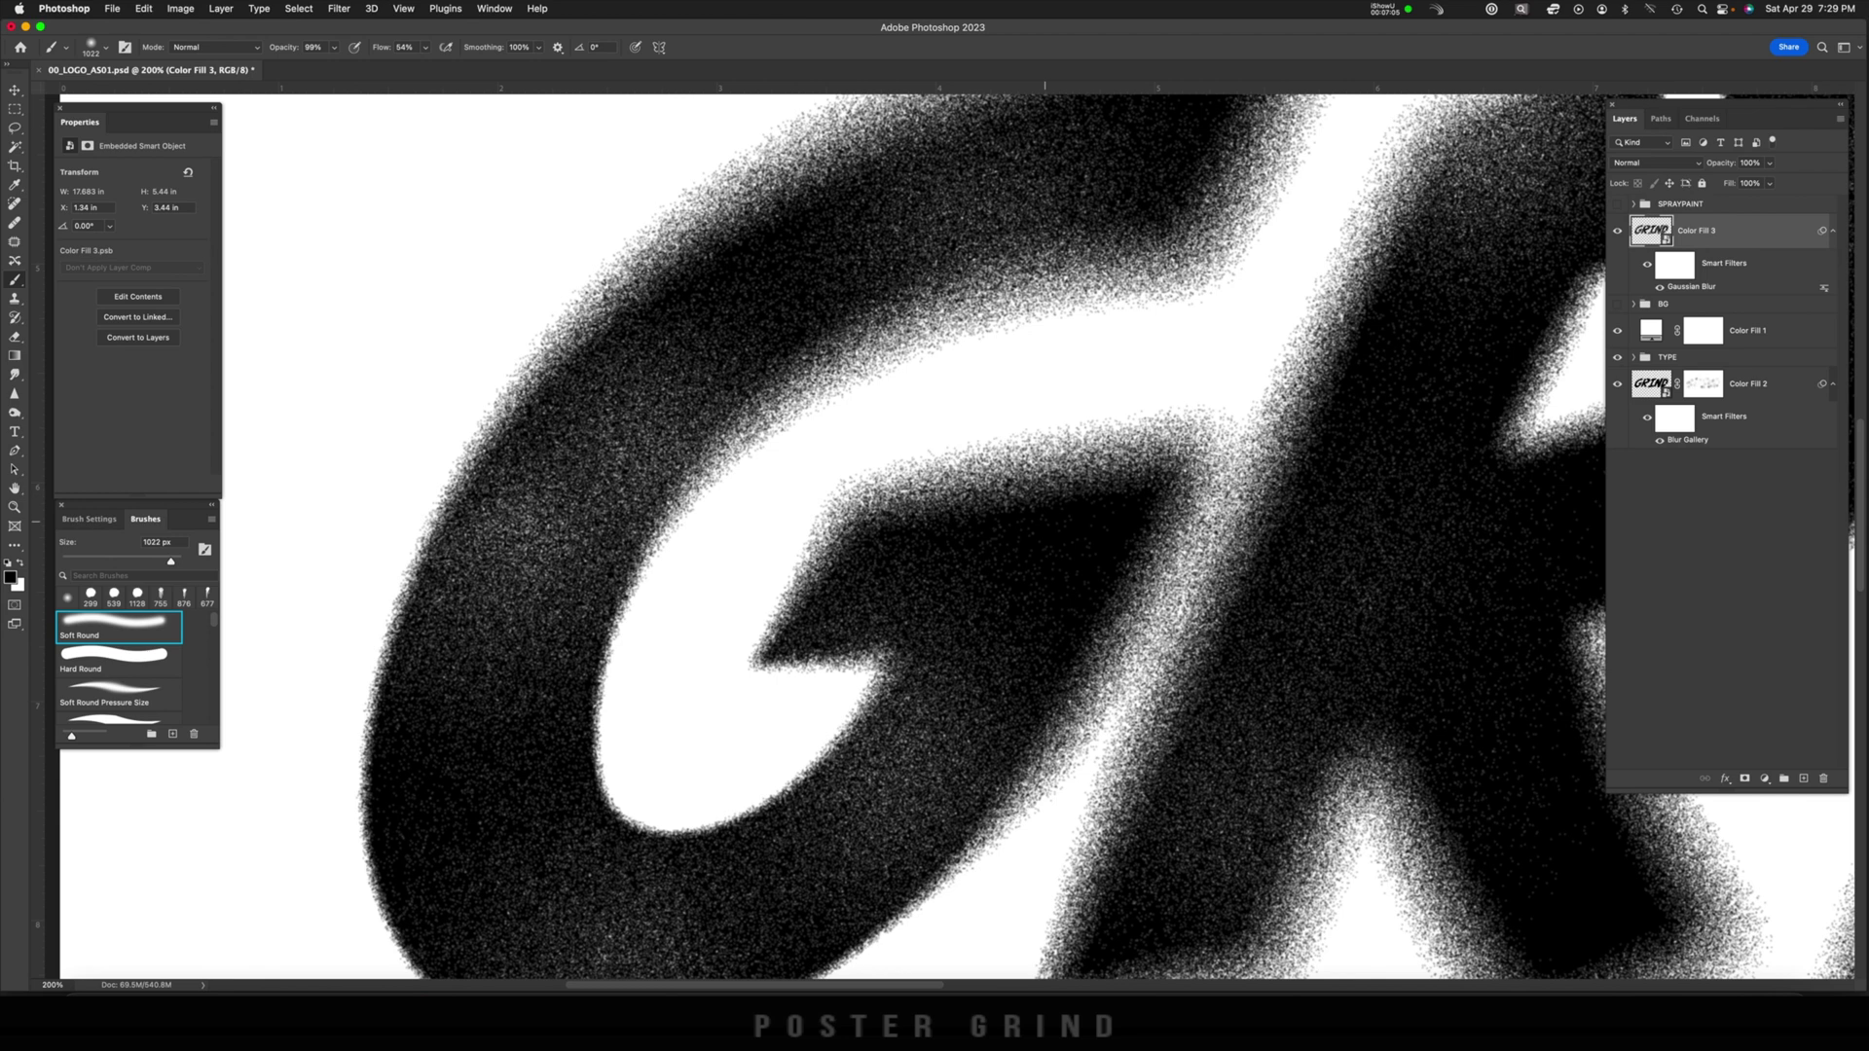
{"action": "scroll", "coordinate": [951, 535], "scroll_direction": "down", "scroll_amount": 3}
{"action": "scroll", "coordinate": [950, 536], "scroll_direction": "left", "scroll_amount": 1}
{"action": "scroll", "coordinate": [950, 535], "scroll_direction": "right", "scroll_amount": 10}
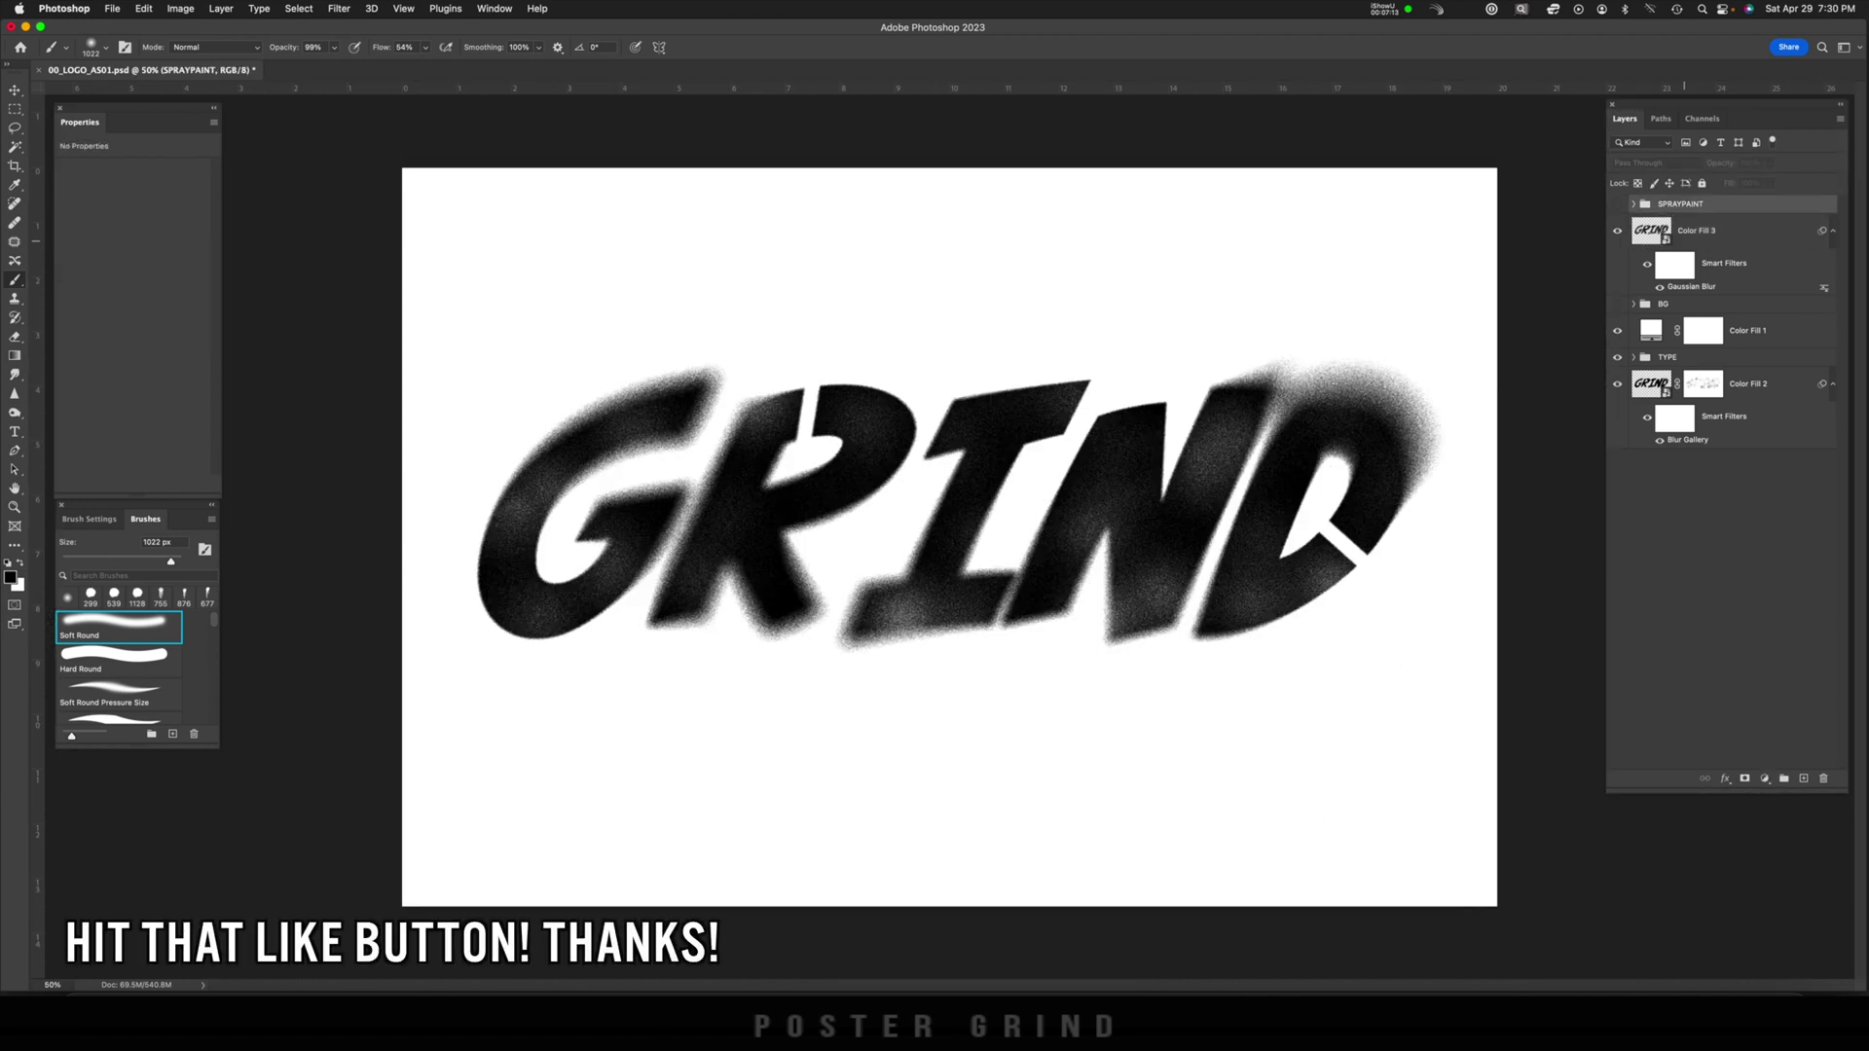
Preview the SubtleSpray01 and SubtleSpray02 textures from the SPRAYPAINT group over the lettering.
{"action": "left_click", "coordinate": [1688, 235]}
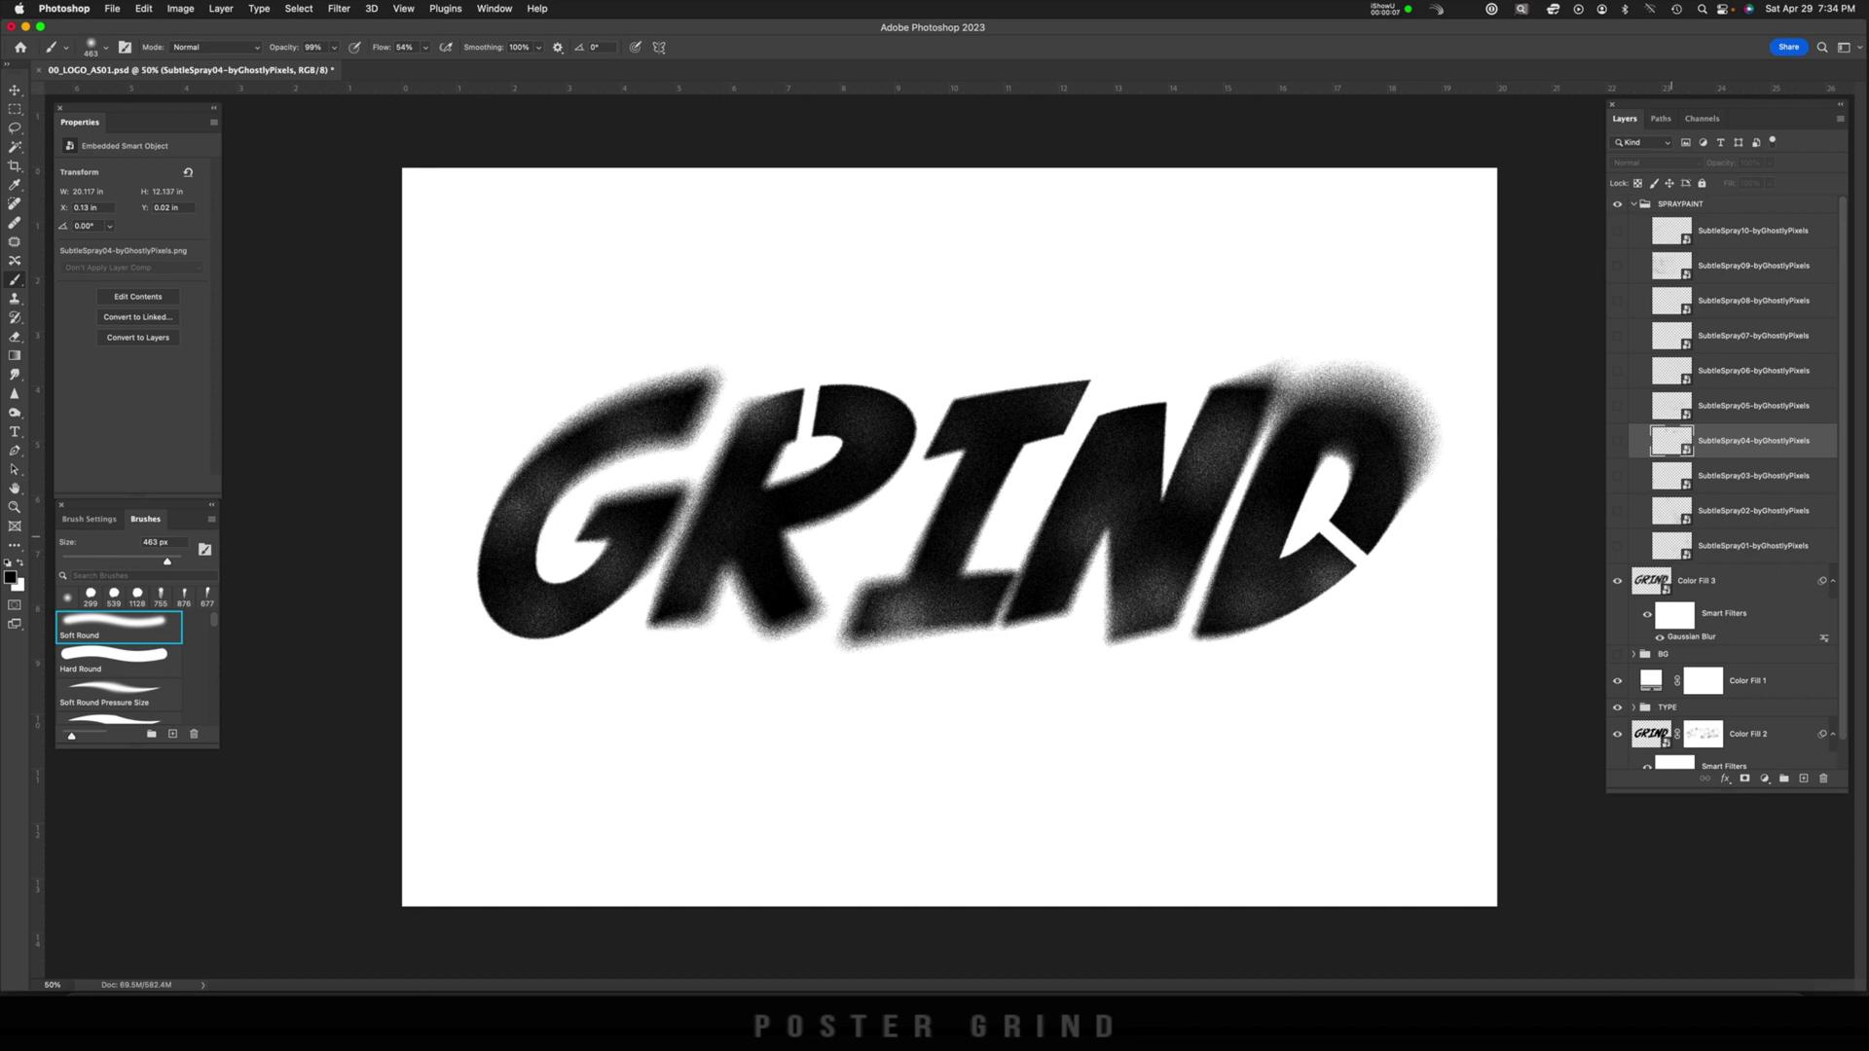
{"action": "left_click", "coordinate": [1670, 547]}
{"action": "left_click", "coordinate": [1618, 546]}
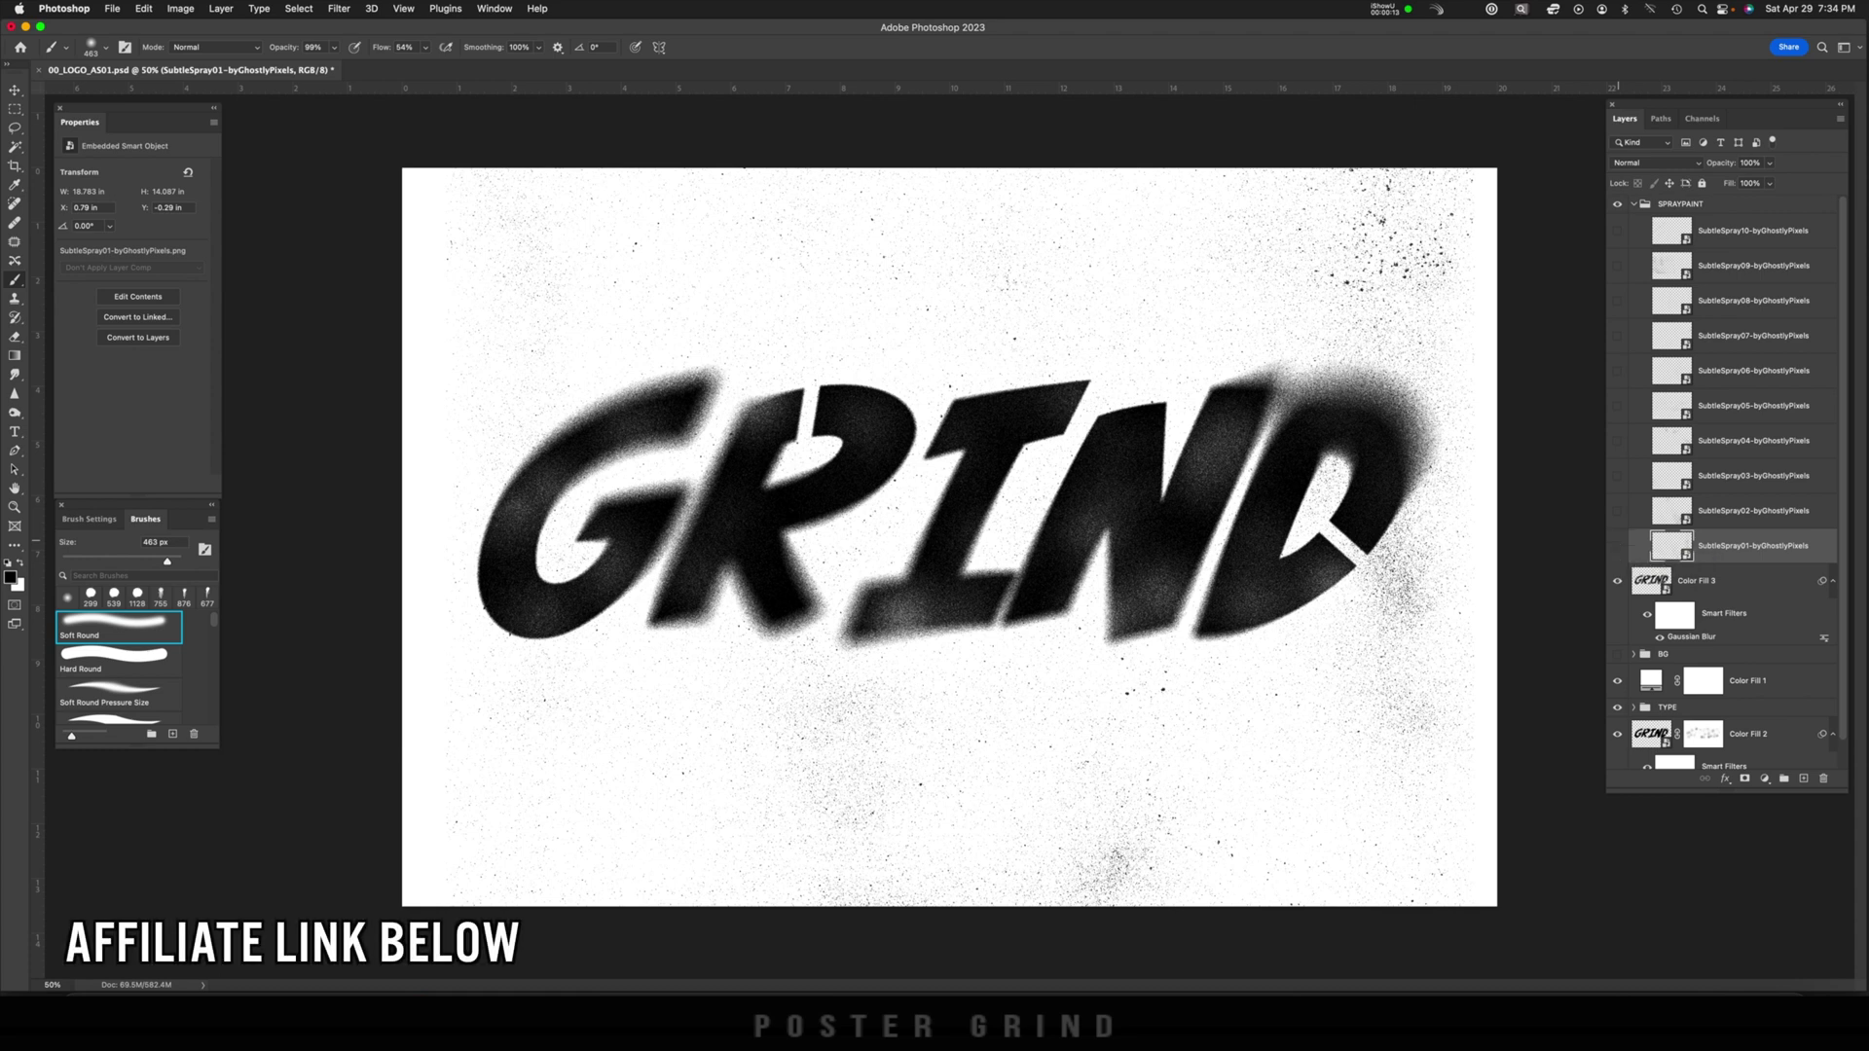
{"action": "left_click", "coordinate": [1618, 547]}
{"action": "left_click", "coordinate": [1618, 511]}
{"action": "left_click", "coordinate": [1618, 511]}
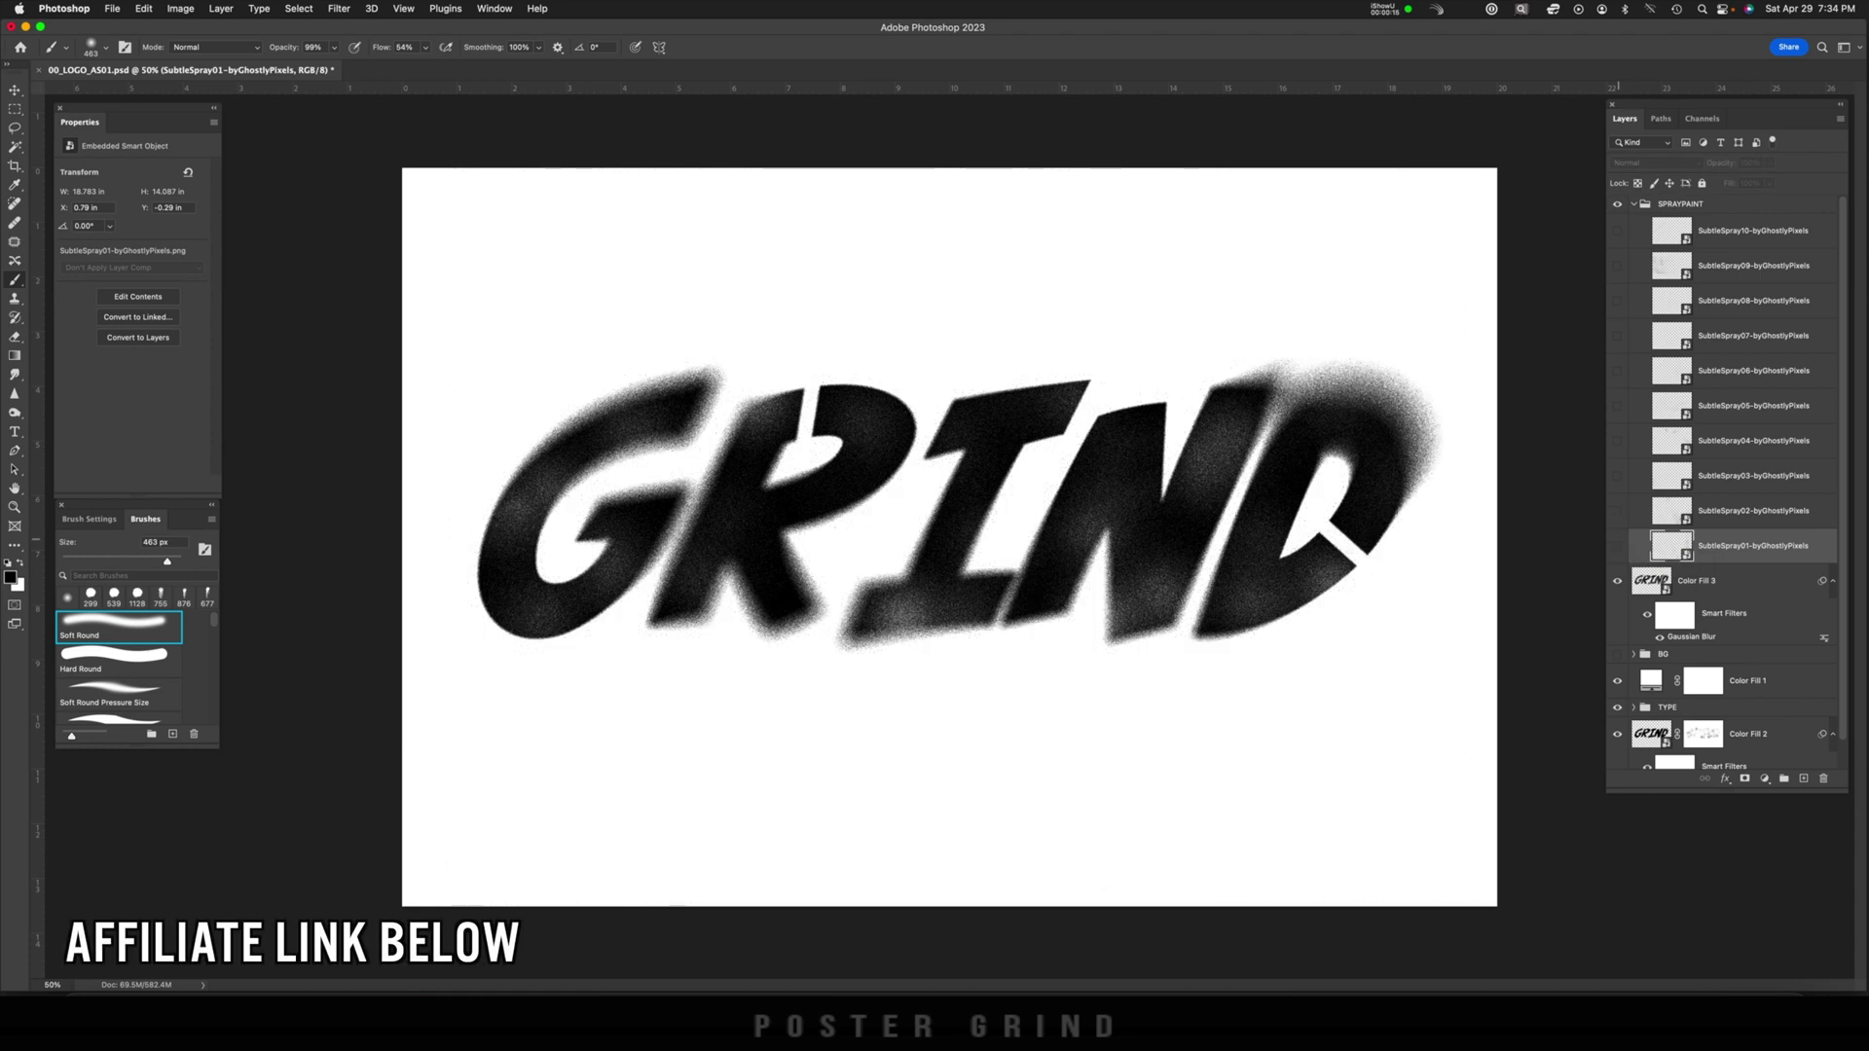
Show the SubtleSpray01 texture, scale it to about 10.10% and place it over the right half of the lettering.
{"action": "left_click", "coordinate": [1618, 546]}
{"action": "key", "text": "super+t"}
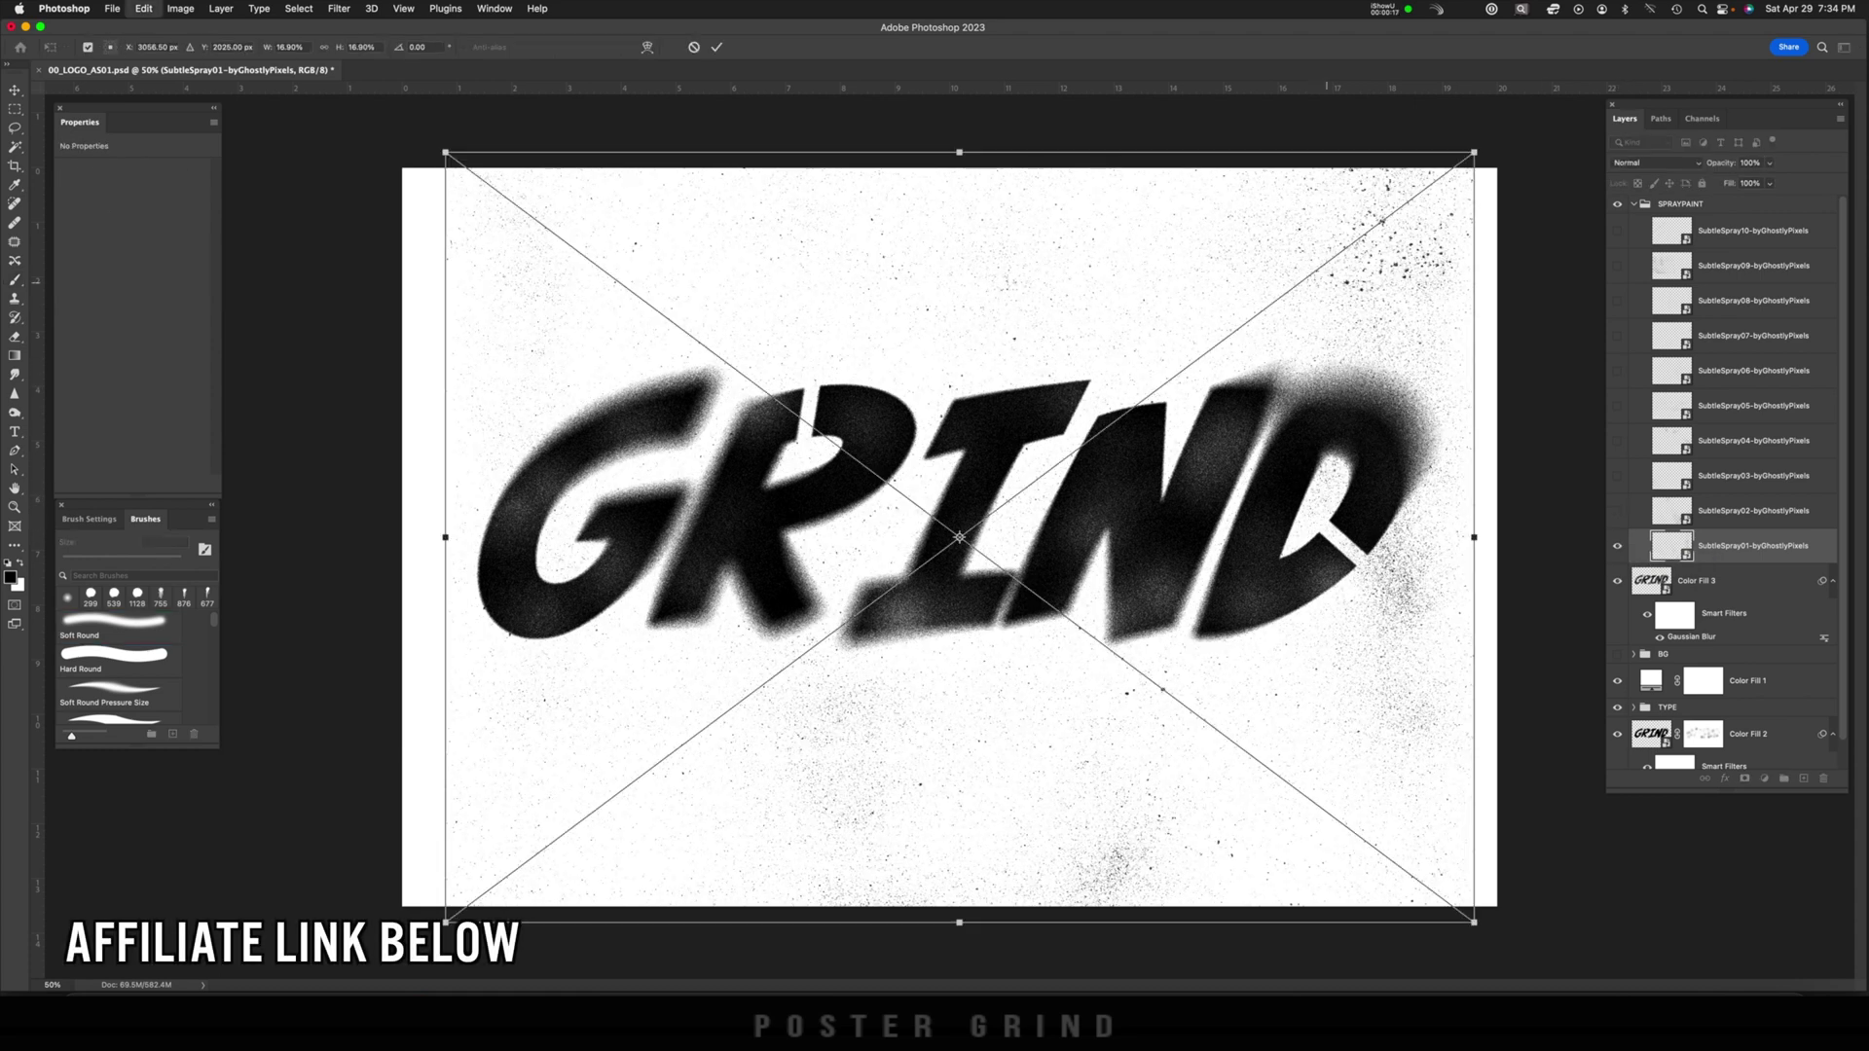
{"action": "left_click_drag", "start_coordinate": [1470, 148], "coordinate": [1395, 295]}
{"action": "left_click_drag", "start_coordinate": [1220, 434], "coordinate": [1345, 418]}
{"action": "left_click_drag", "start_coordinate": [1484, 221], "coordinate": [1390, 291]}
{"action": "left_click_drag", "start_coordinate": [1324, 477], "coordinate": [1408, 475]}
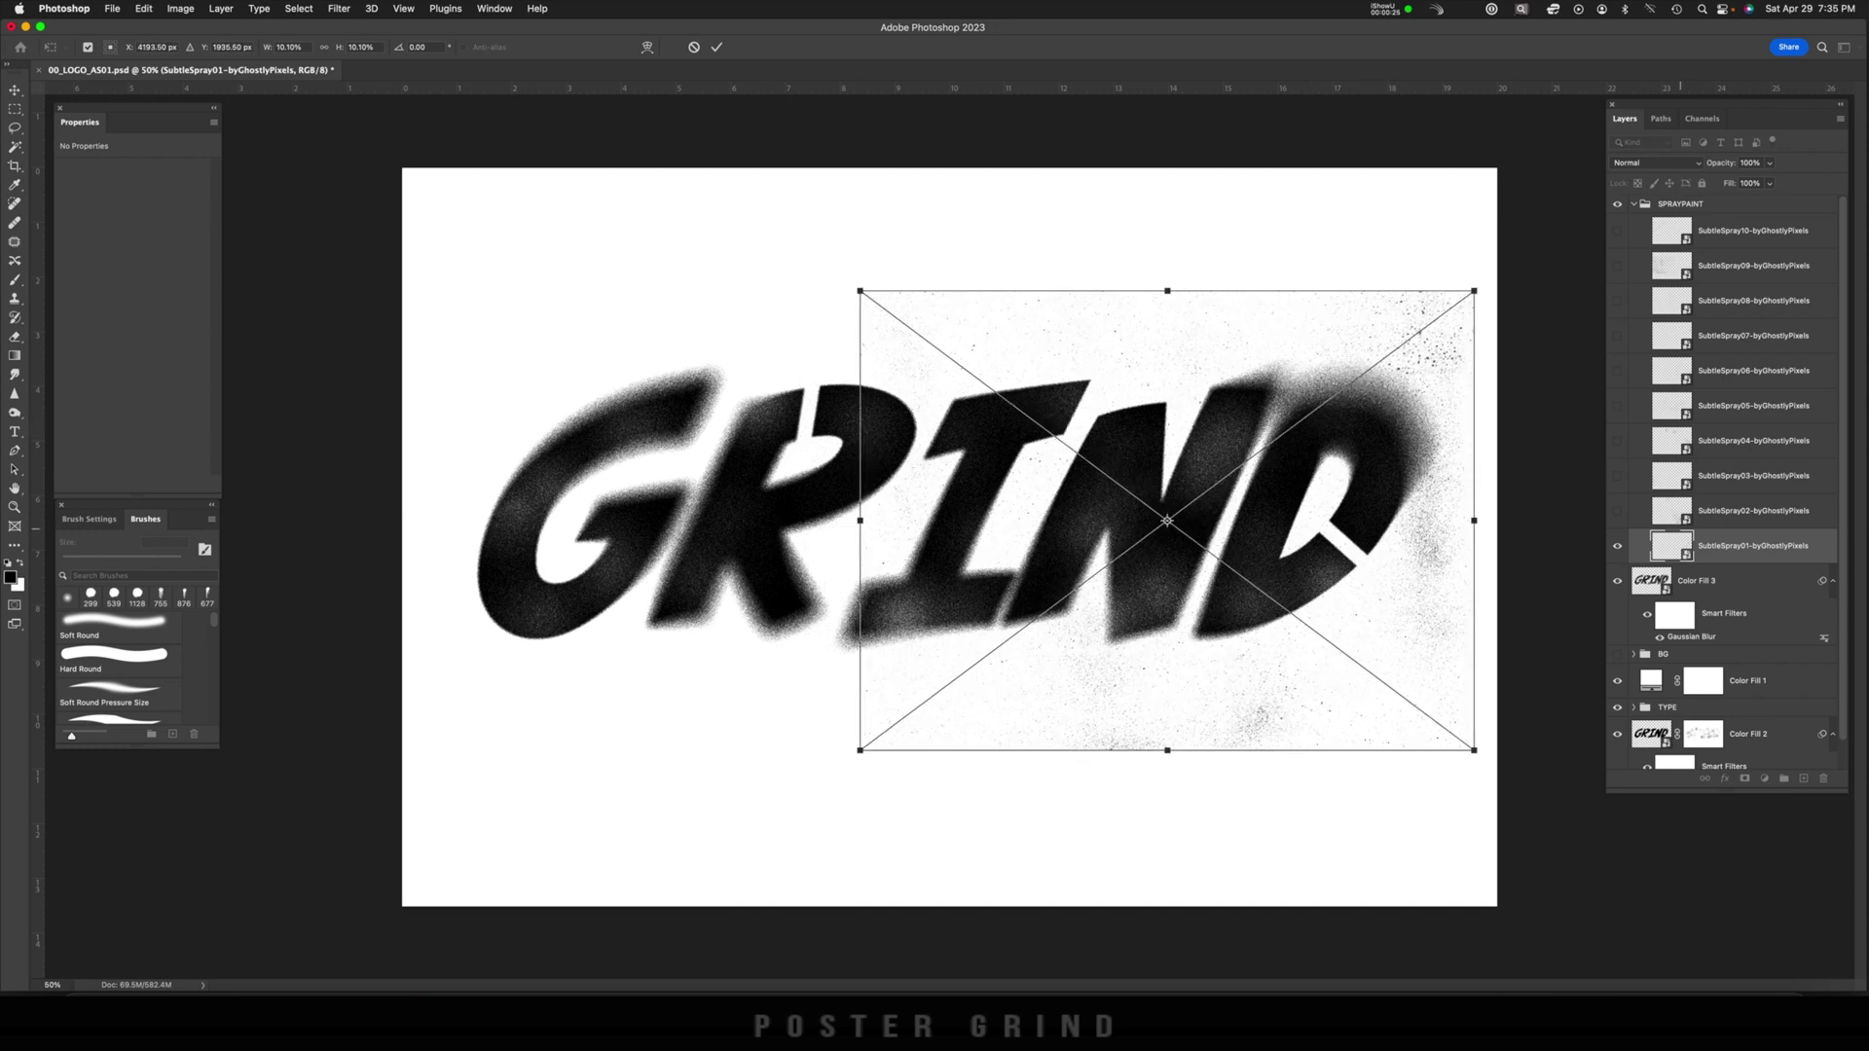
{"action": "key", "text": "Return"}
Preview the SubtleSpray02 and SubtleSpray03 textures together with the scaled spray texture.
{"action": "left_click", "coordinate": [1617, 510]}
{"action": "left_click", "coordinate": [1753, 510]}
{"action": "left_click", "coordinate": [1752, 475]}
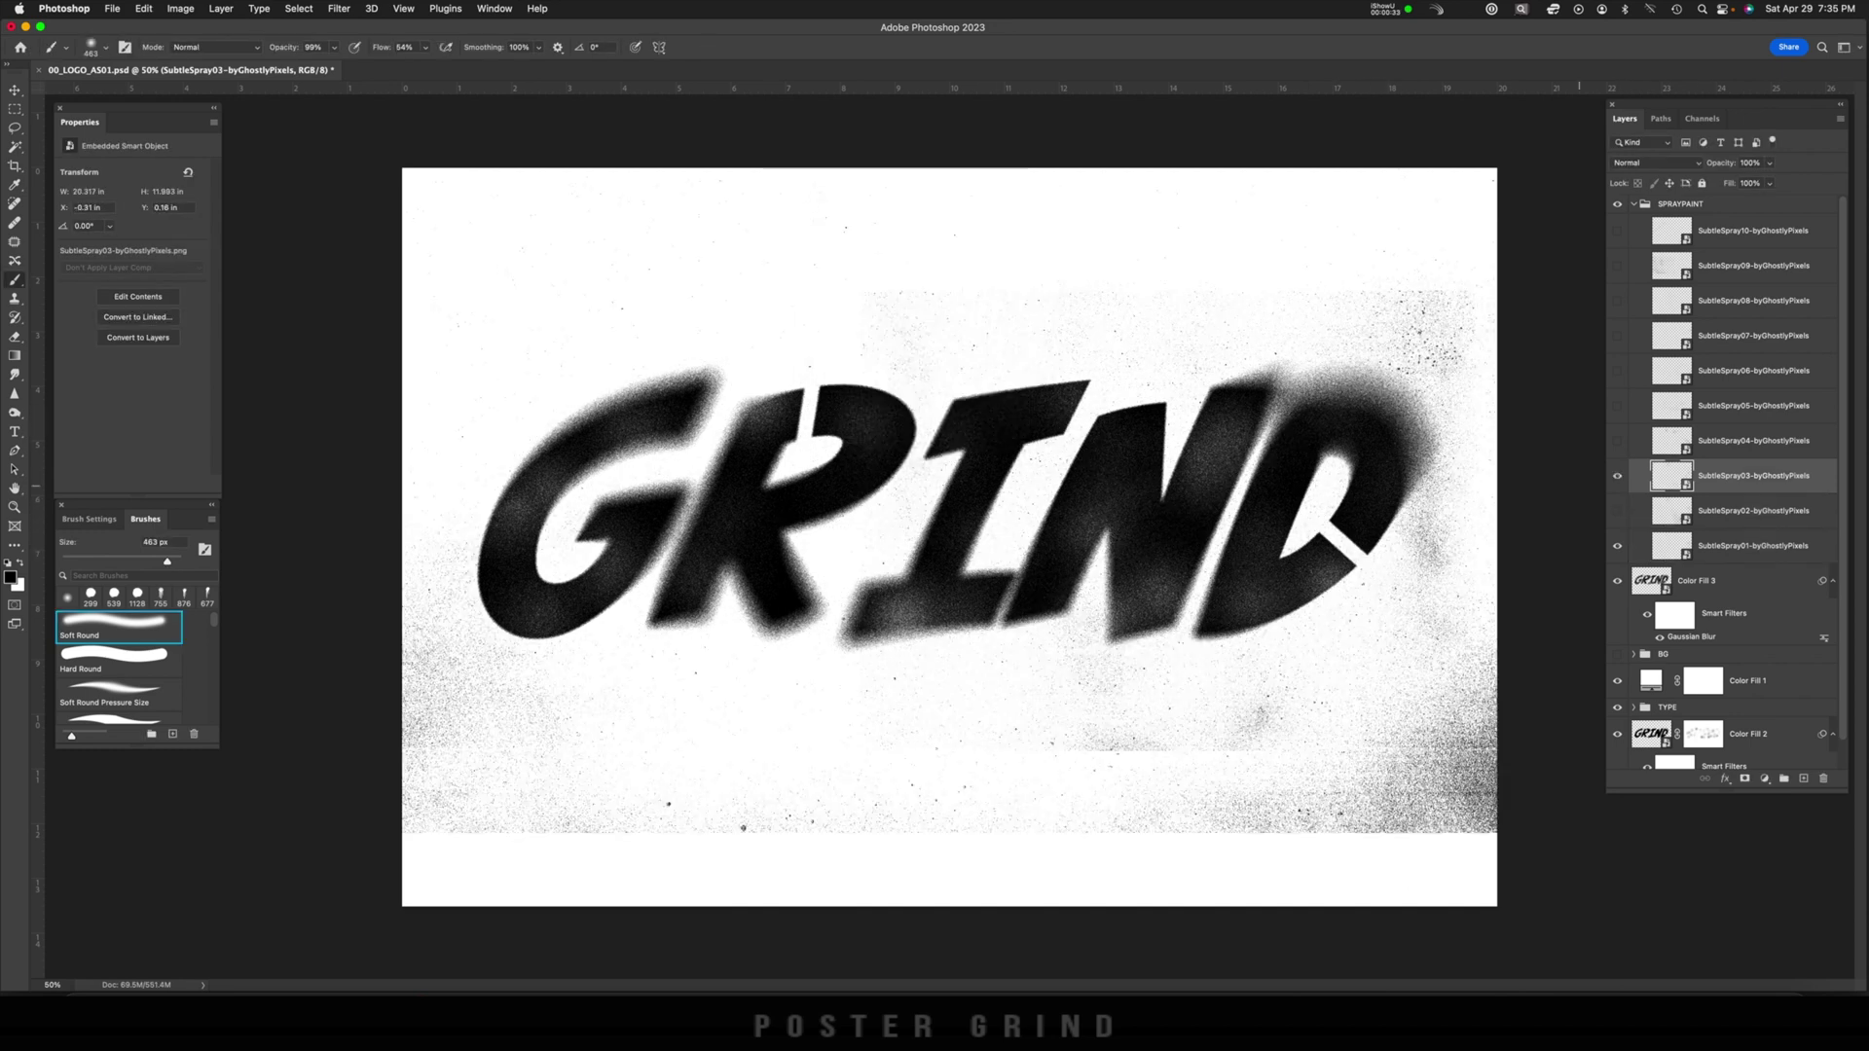
Show the SubtleSpray04 texture, scale it down slightly and position it around the lettering.
{"action": "left_click", "coordinate": [1752, 441]}
{"action": "key", "text": "super+t"}
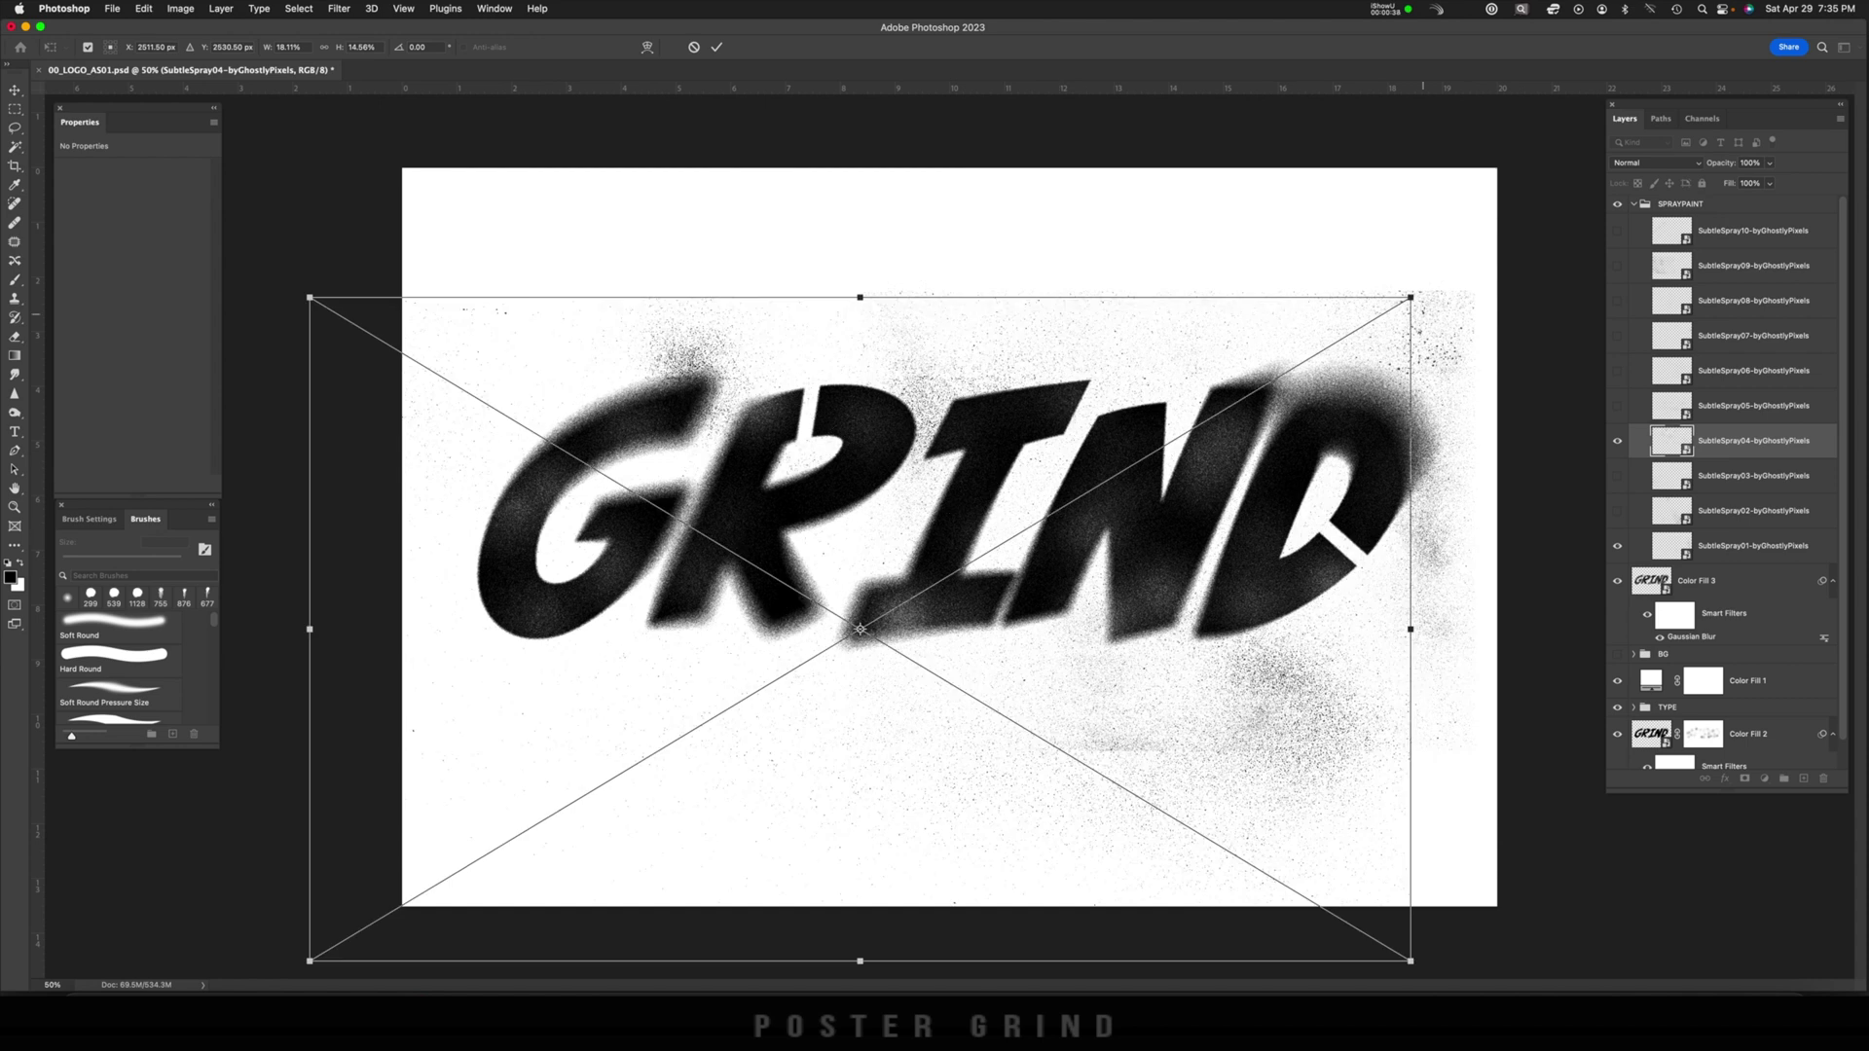
{"action": "left_click_drag", "start_coordinate": [1410, 296], "coordinate": [1379, 317]}
{"action": "mouse_move", "coordinate": [1145, 553]}
{"action": "left_mouse_down"}
{"action": "mouse_move", "coordinate": [1174, 538]}
{"action": "mouse_move", "coordinate": [1158, 553]}
{"action": "left_mouse_up"}
{"action": "key", "text": "Return"}
Add layer masks to SubtleSpray04 and SubtleSpray01 and brush away the excess speckles below the lettering with a soft round brush.
{"action": "key", "text": "b"}
{"action": "left_click", "coordinate": [1745, 778]}
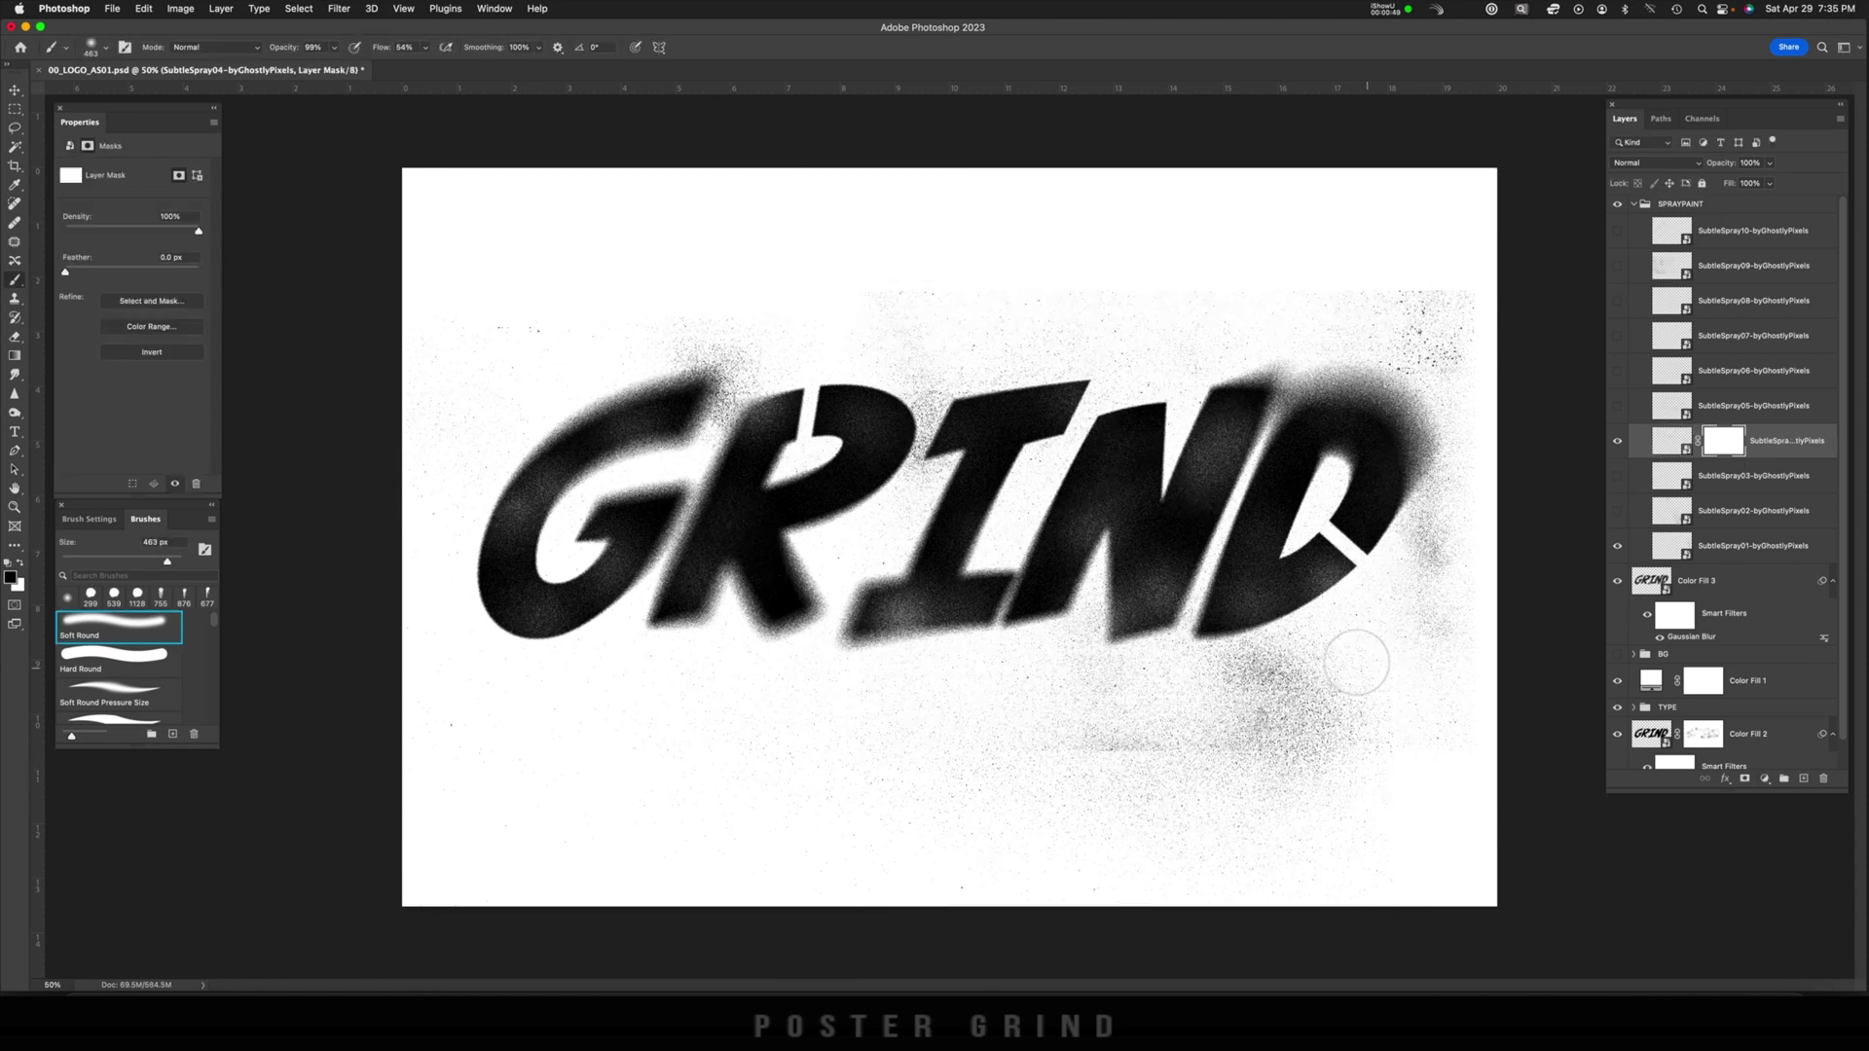
{"action": "left_click_drag", "start_coordinate": [681, 408], "coordinate": [730, 409]}
{"action": "left_click", "coordinate": [1617, 545]}
{"action": "left_click_drag", "start_coordinate": [1314, 754], "coordinate": [959, 781]}
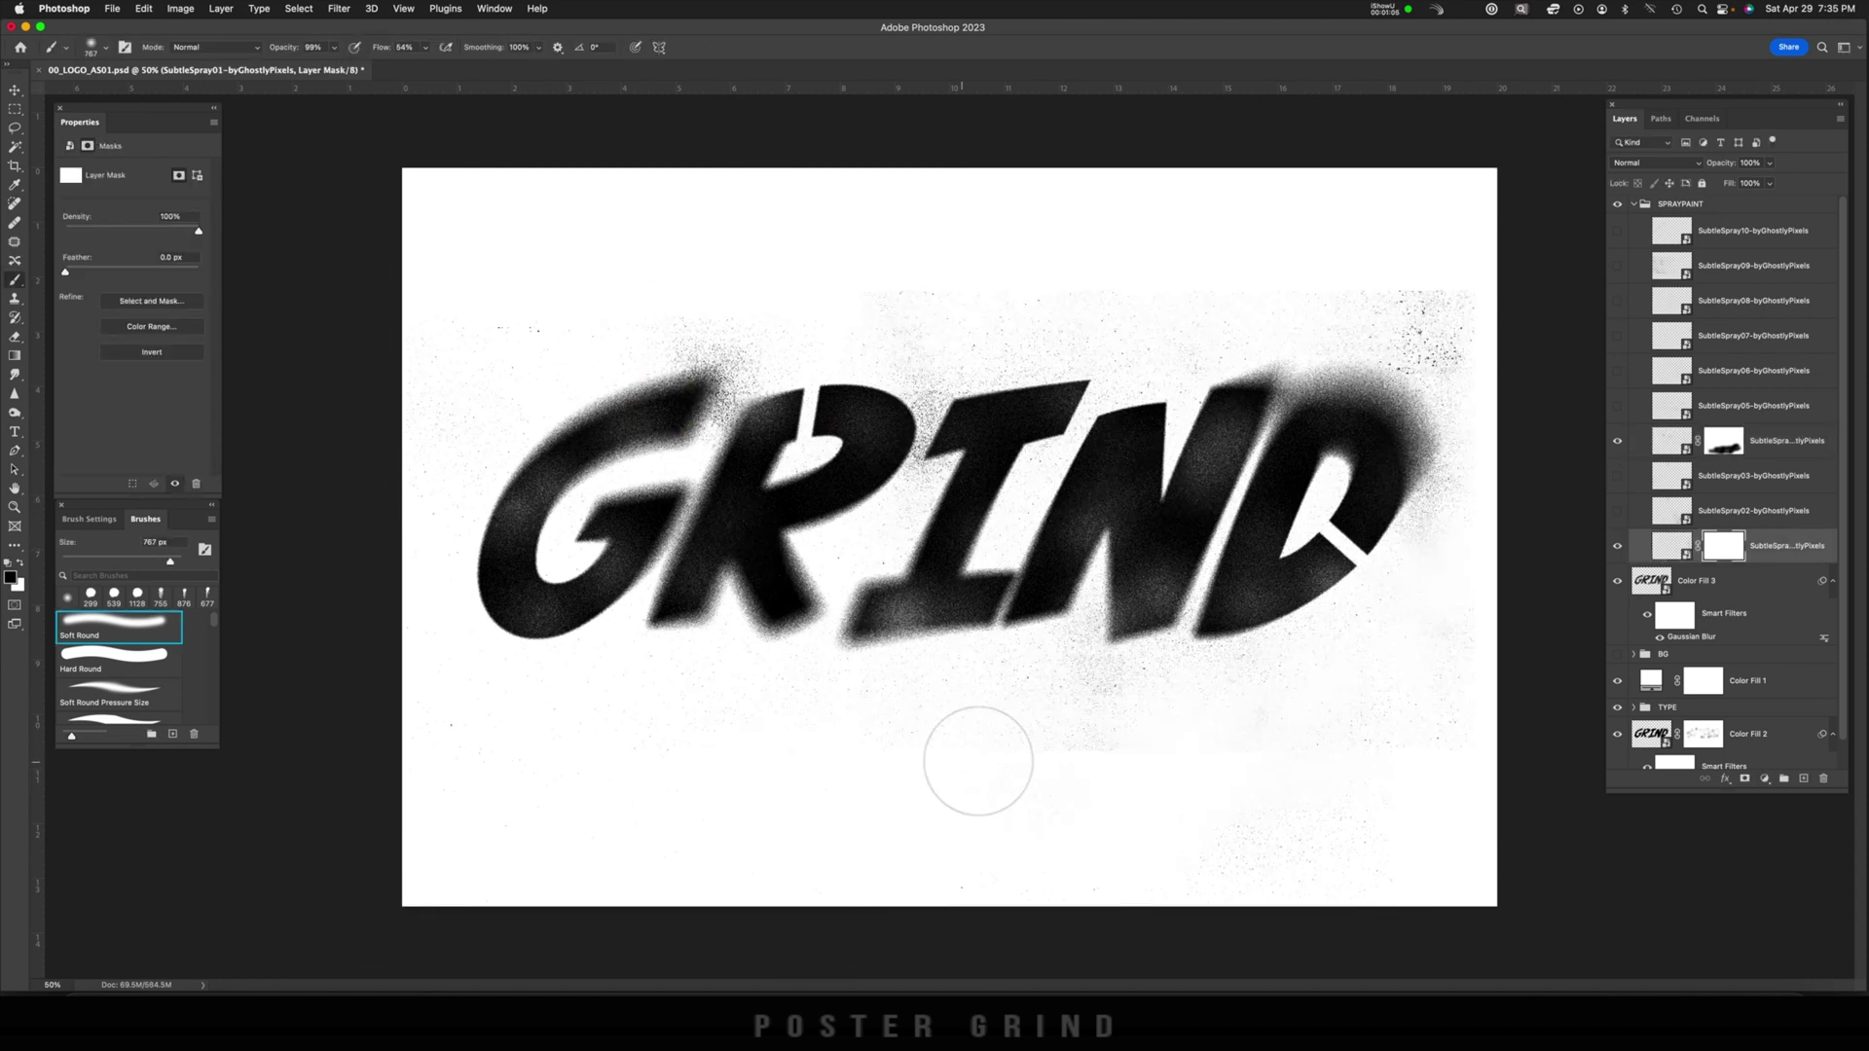
Place the SubtleSpray10 texture over the artwork at about 16.20% scale, then mask out its hard edge and surplus spray.
{"action": "left_click", "coordinate": [1752, 510]}
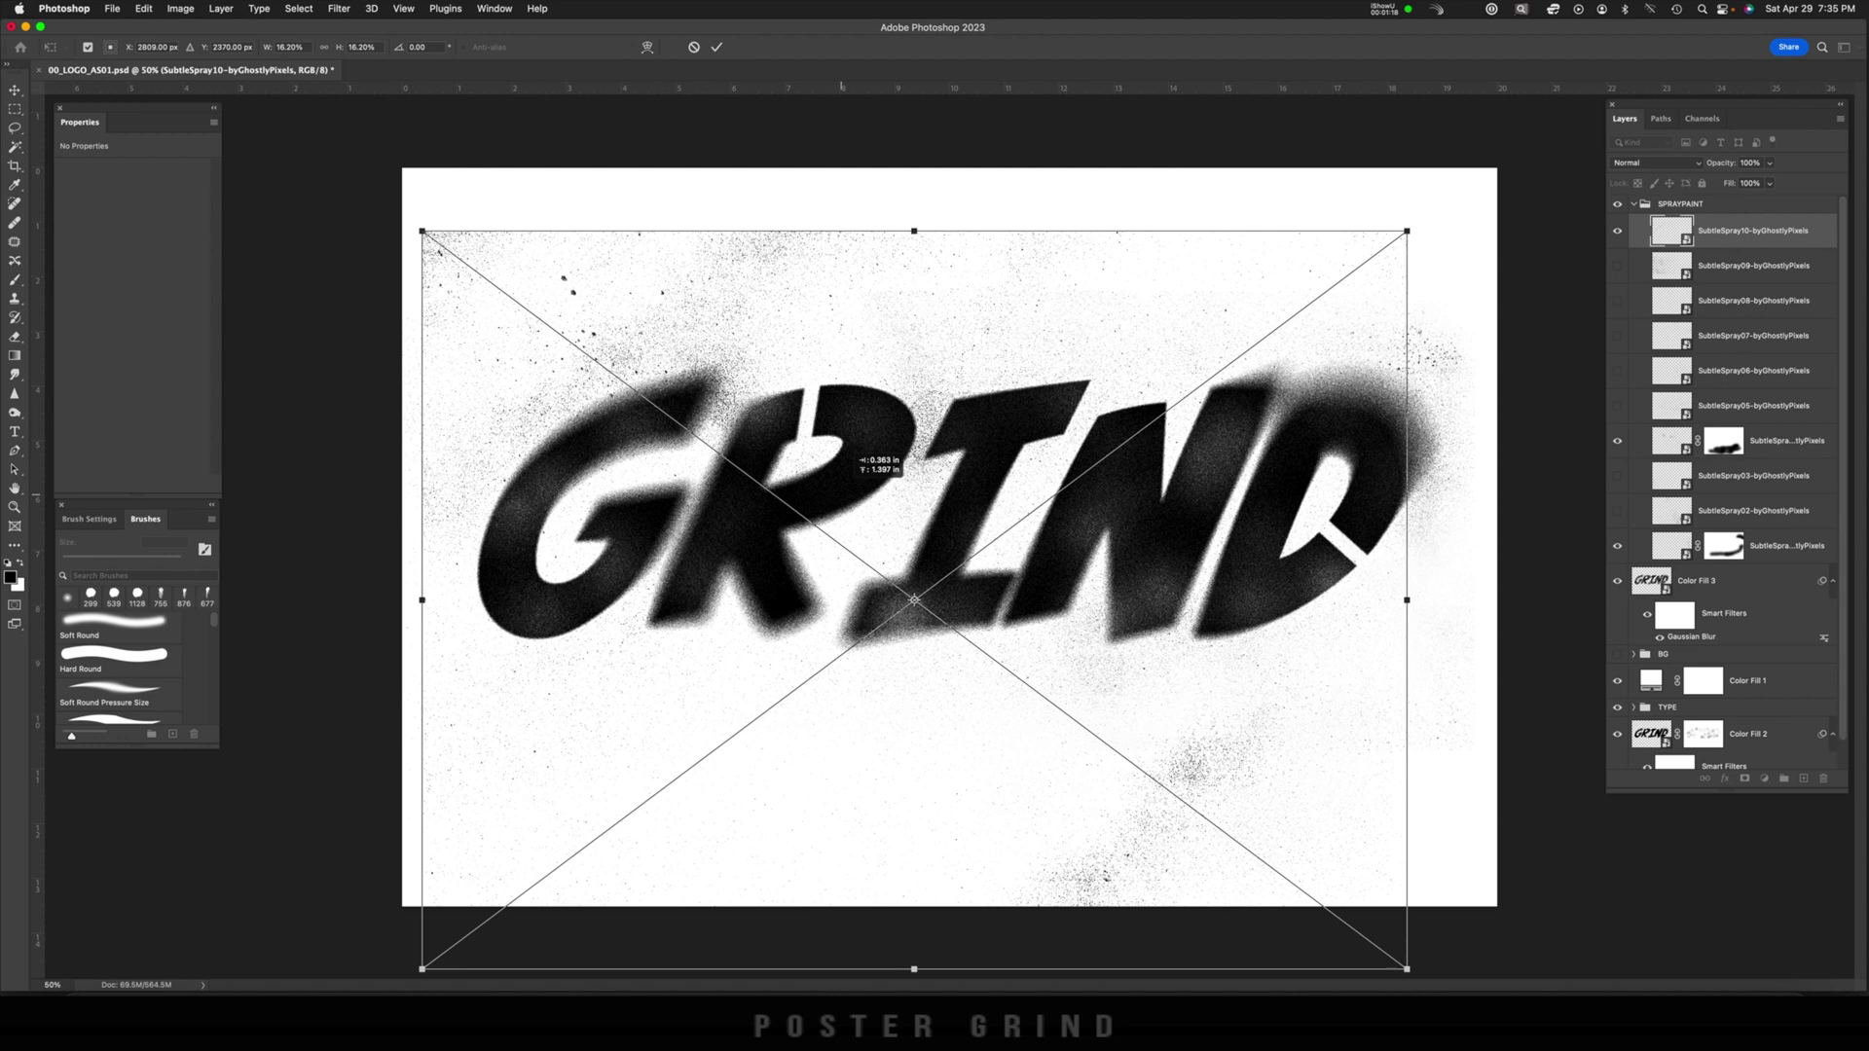
{"action": "key", "text": "Return"}
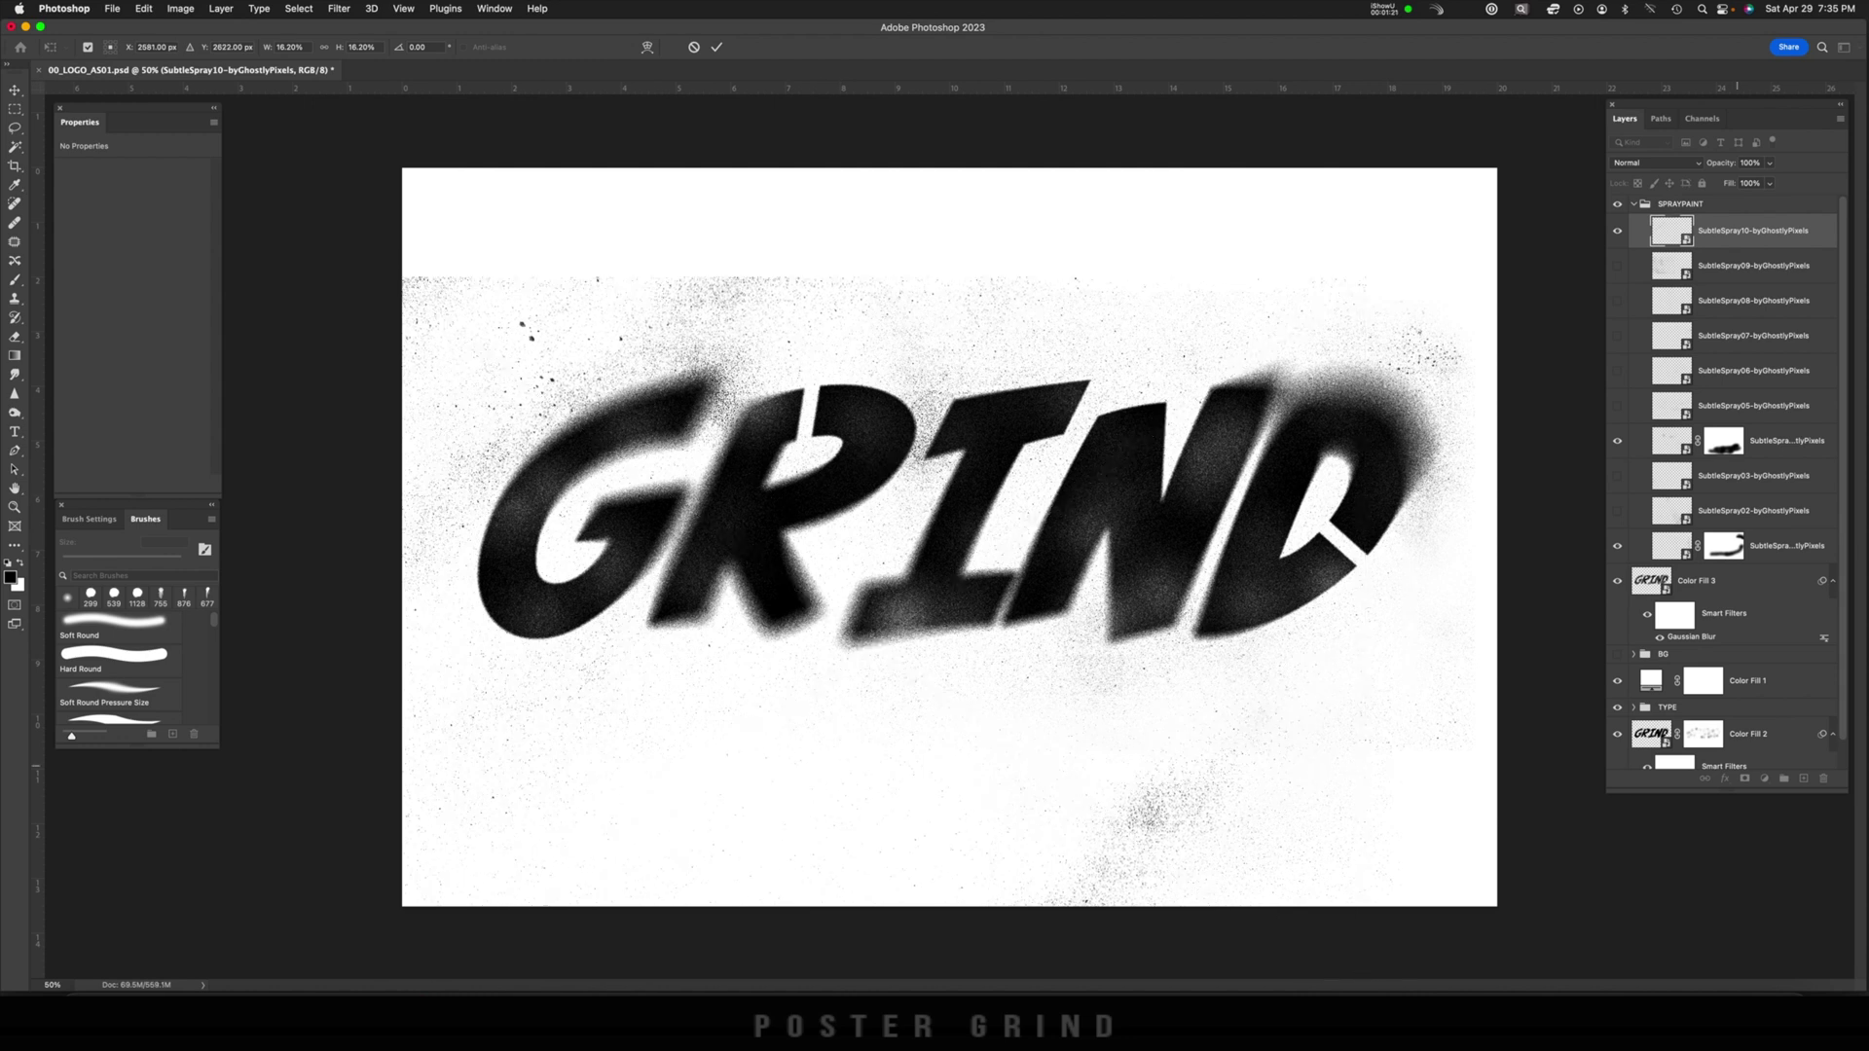
{"action": "left_click", "coordinate": [1745, 779]}
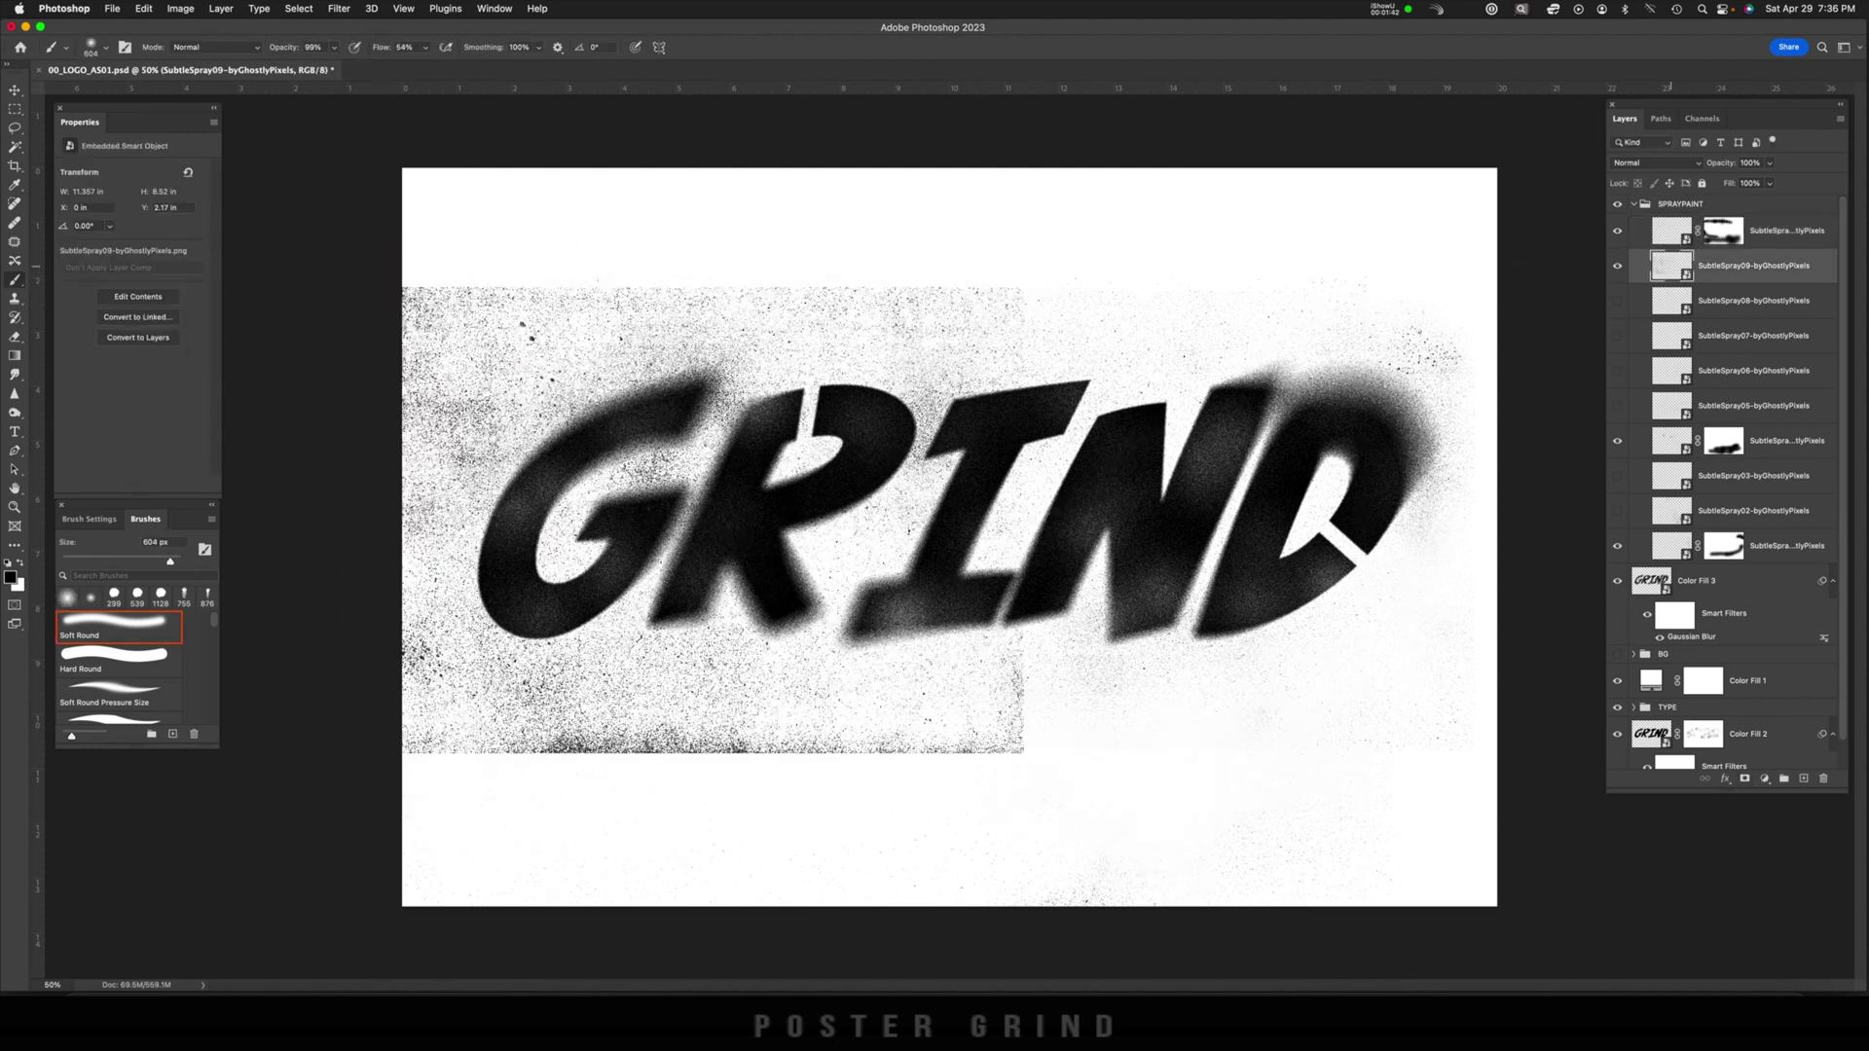
{"action": "left_click_drag", "start_coordinate": [701, 456], "coordinate": [1148, 457]}
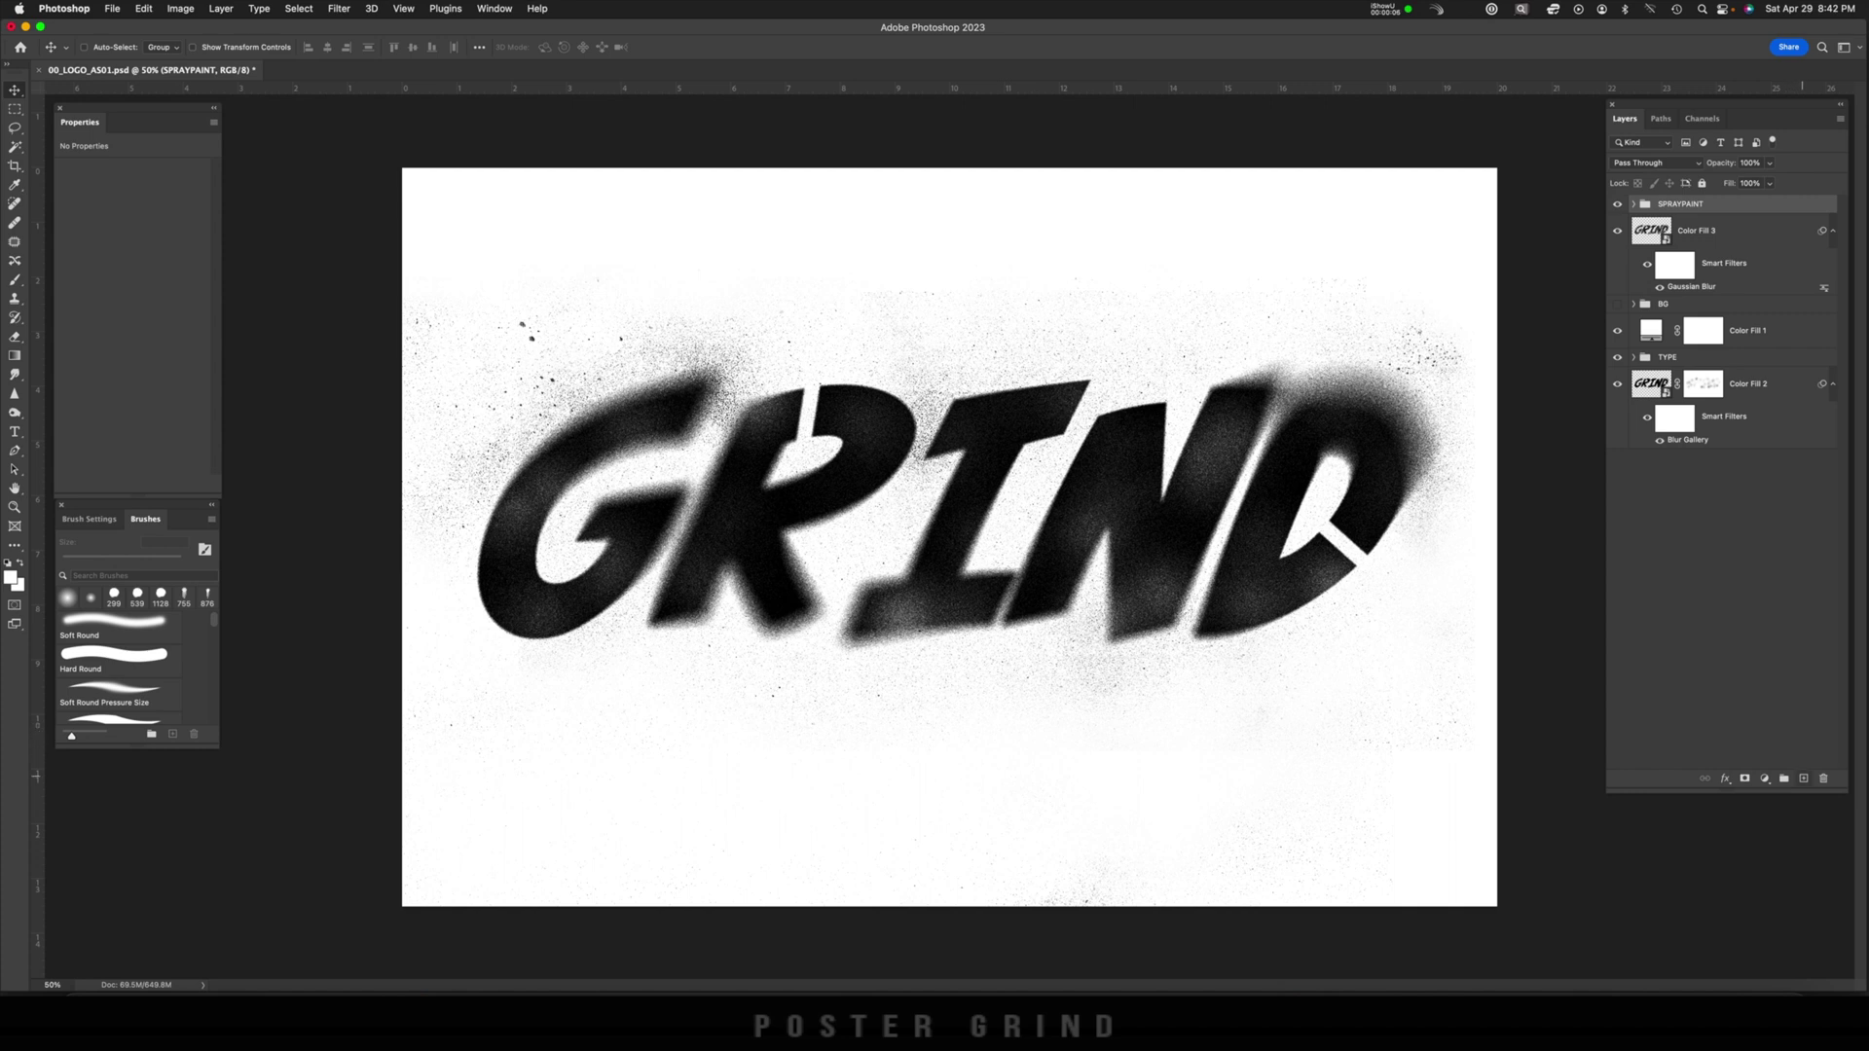
Stamp all visible artwork onto a new layer above SPRAYPAINT and select its white areas with Color Range at fuzziness 200.
{"action": "key", "text": "super+alt+shift+n"}
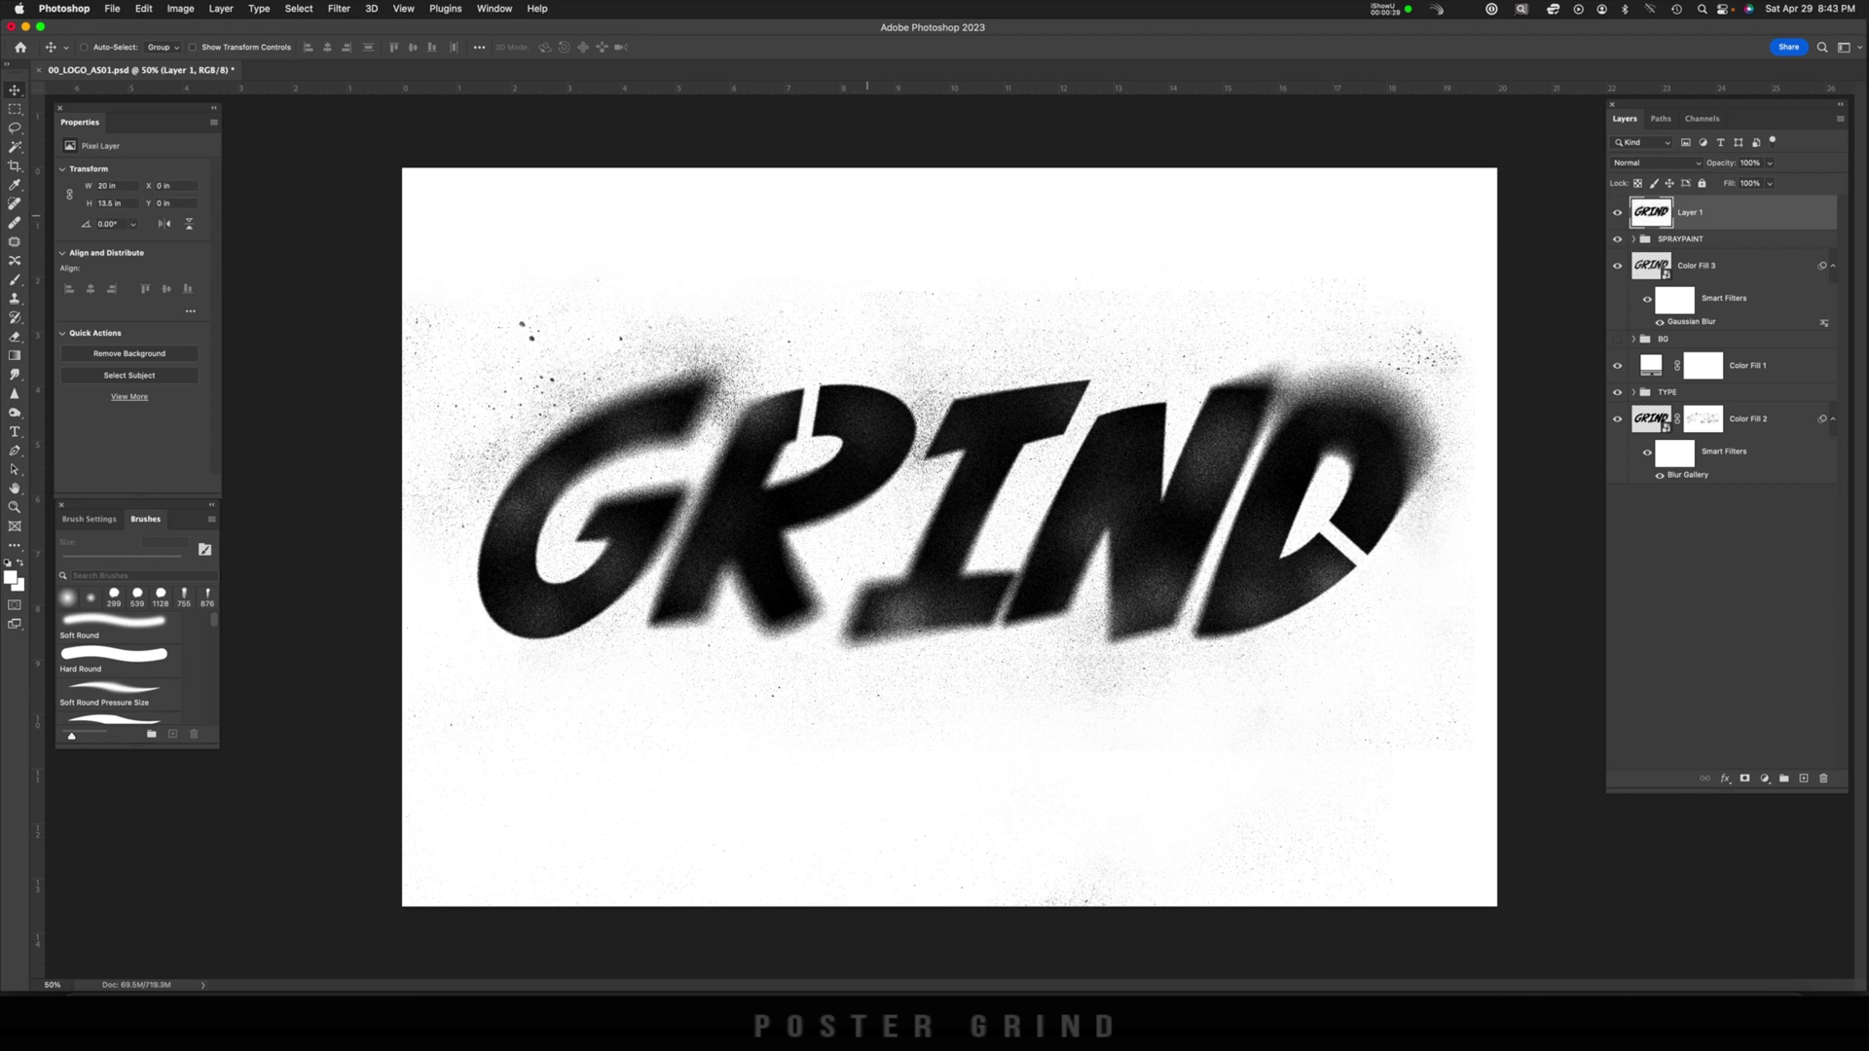
{"action": "left_click", "coordinate": [298, 8]}
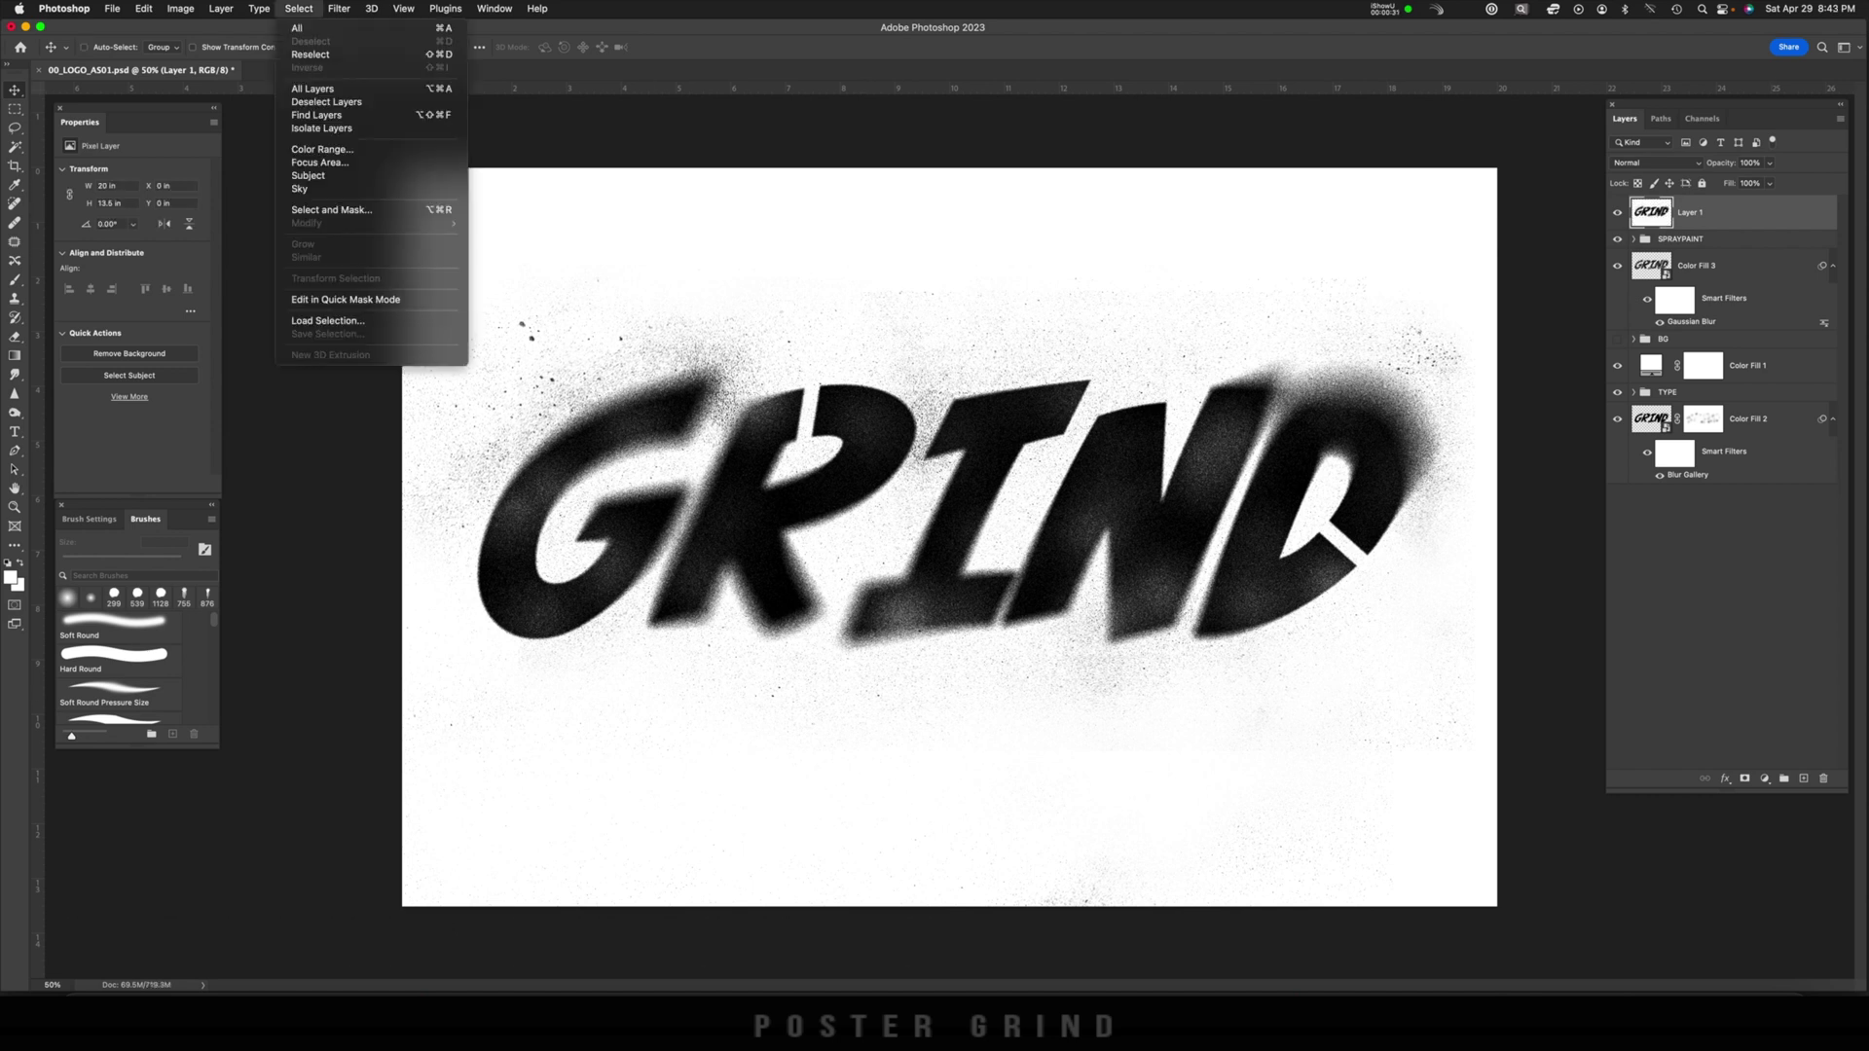
{"action": "left_click", "coordinate": [321, 149]}
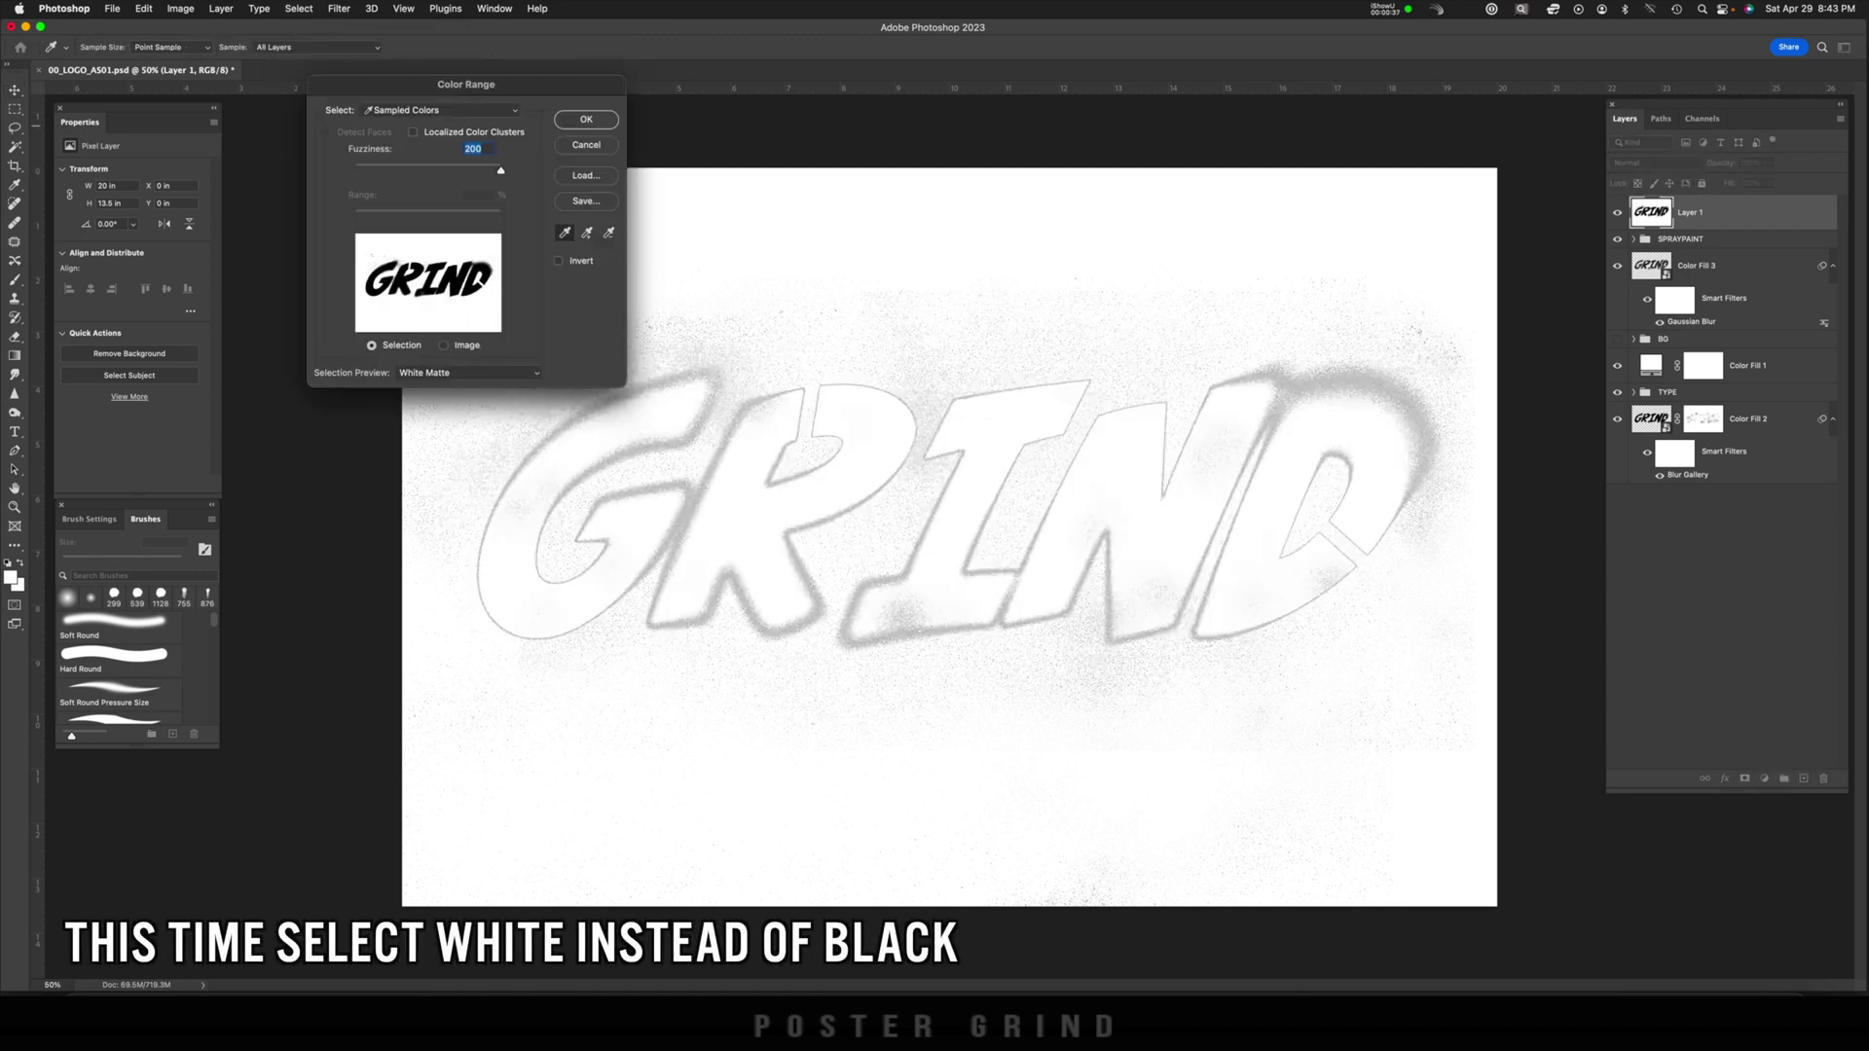
{"action": "key", "text": "Return"}
{"action": "key", "text": "v"}
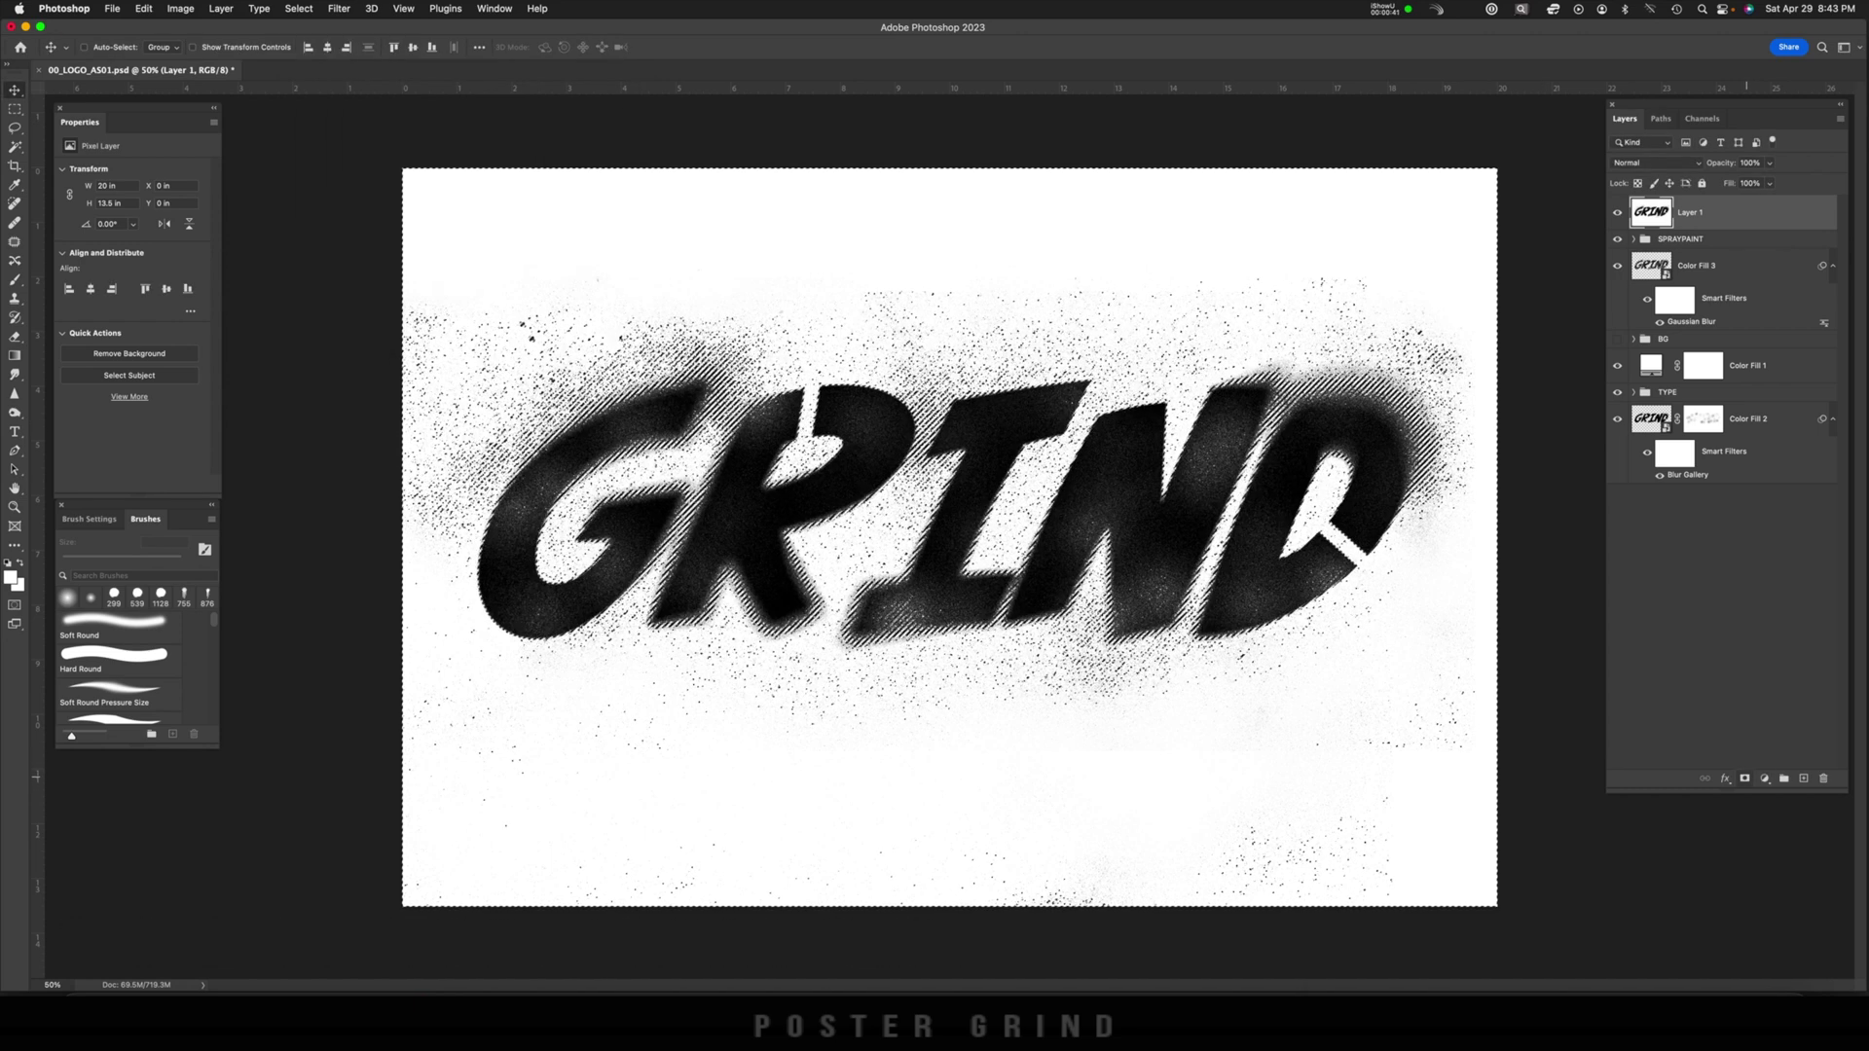
Mask Layer 1 from the white selection, invert the mask and convert the layer to a Smart Object.
{"action": "left_click", "coordinate": [1745, 778]}
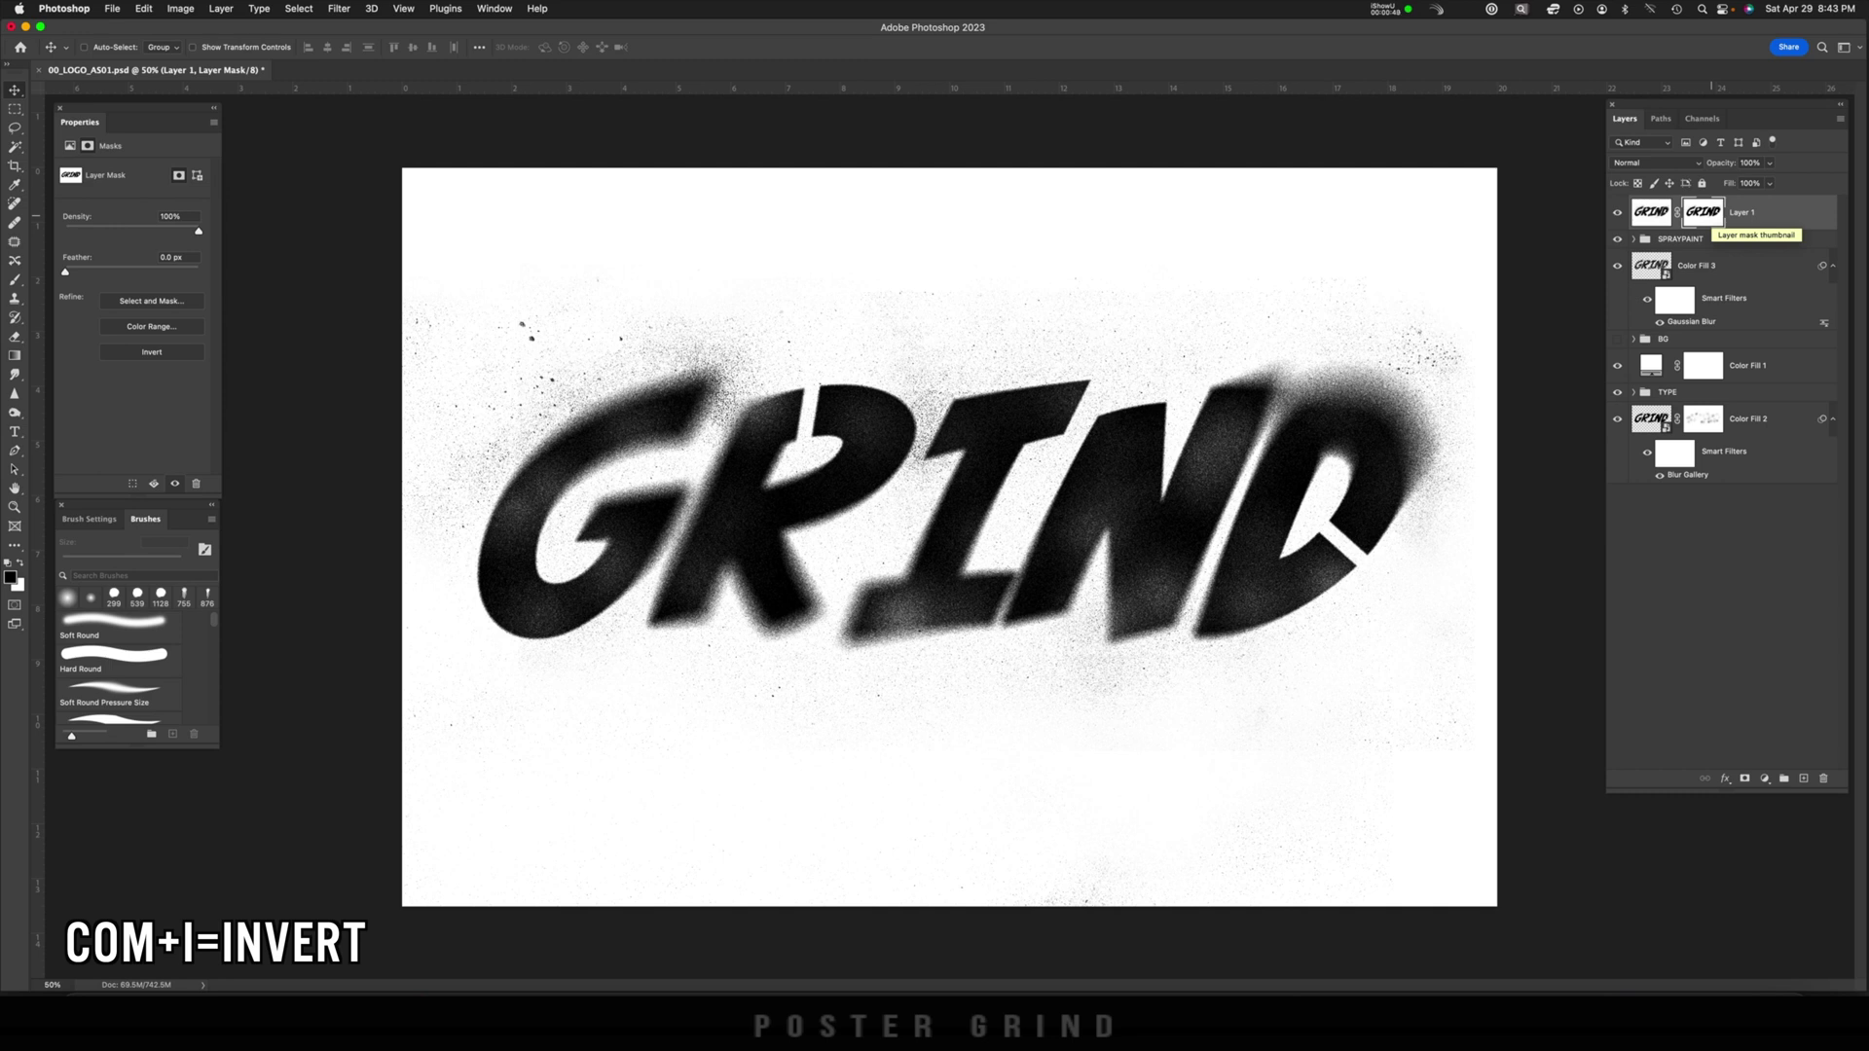
{"action": "key", "text": "super+i"}
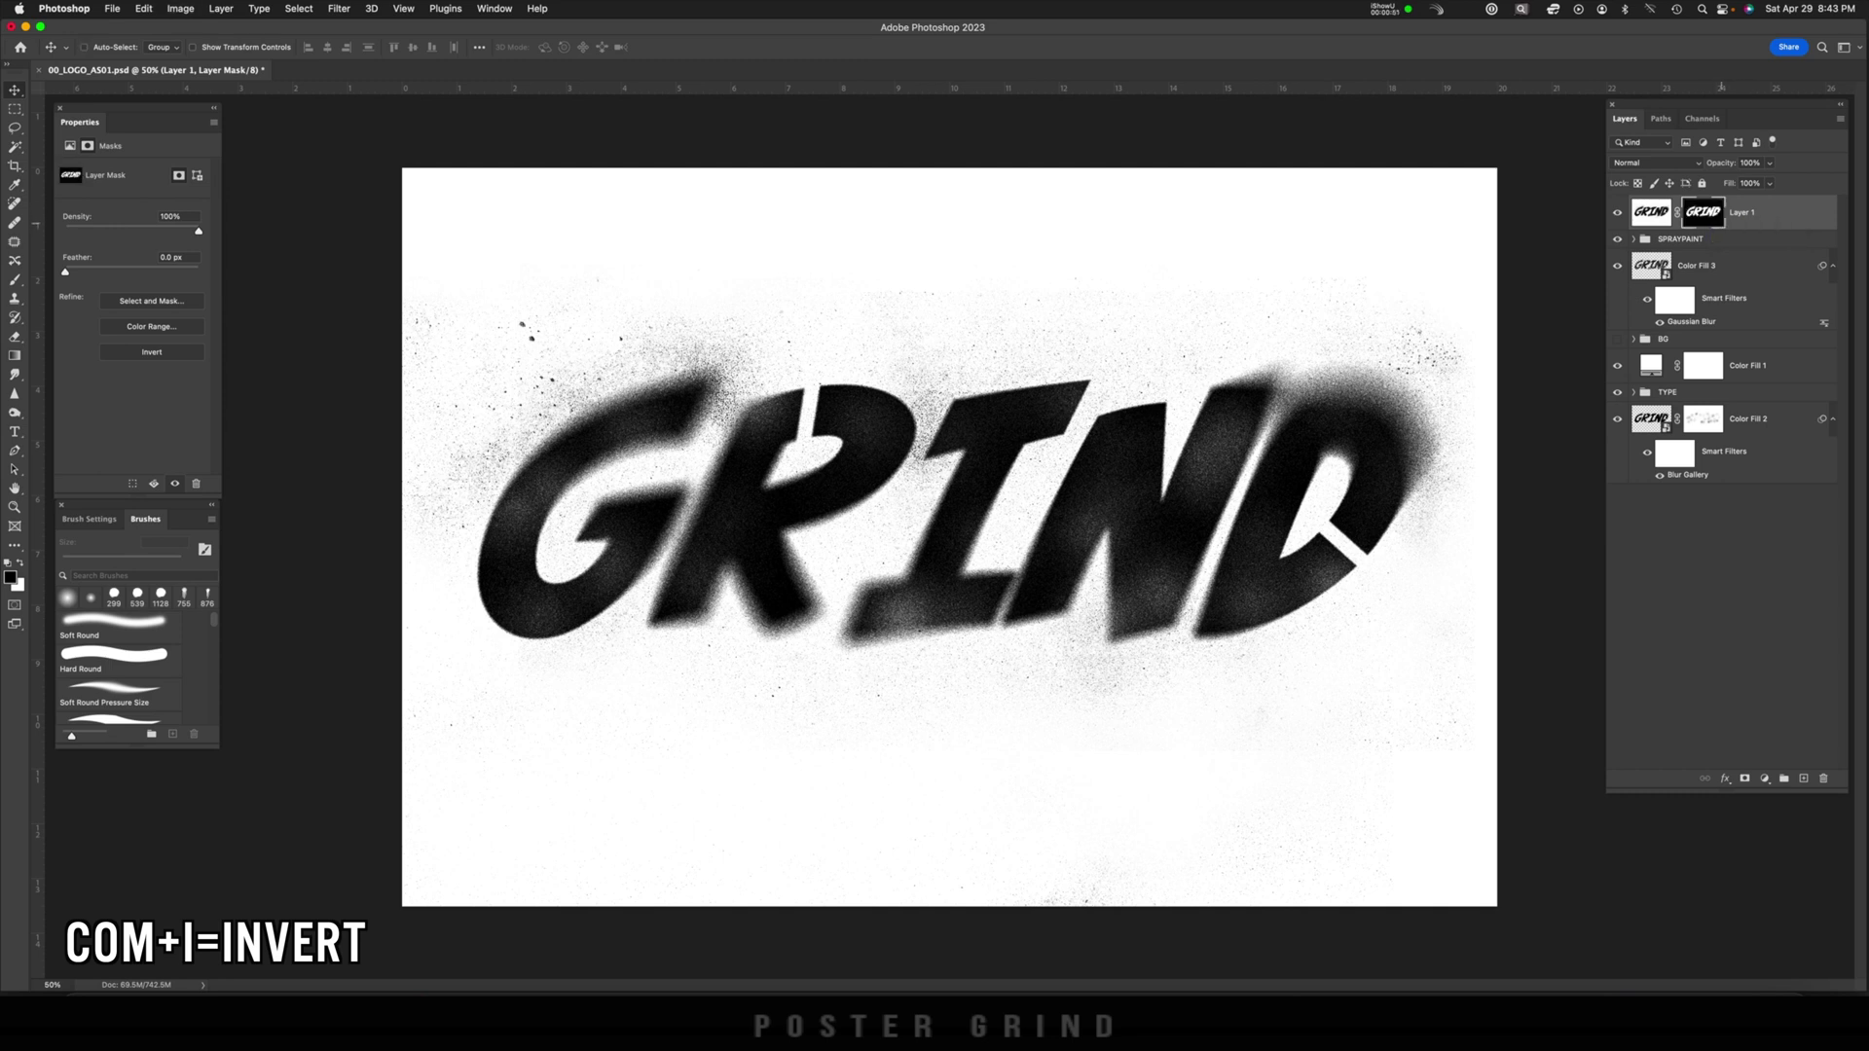
{"action": "right_click", "coordinate": [1606, 207]}
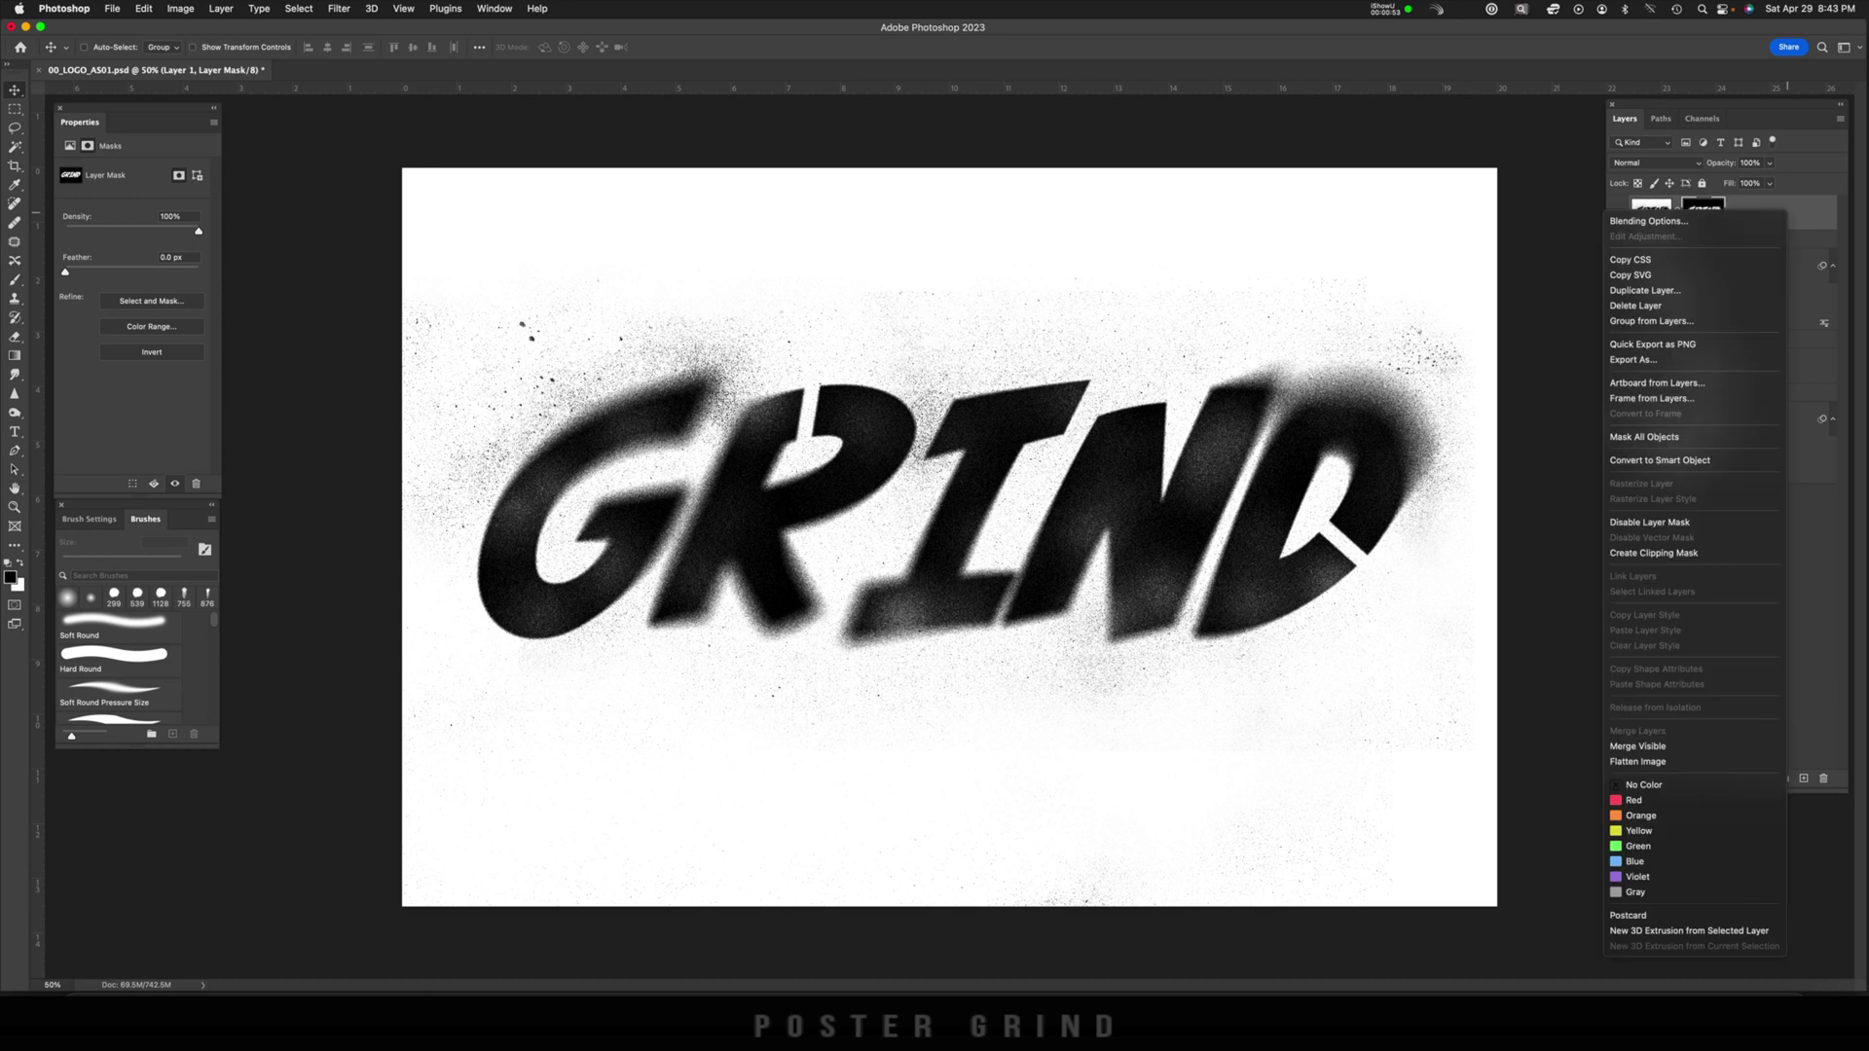
{"action": "left_click", "coordinate": [1660, 459]}
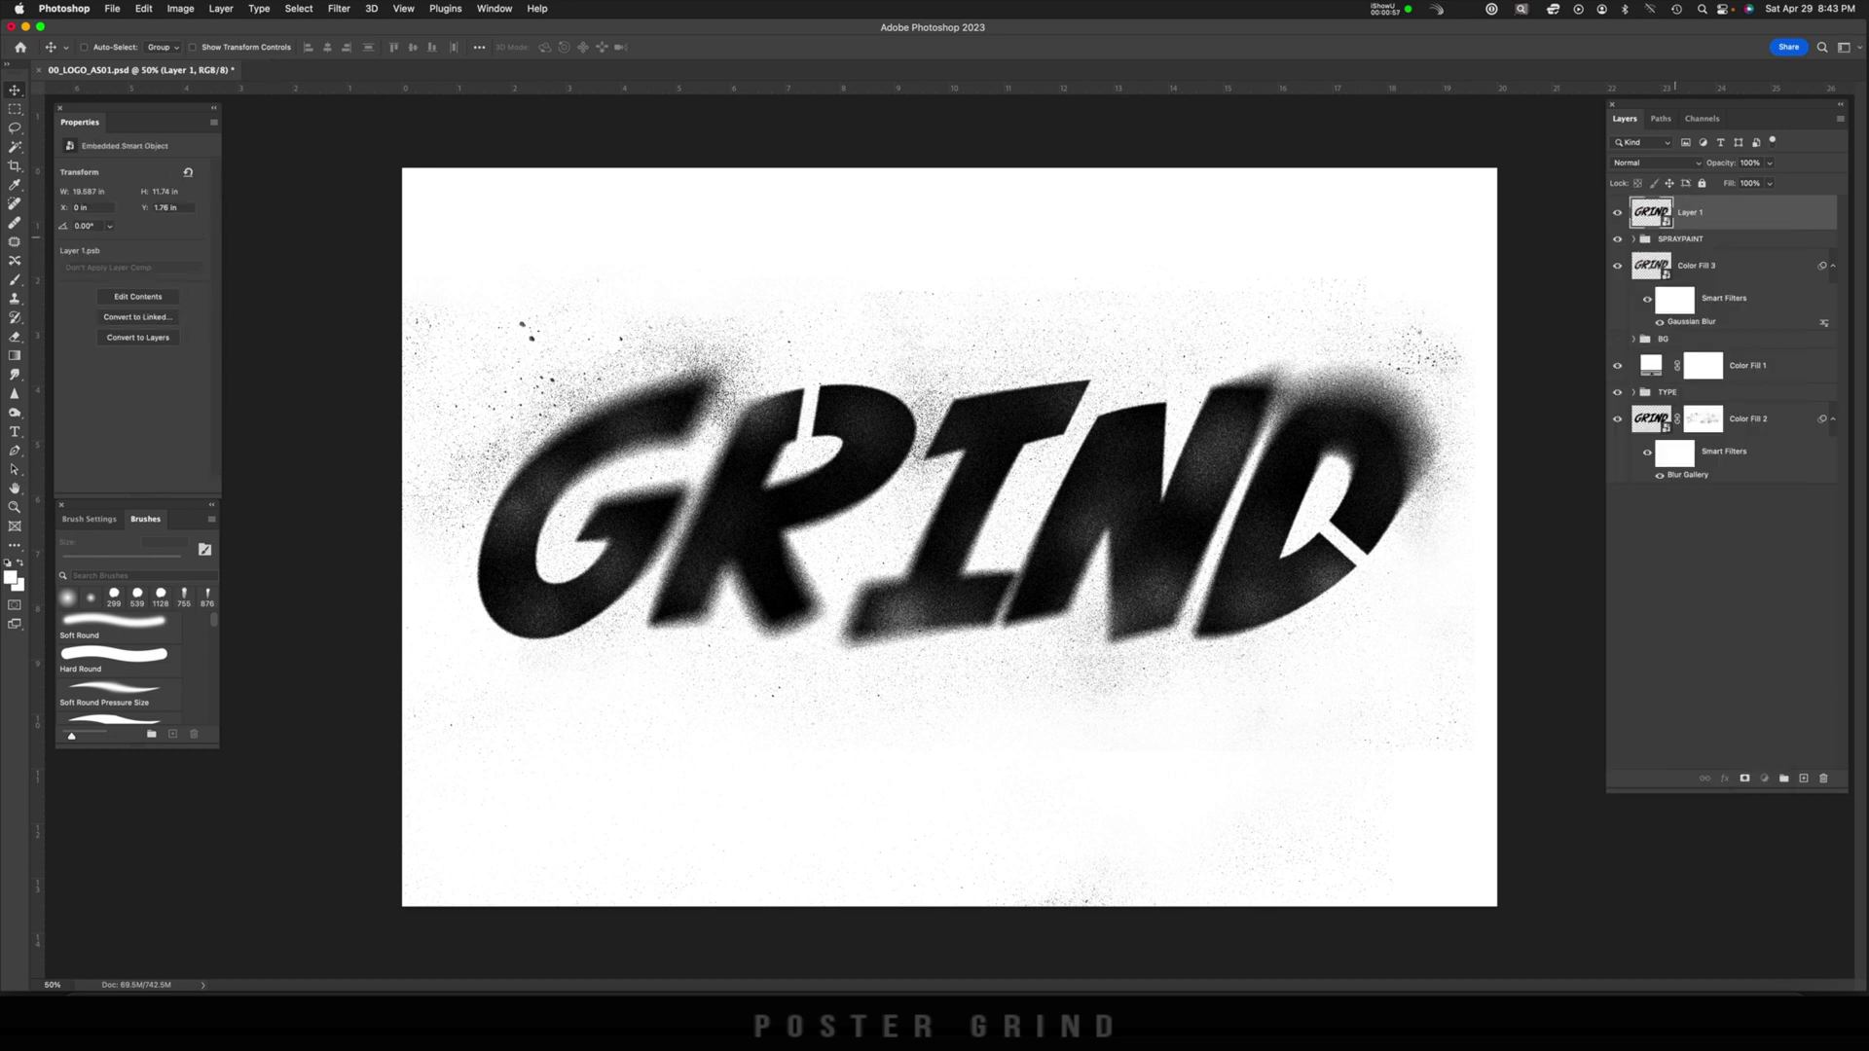
Move the SPRAYPAINT group and Color Fill 3 beneath Color Fill 2, and place the concrete wall texture in BG behind the lettering.
{"action": "left_click", "coordinate": [1675, 239]}
{"action": "left_click", "coordinate": [1651, 271], "text": "shift"}
{"action": "left_click_drag", "start_coordinate": [1713, 239], "coordinate": [1723, 527]}
{"action": "mouse_move", "coordinate": [1182, 436]}
{"action": "left_mouse_down"}
{"action": "mouse_move", "coordinate": [1160, 472]}
{"action": "mouse_move", "coordinate": [1147, 417]}
{"action": "mouse_move", "coordinate": [1156, 429]}
{"action": "left_mouse_up"}
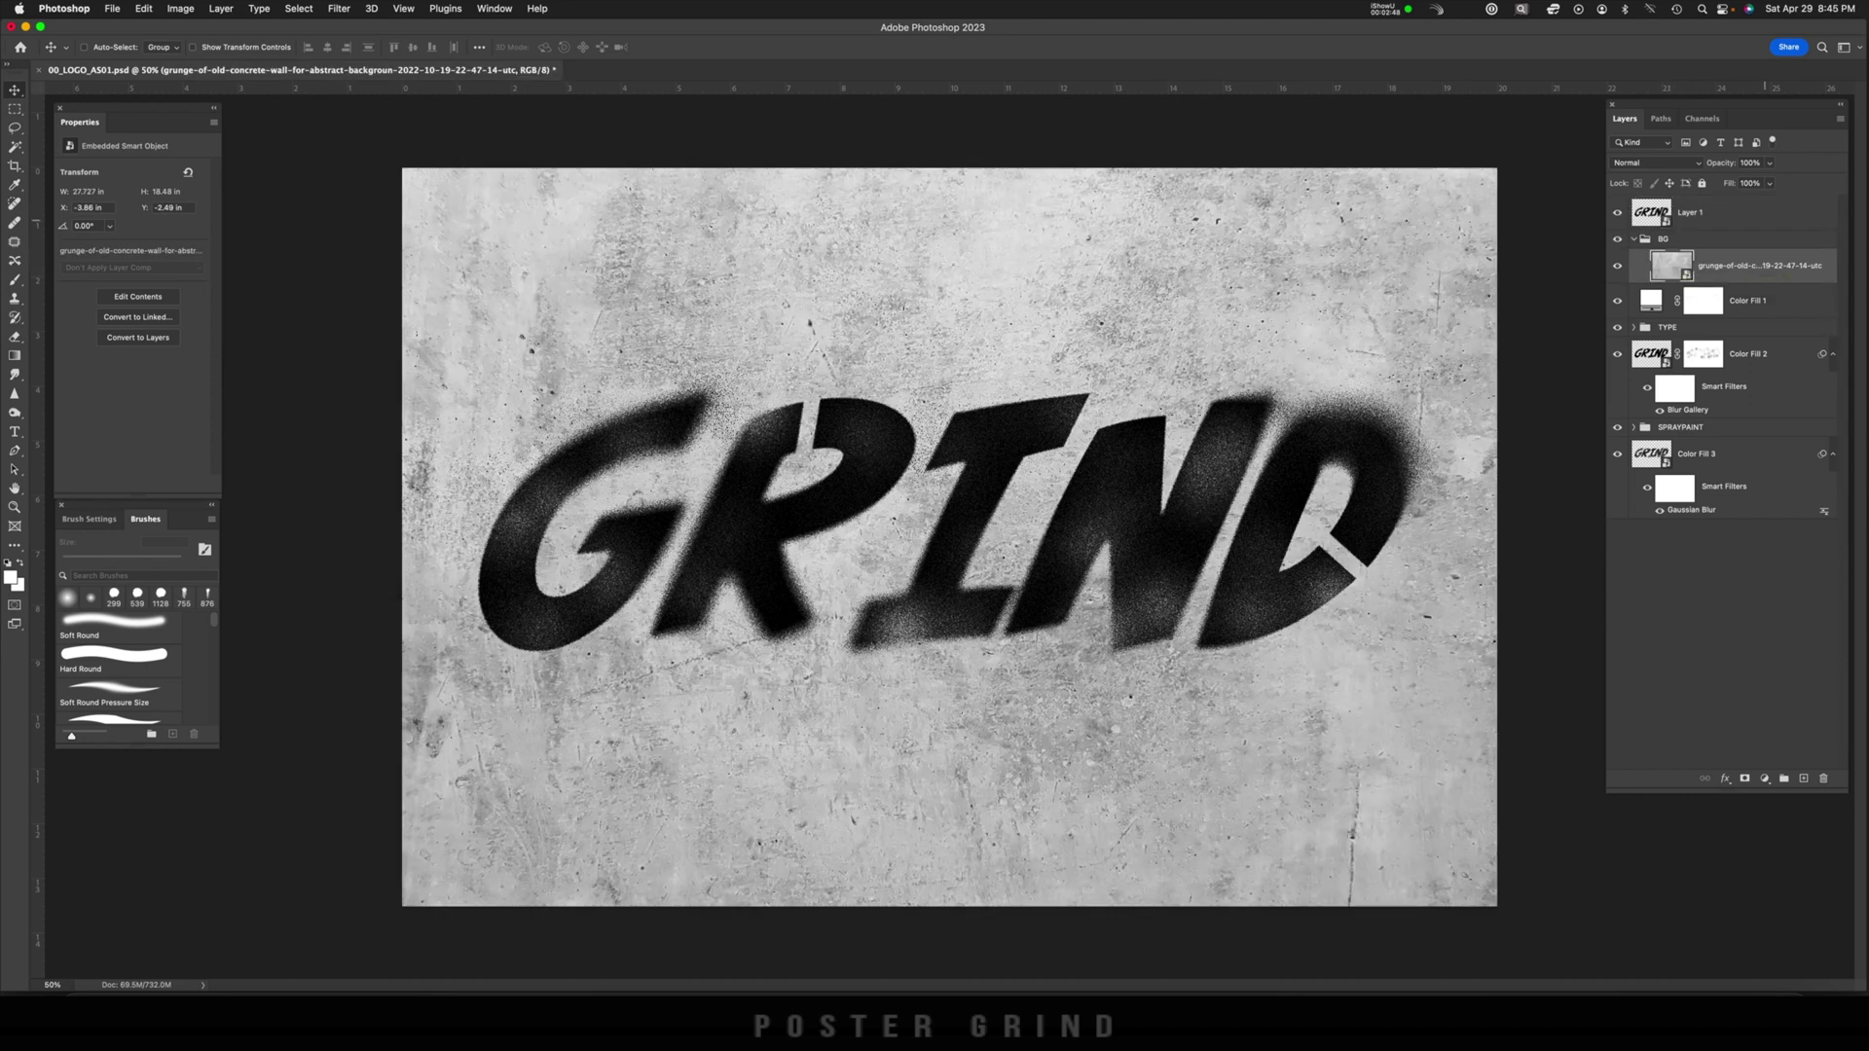
Blend Layer 1 into the concrete using Blend If, splitting the Underlying Layer sliders to 0/146 for blacks and 208/255 for whites.
{"action": "left_click", "coordinate": [1764, 219]}
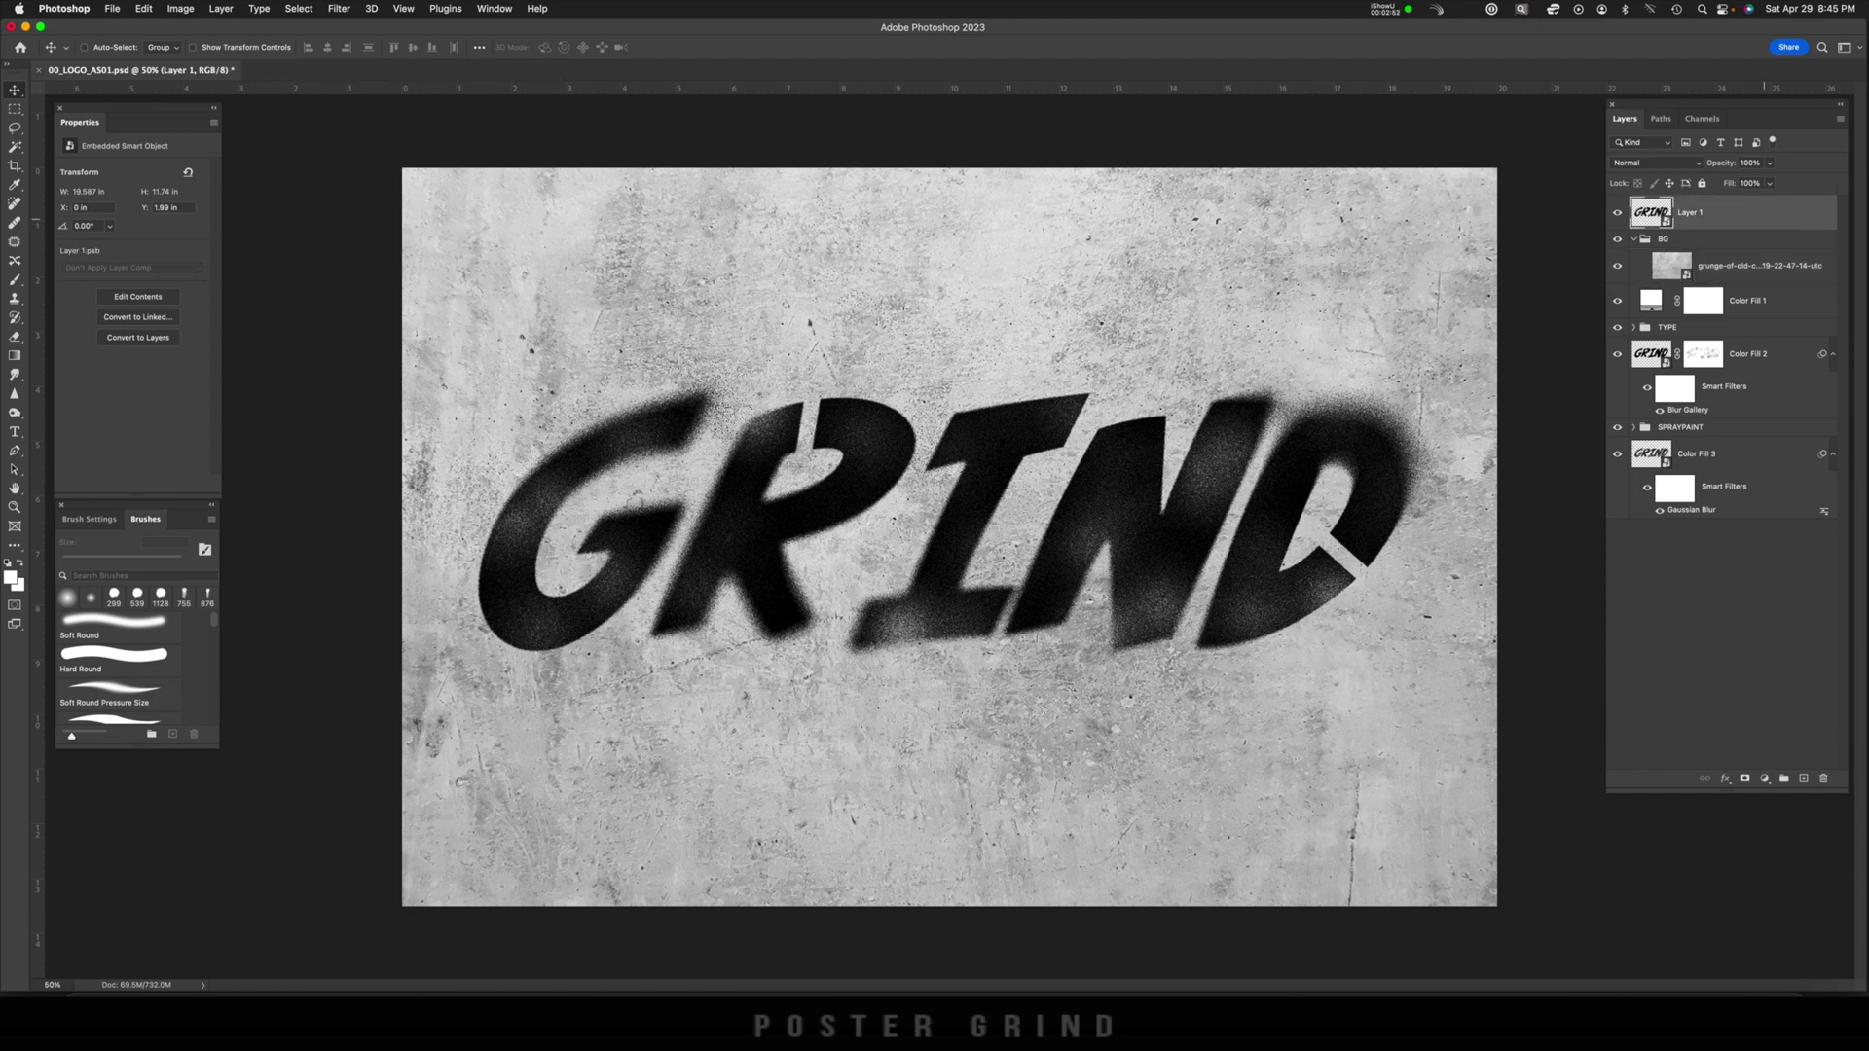
{"action": "double_click", "coordinate": [1764, 212]}
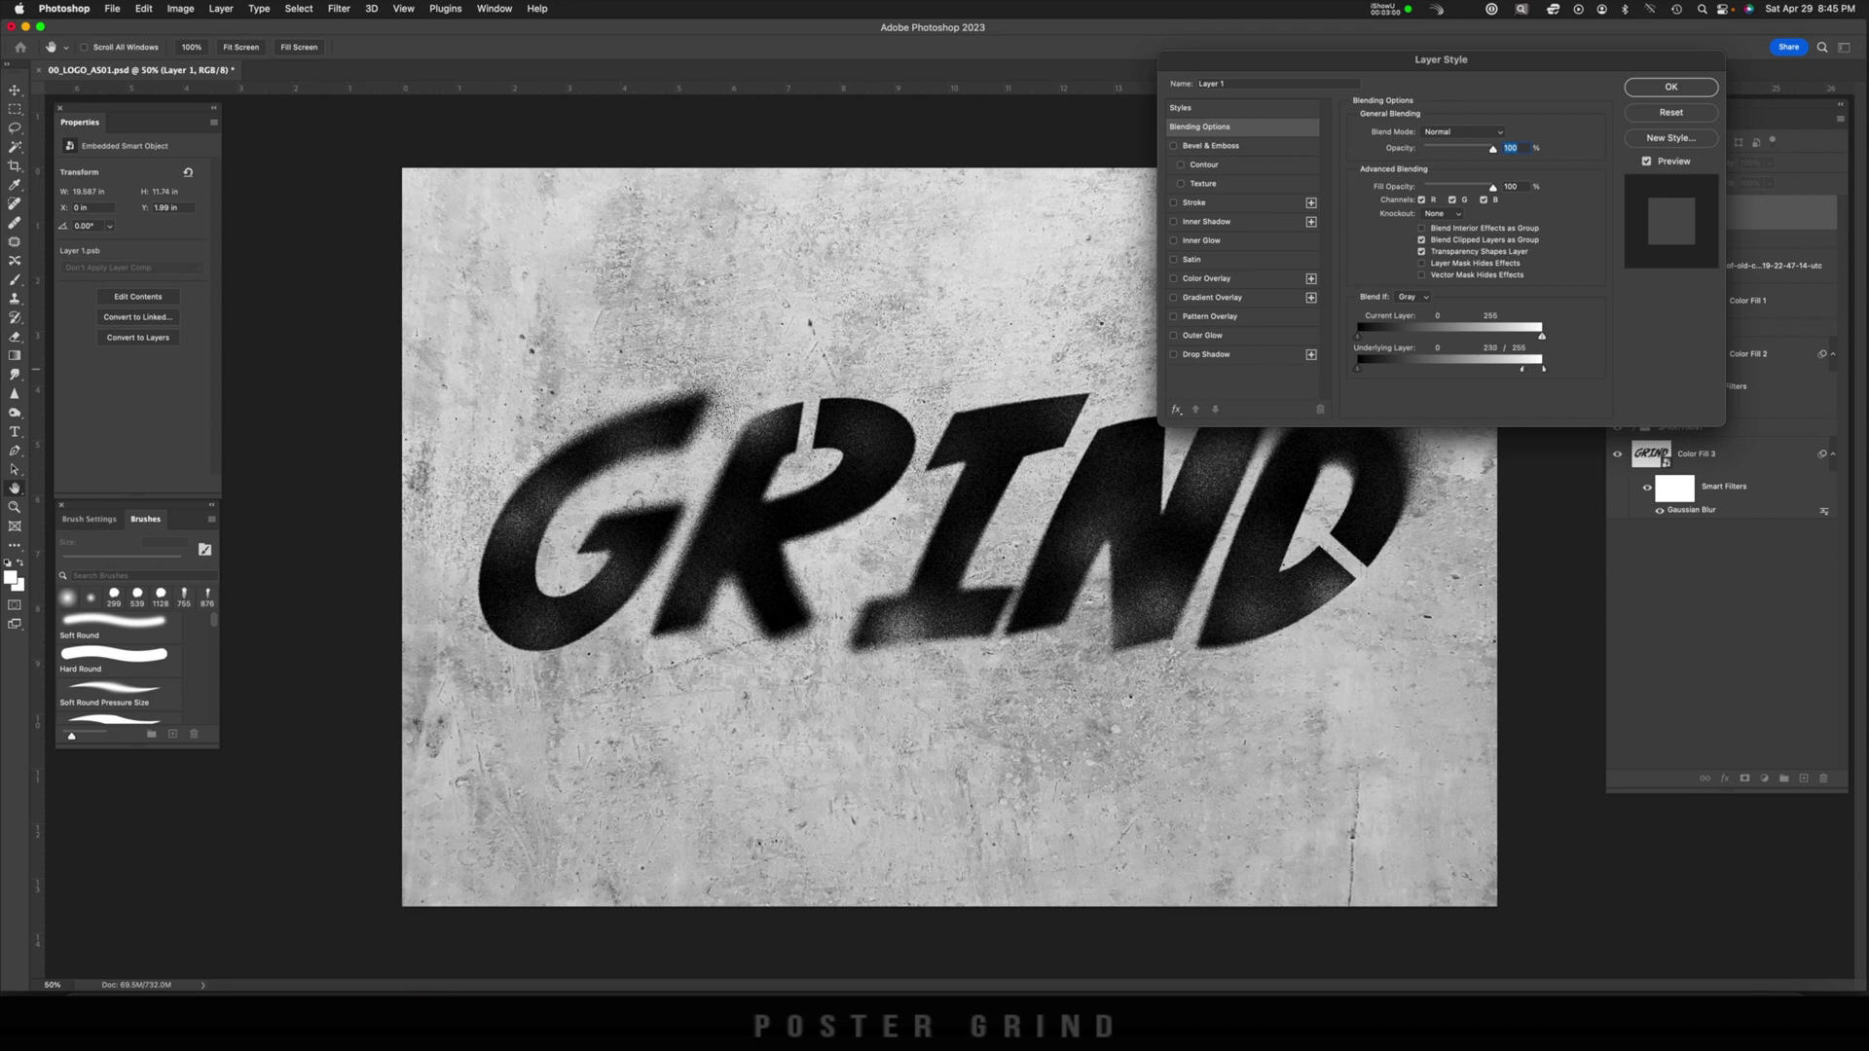
{"action": "left_click_drag", "start_coordinate": [1522, 369], "coordinate": [1507, 369]}
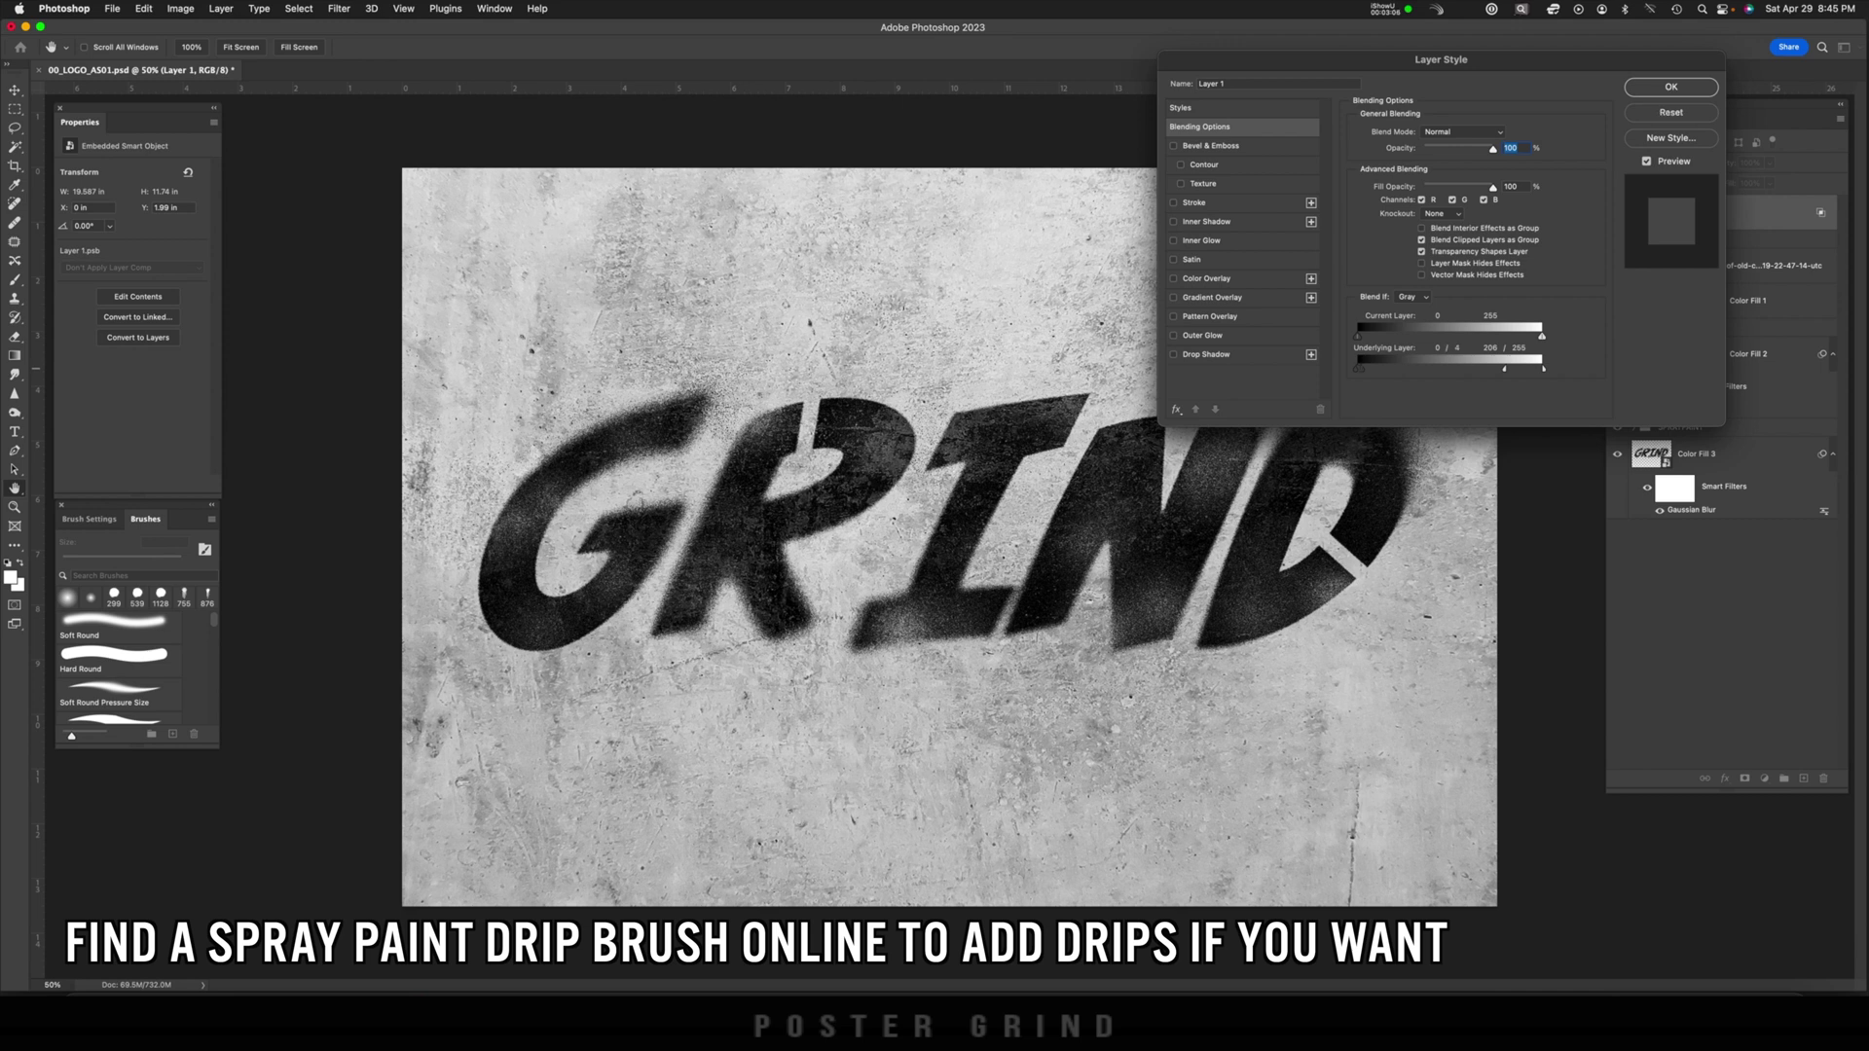
{"action": "left_click_drag", "start_coordinate": [1378, 369], "coordinate": [1482, 369]}
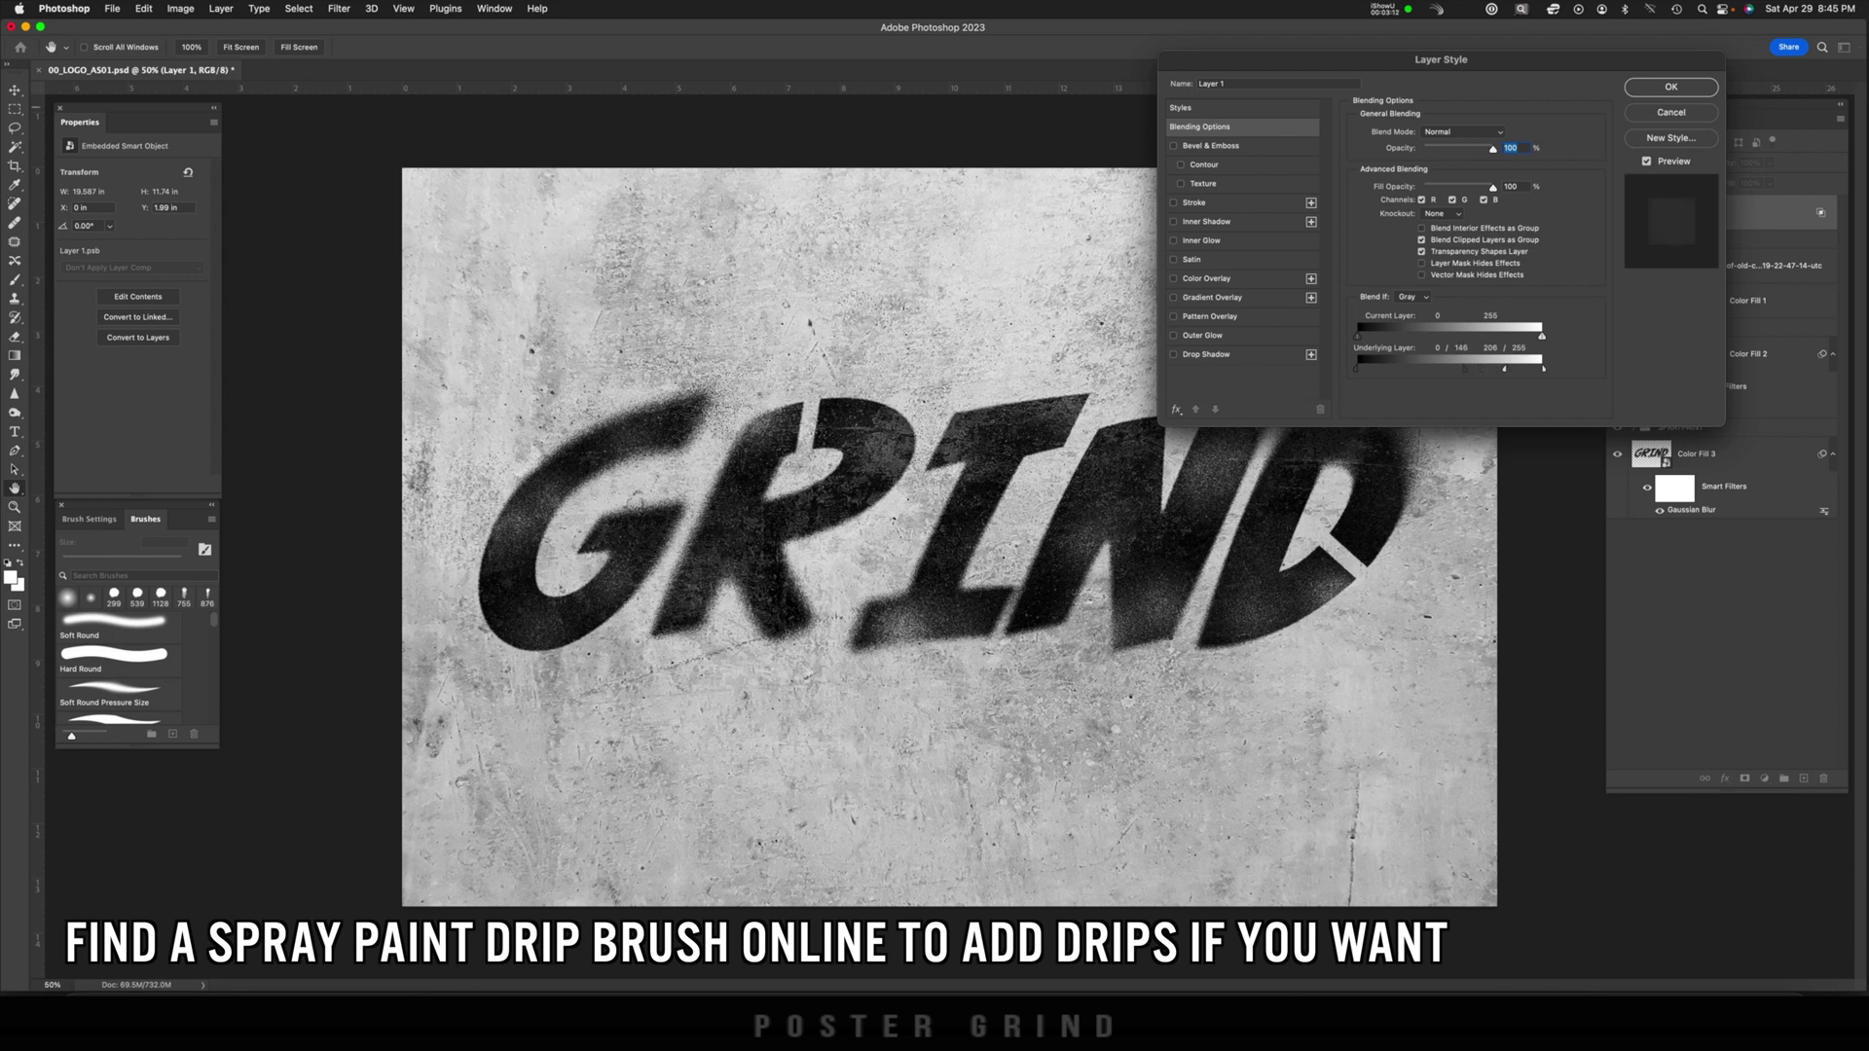
{"action": "key", "text": "Return"}
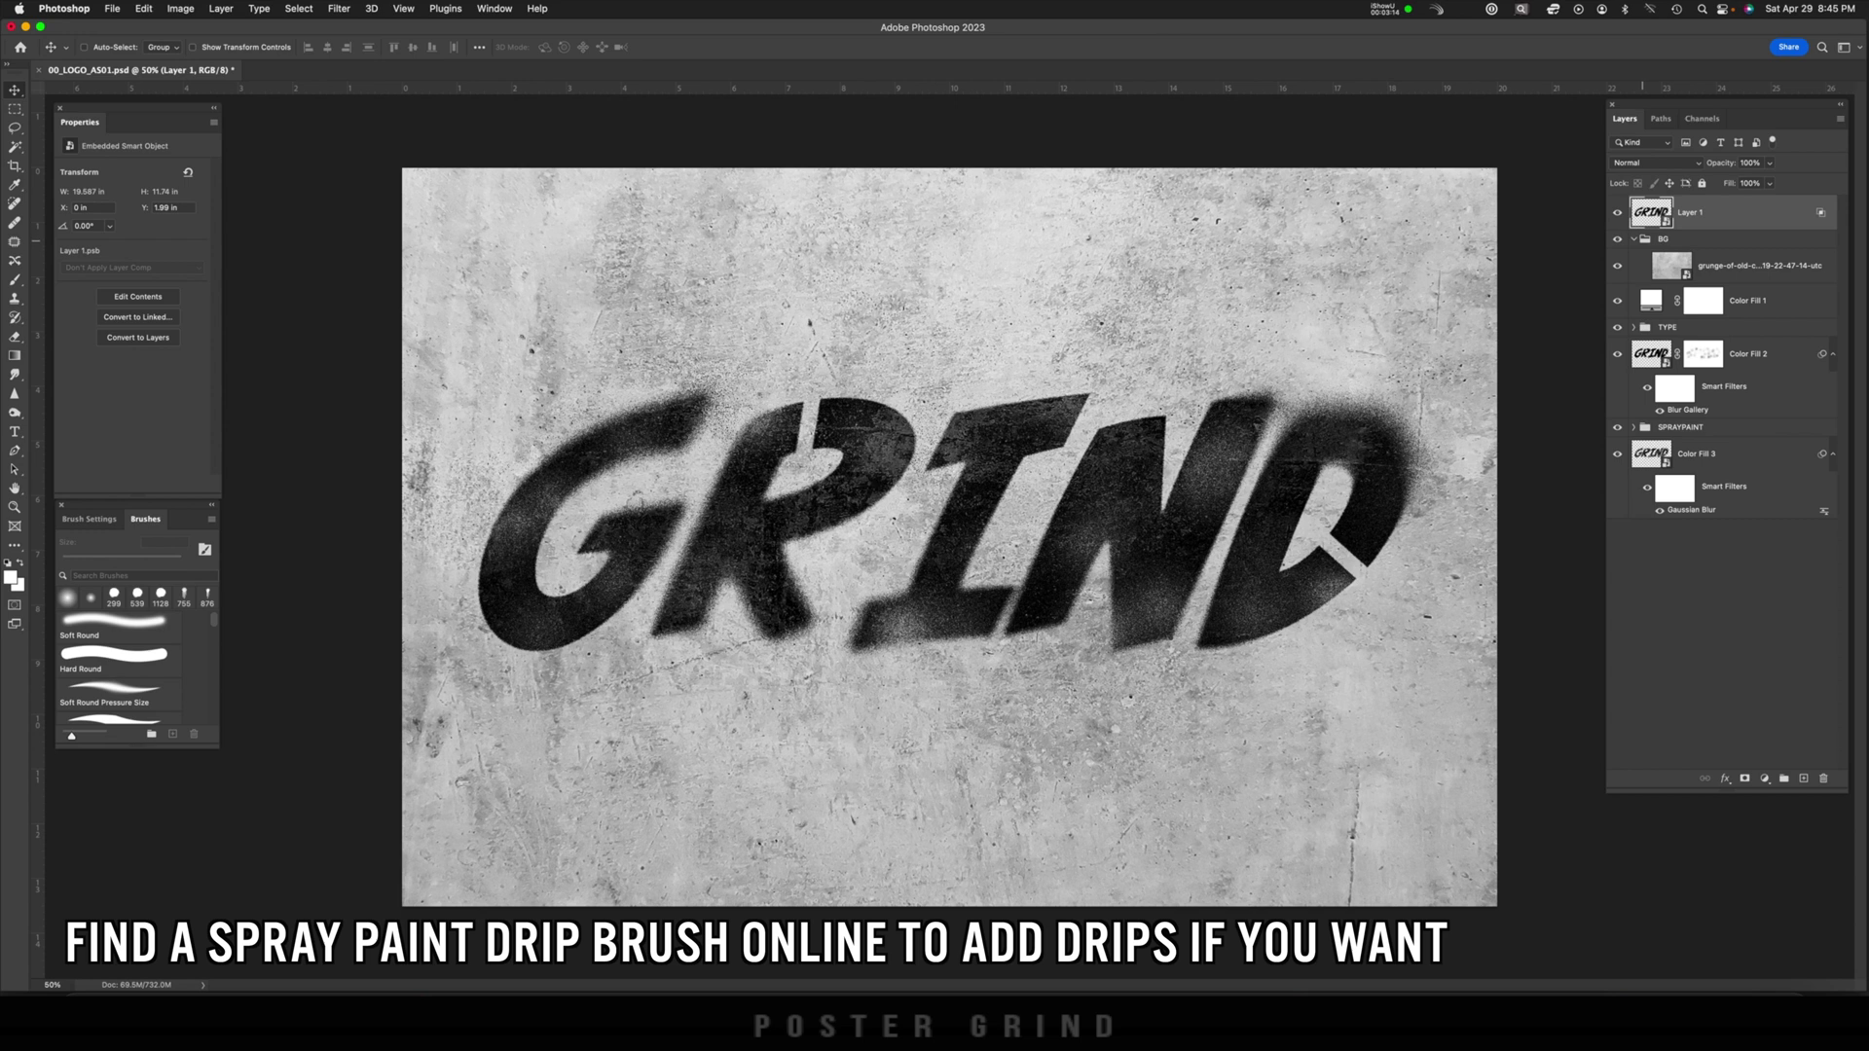